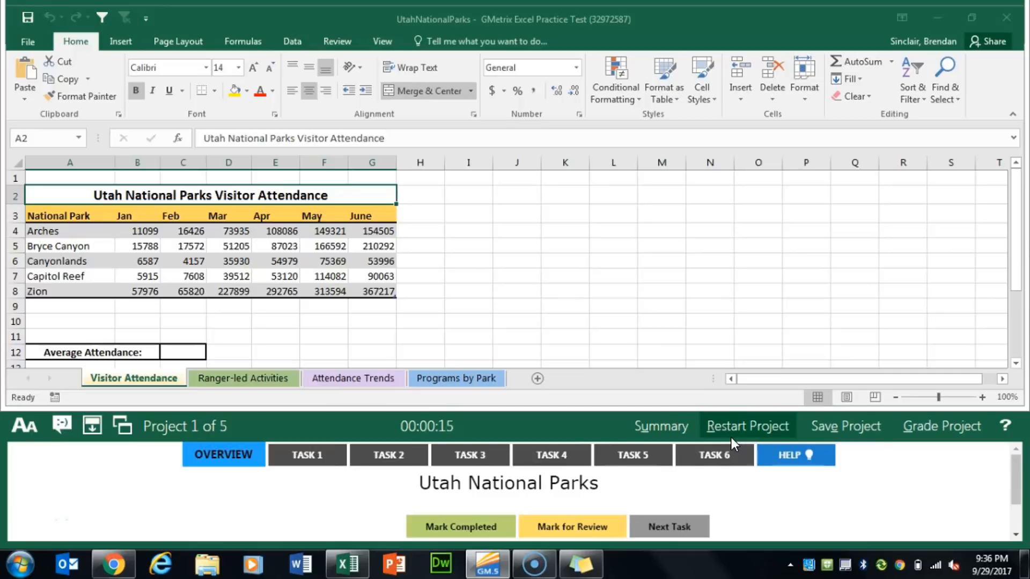
# Open Task 1, enter an AVERAGE formula in C12 for the Attendance table's Jan through June columns, and mark the task completed
pyautogui.click(317, 456)
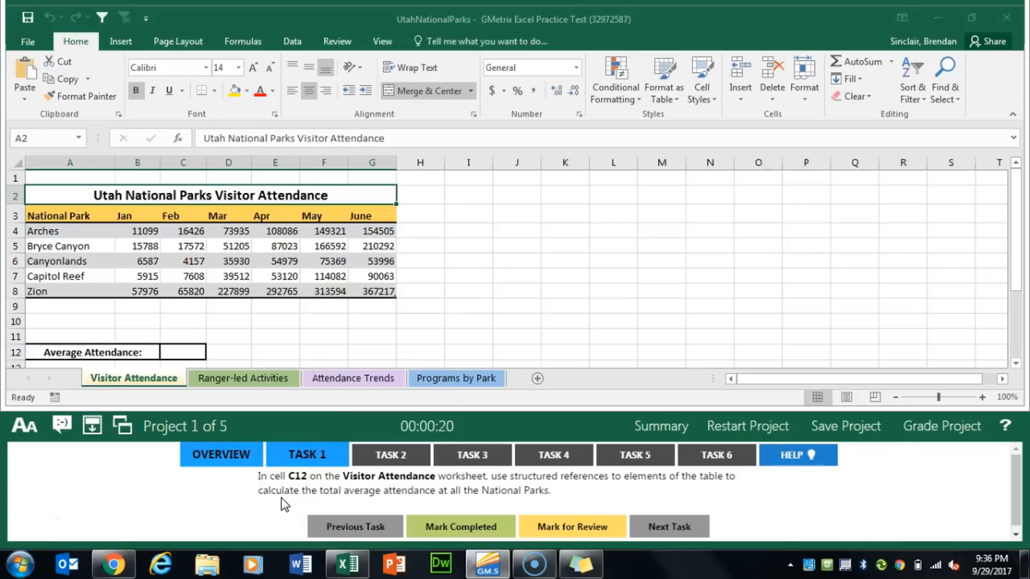
pyautogui.click(186, 355)
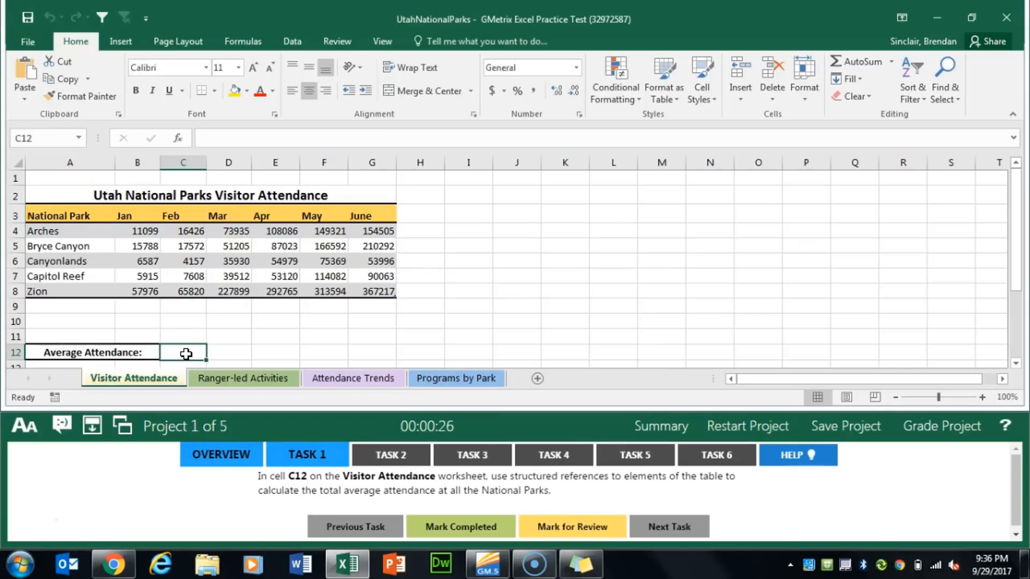
pyautogui.click(182, 140)
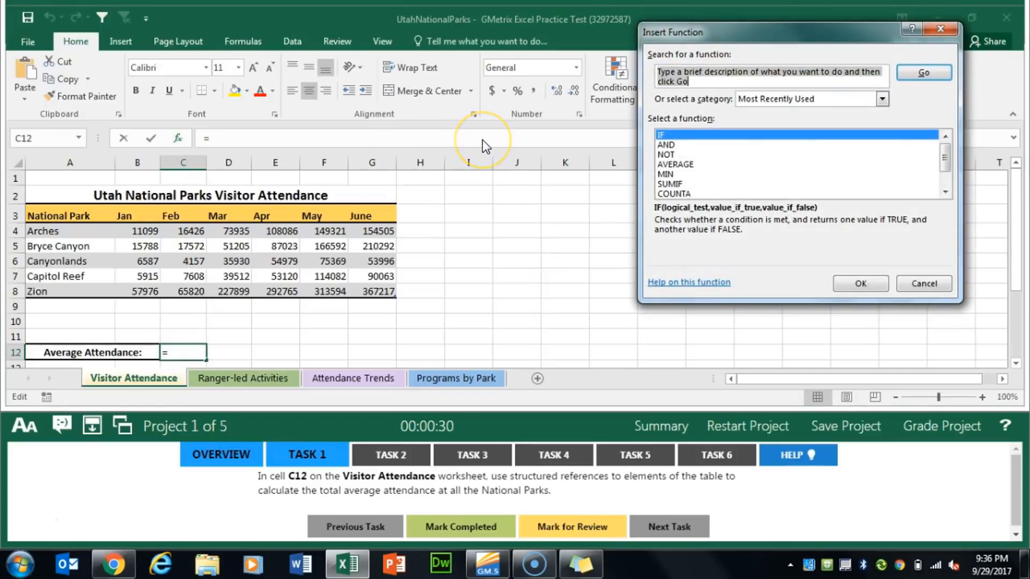
pyautogui.write('average')
pyautogui.press('Return')
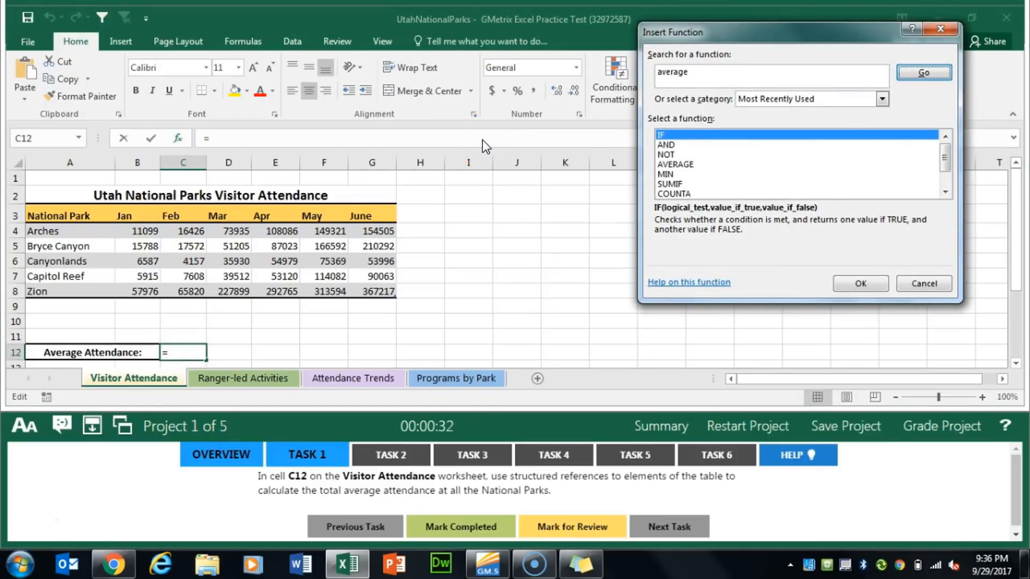
pyautogui.click(871, 285)
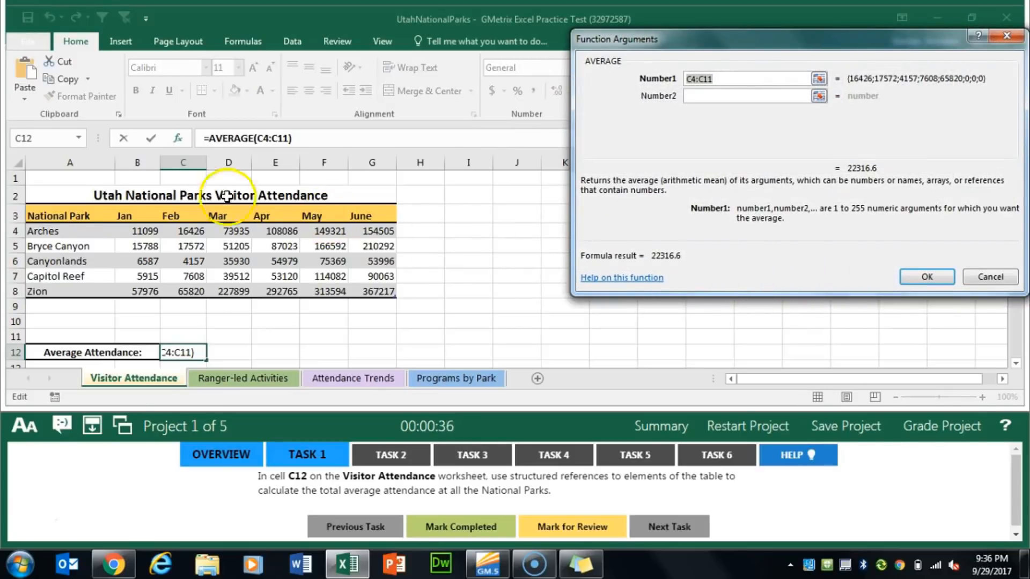
pyautogui.moveTo(141, 232); pyautogui.dragTo(369, 284)
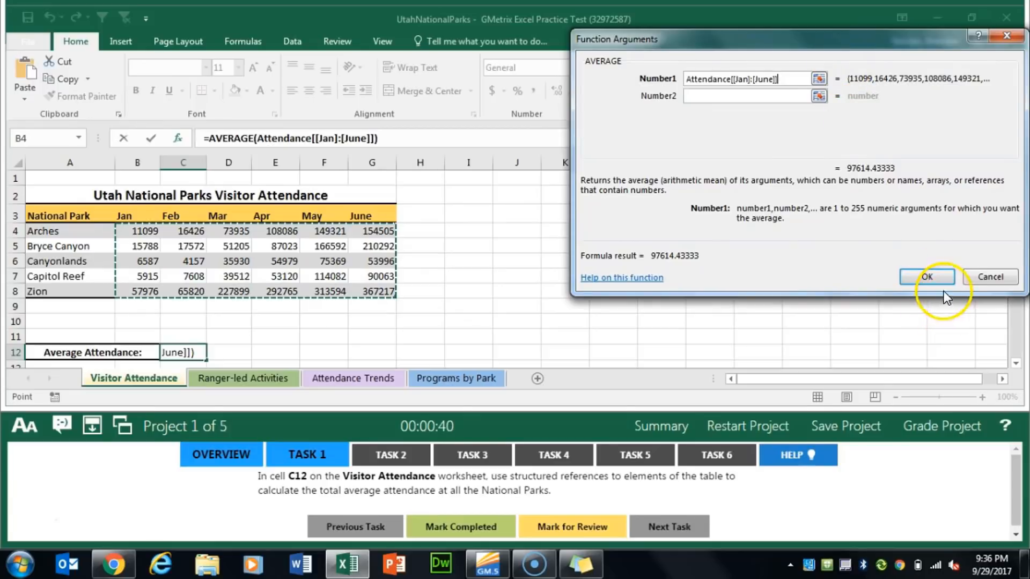
pyautogui.click(936, 275)
pyautogui.click(483, 524)
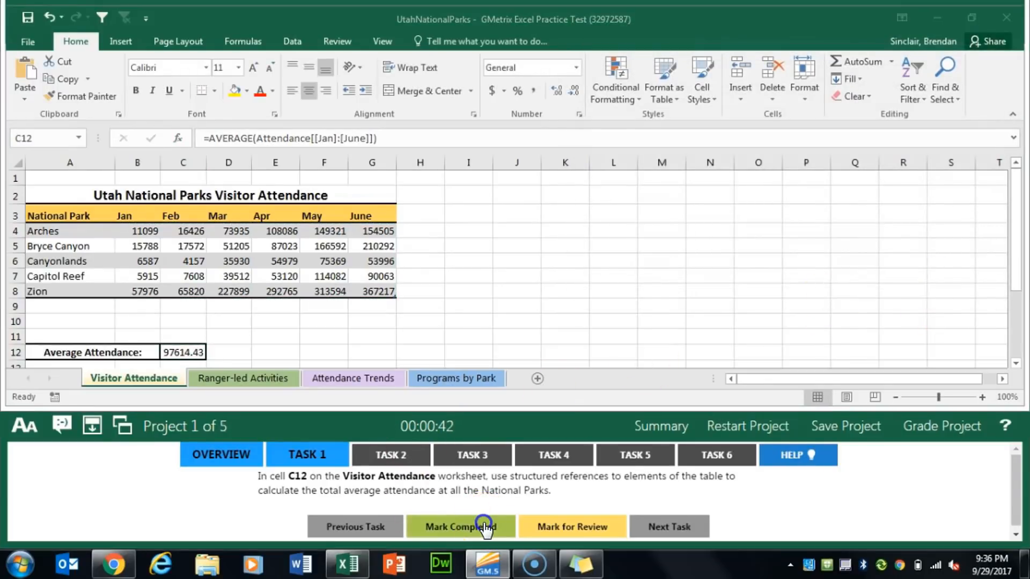
# For Task 2, extend the Attendance table's month headers from June through December as a fill series and mark the task completed
pyautogui.click(399, 455)
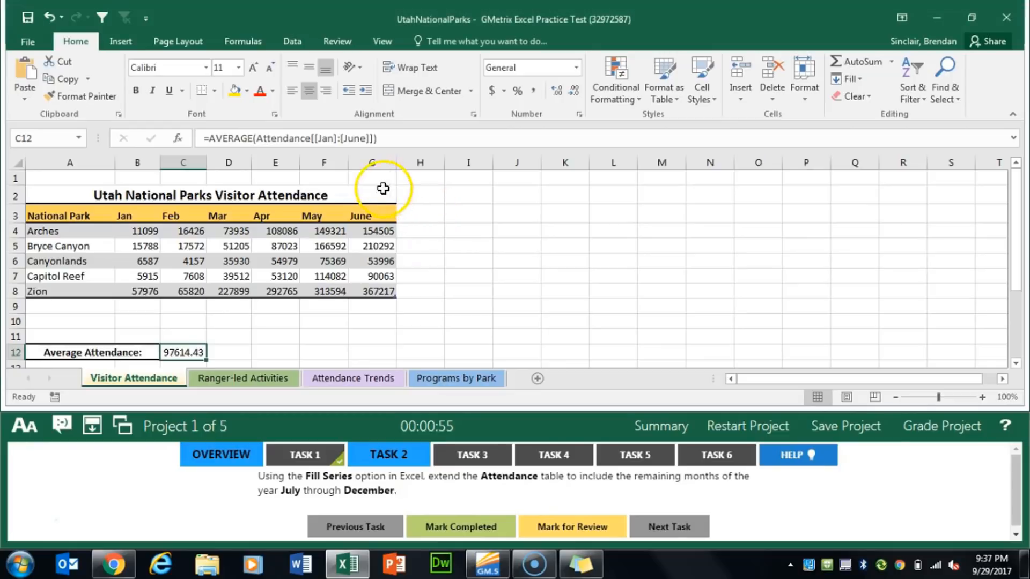
pyautogui.click(382, 207)
pyautogui.click(381, 212)
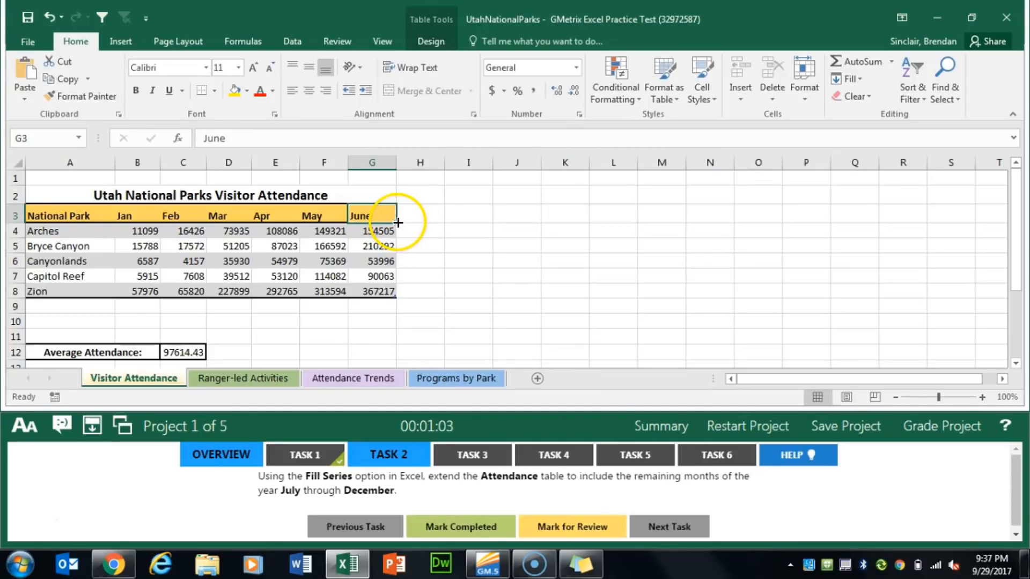
pyautogui.moveTo(398, 222); pyautogui.dragTo(675, 222)
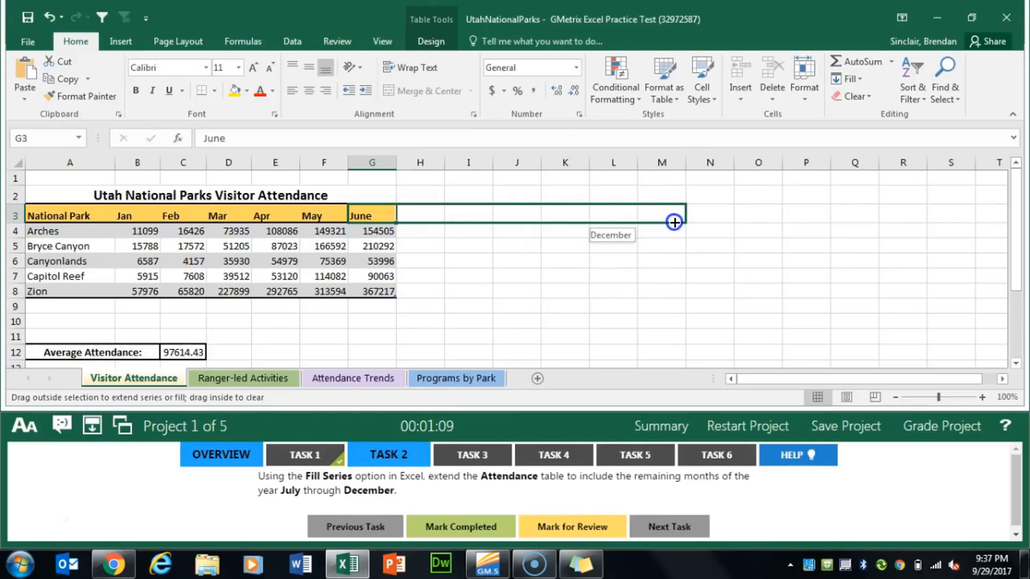
pyautogui.moveTo(675, 222); pyautogui.dragTo(674, 222)
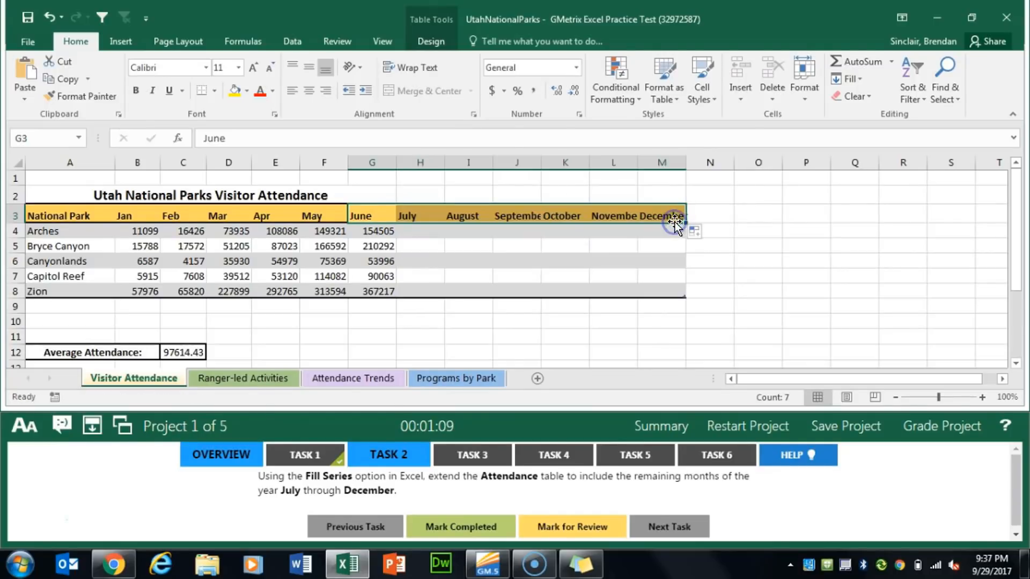
pyautogui.click(465, 528)
# Open Task 3 and insert a NOT function in cell F4 of the Ranger-led Activities worksheet
pyautogui.click(467, 455)
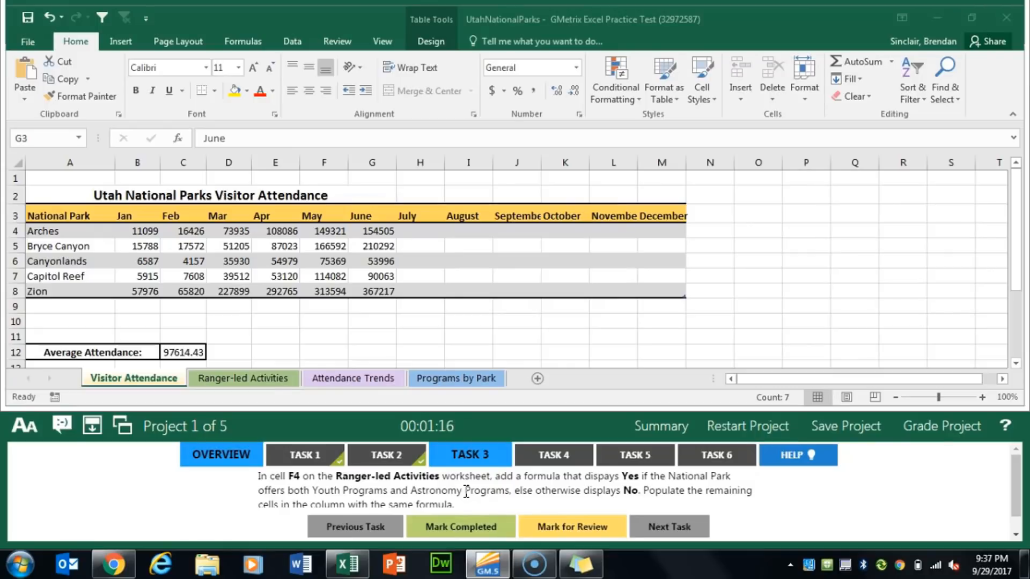
pyautogui.click(239, 378)
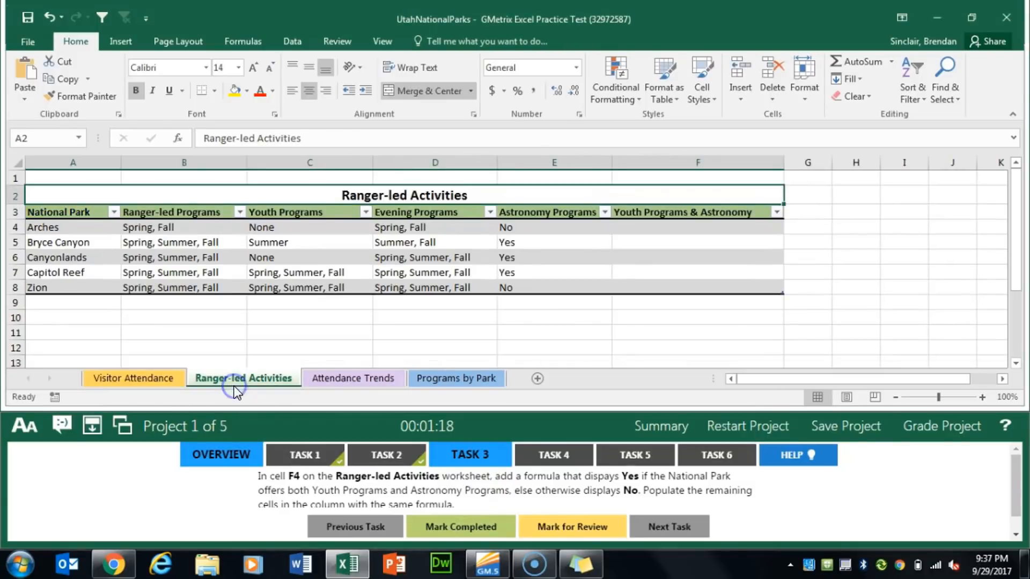
pyautogui.click(741, 229)
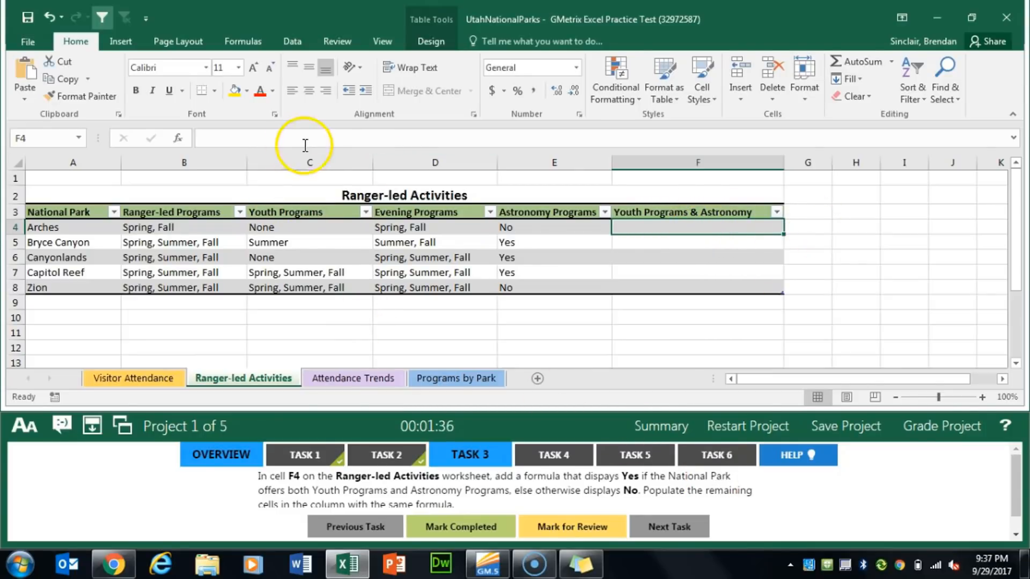
pyautogui.click(177, 137)
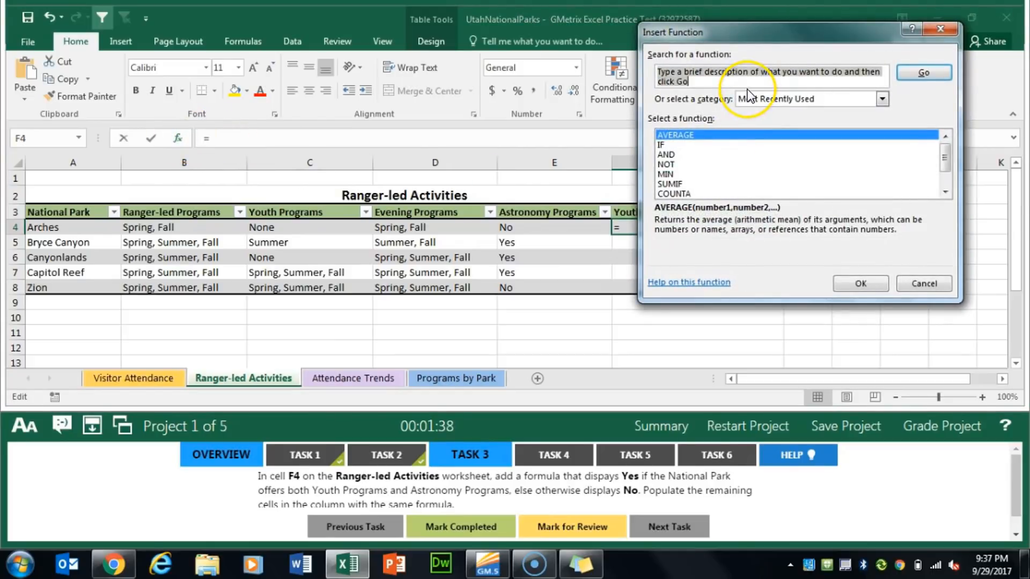
pyautogui.write('not')
pyautogui.press('Return')
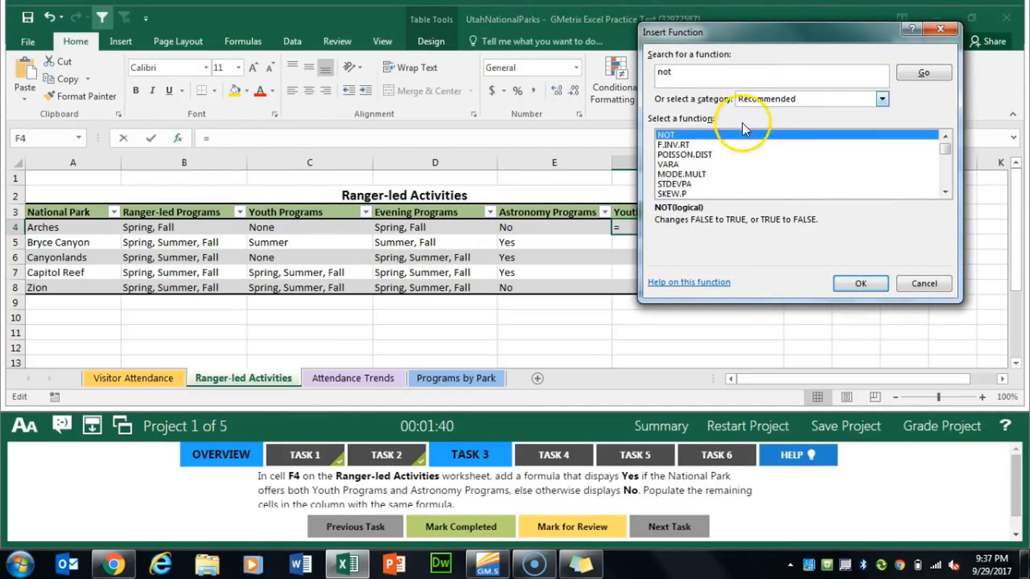
pyautogui.click(859, 283)
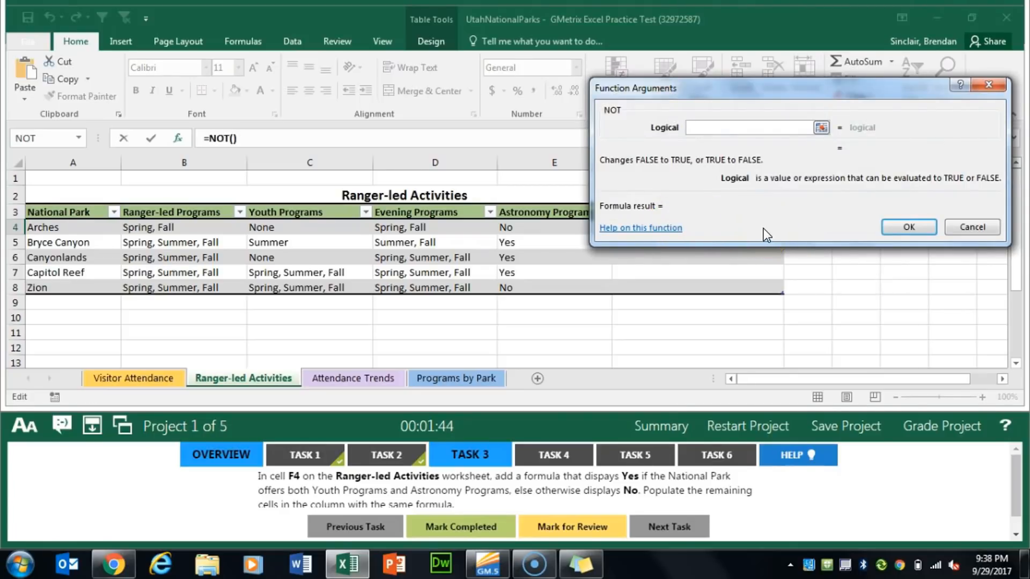
# Set the NOT function's logical argument to C4="none" and confirm the formula
pyautogui.write('c4=')
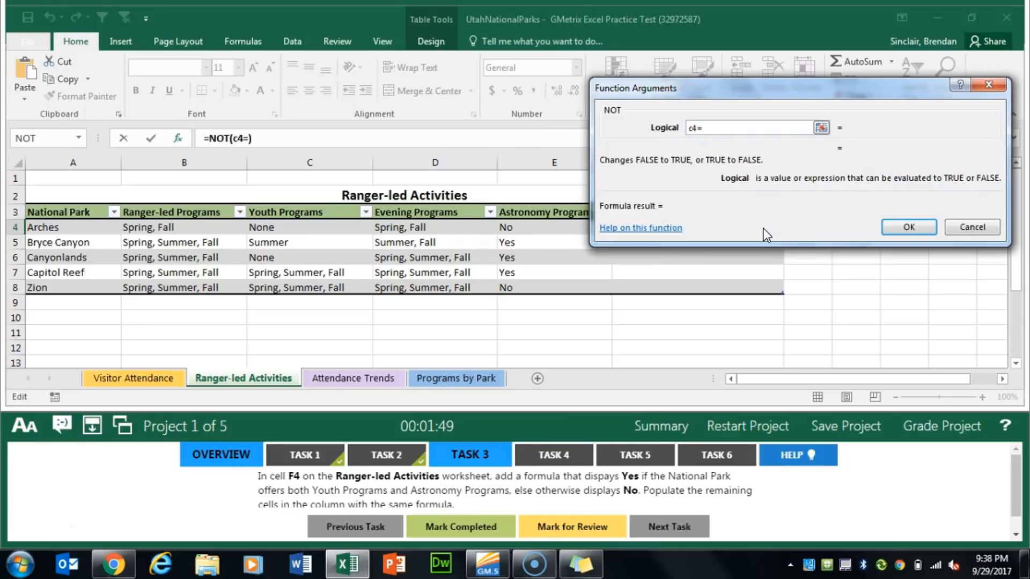
pyautogui.write('"none"')
pyautogui.click(697, 129)
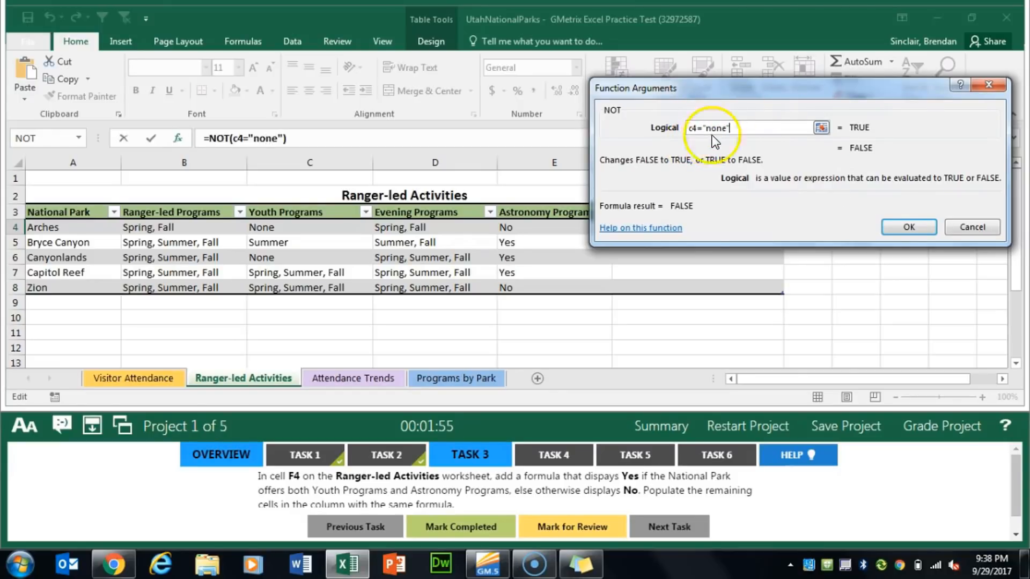
pyautogui.click(909, 226)
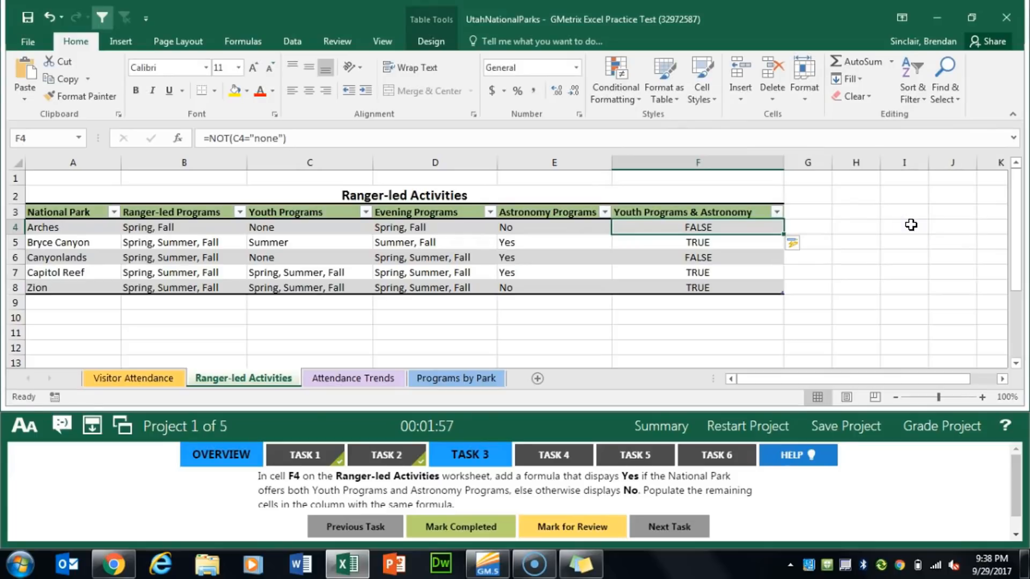
# Cut the NOT expression out of F4's formula and nest it as the first condition of a new AND function
pyautogui.click(290, 138)
pyautogui.moveTo(290, 138); pyautogui.dragTo(210, 139)
pyautogui.hotkey('ctrl', 'c')
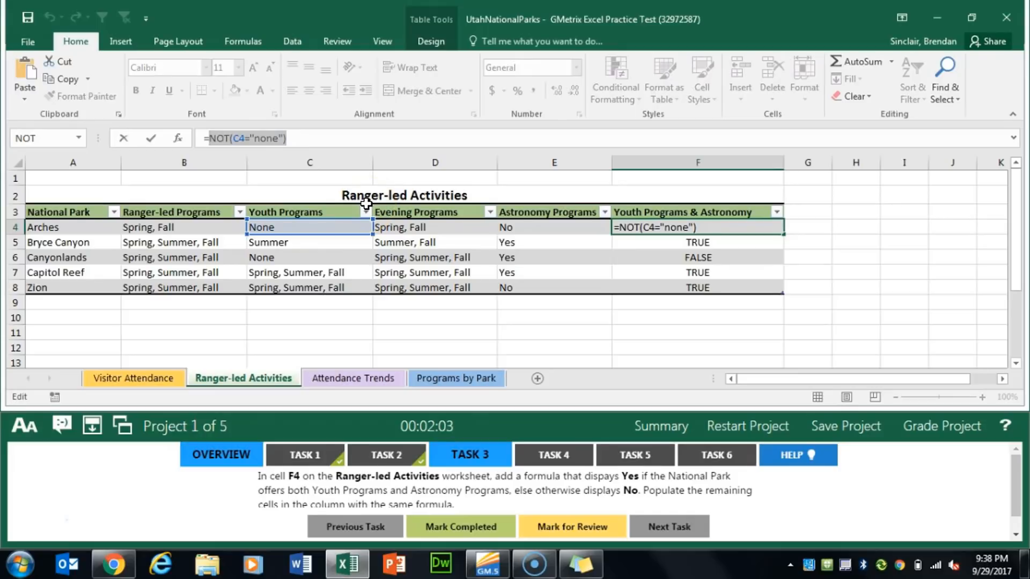
pyautogui.press('BackSpace')
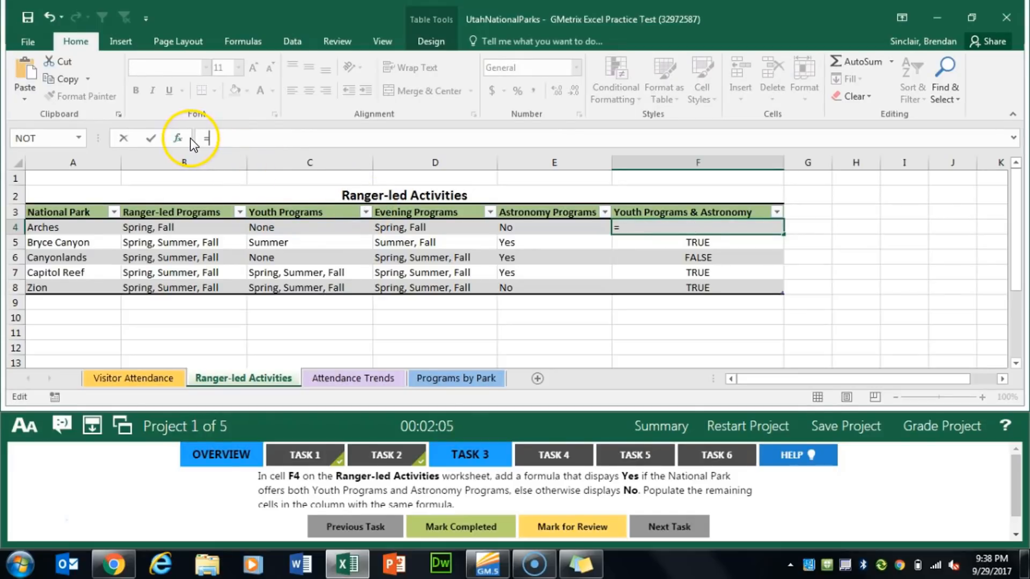
pyautogui.click(184, 139)
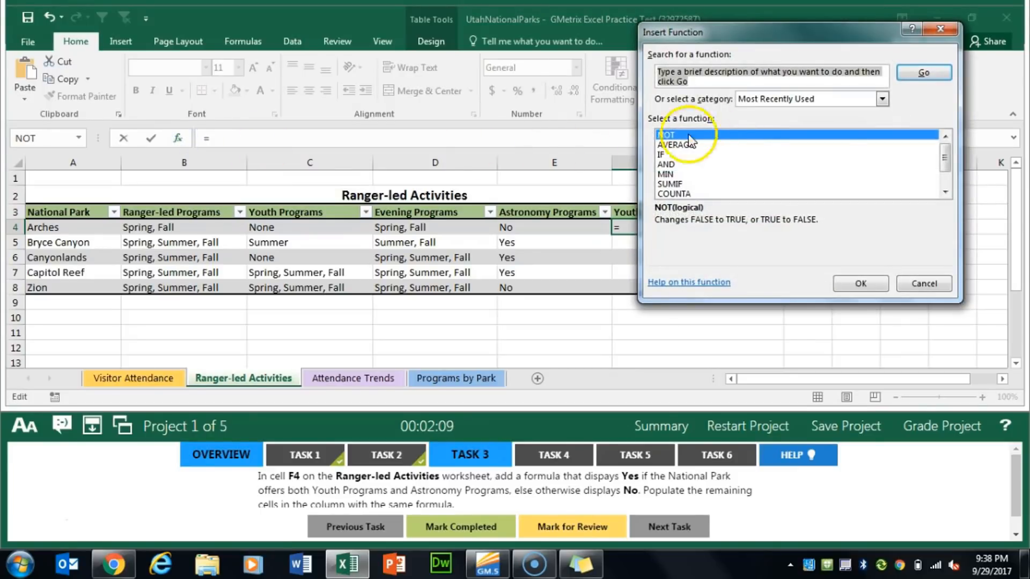
pyautogui.write('and')
pyautogui.press('Return')
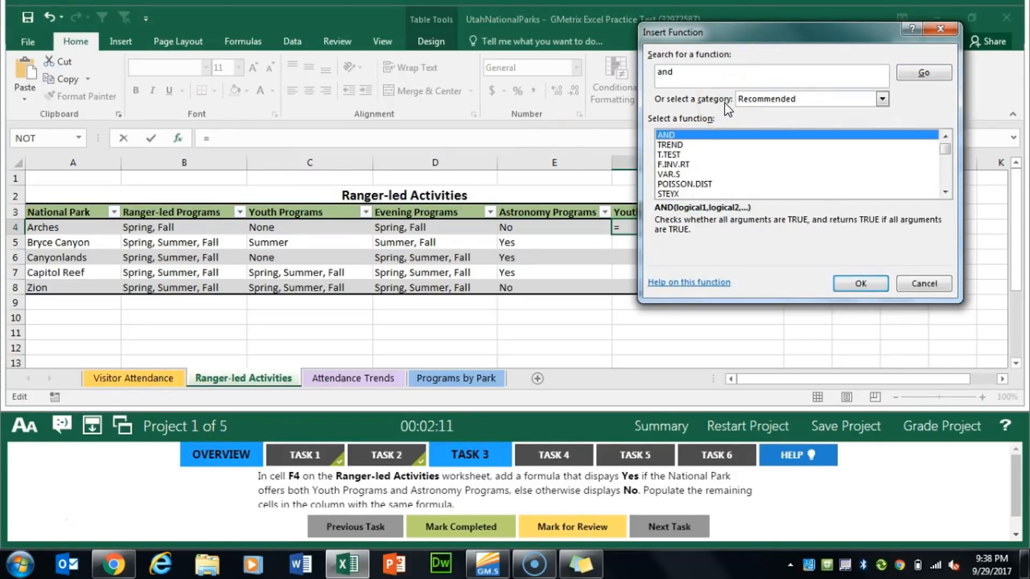
pyautogui.click(851, 283)
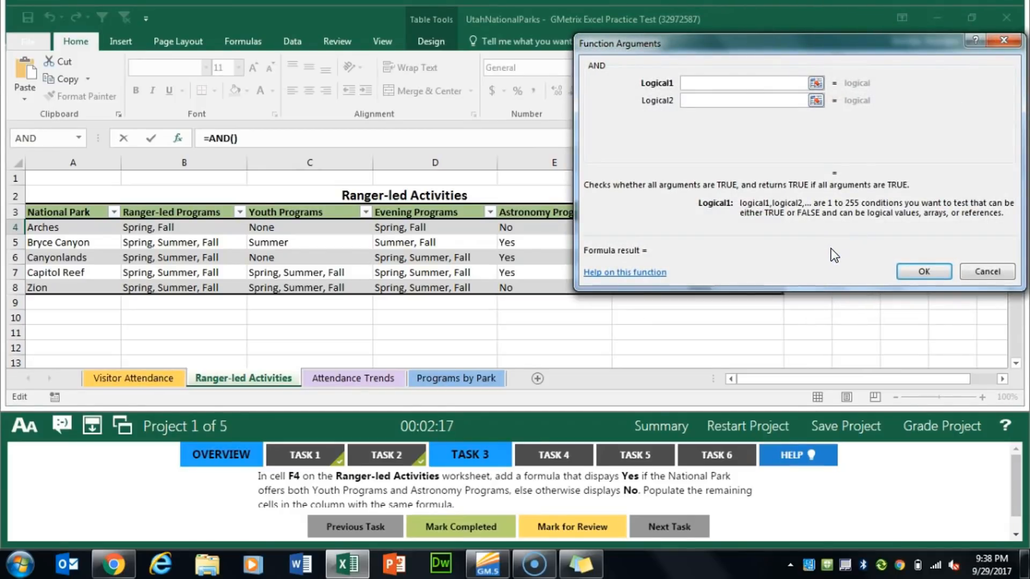
pyautogui.hotkey('ctrl', 'v')
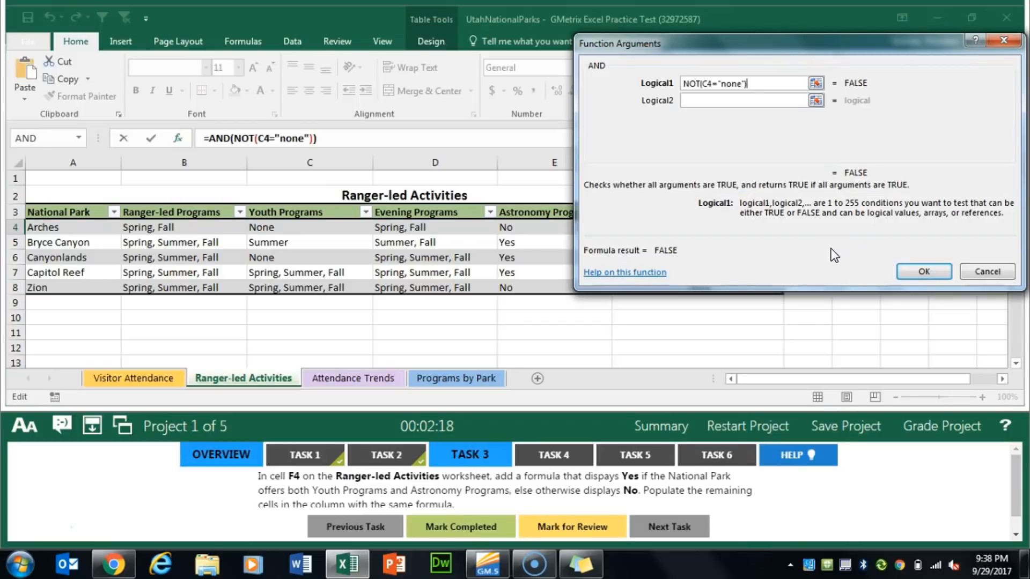
# Set the AND function's second condition to E4="yes"
pyautogui.click(738, 101)
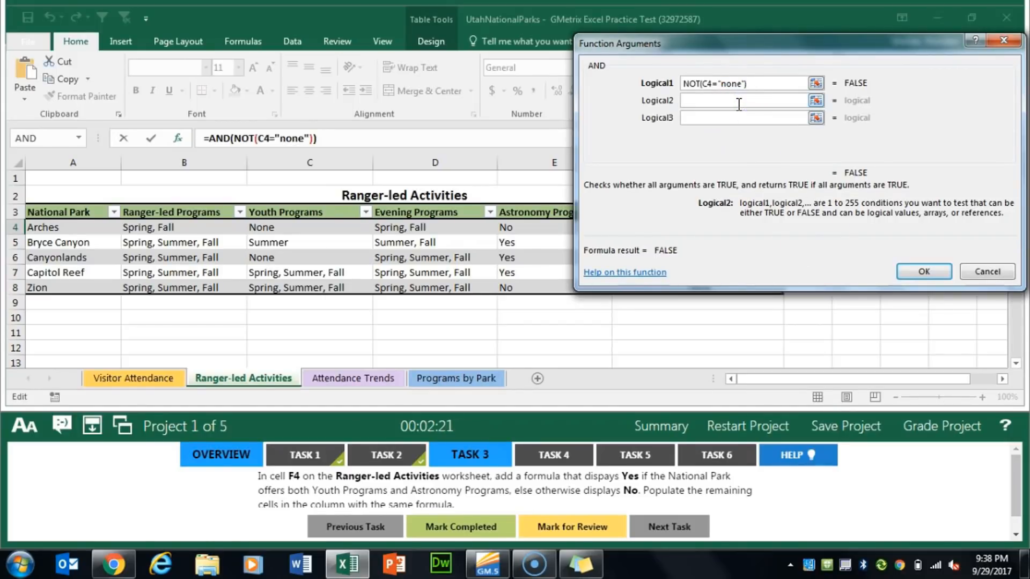
pyautogui.write('e4=')
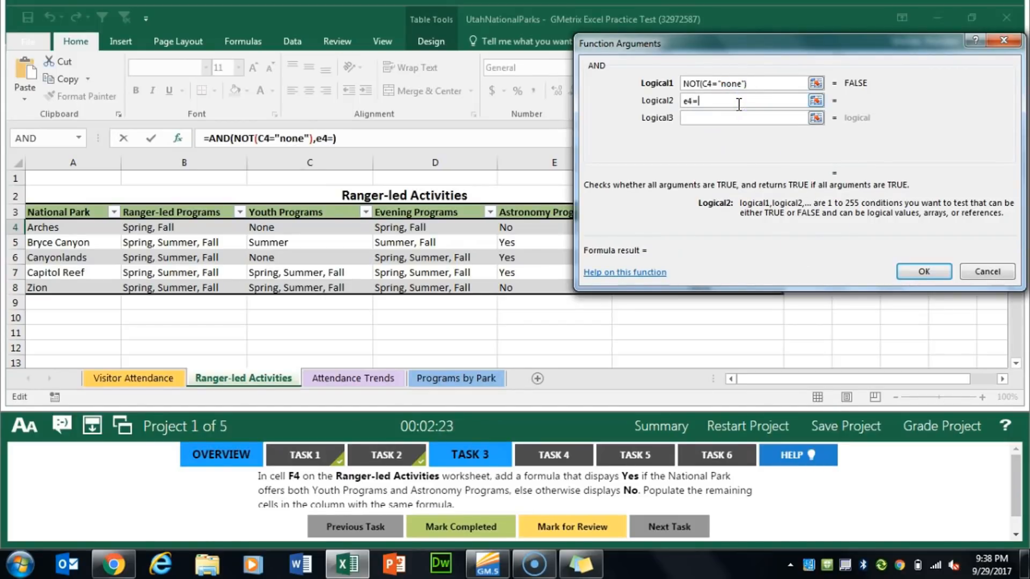
pyautogui.write('"yes"')
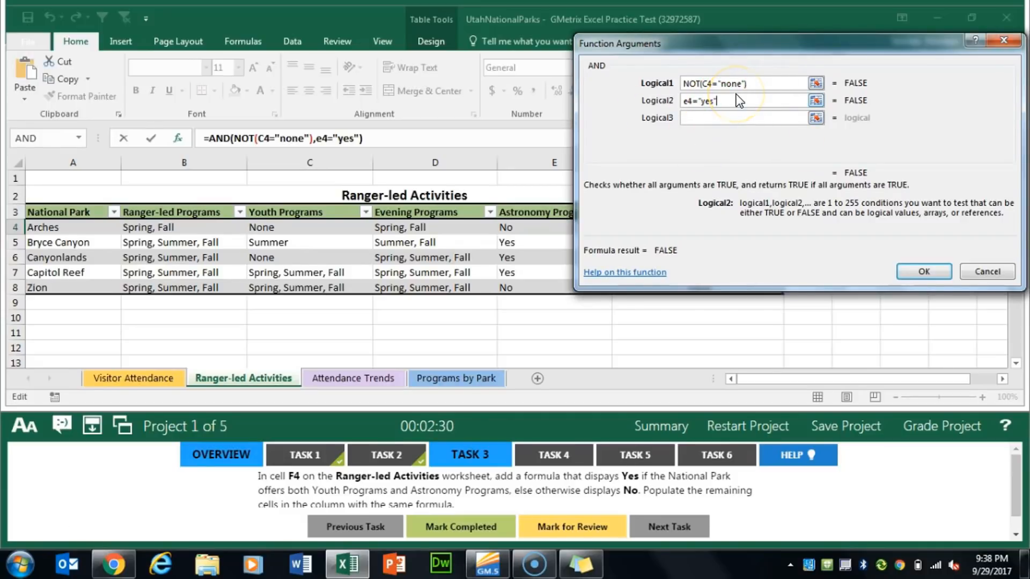
# Remove the quotation marks around yes in the AND function's second condition and put them back
pyautogui.press('BackSpace')
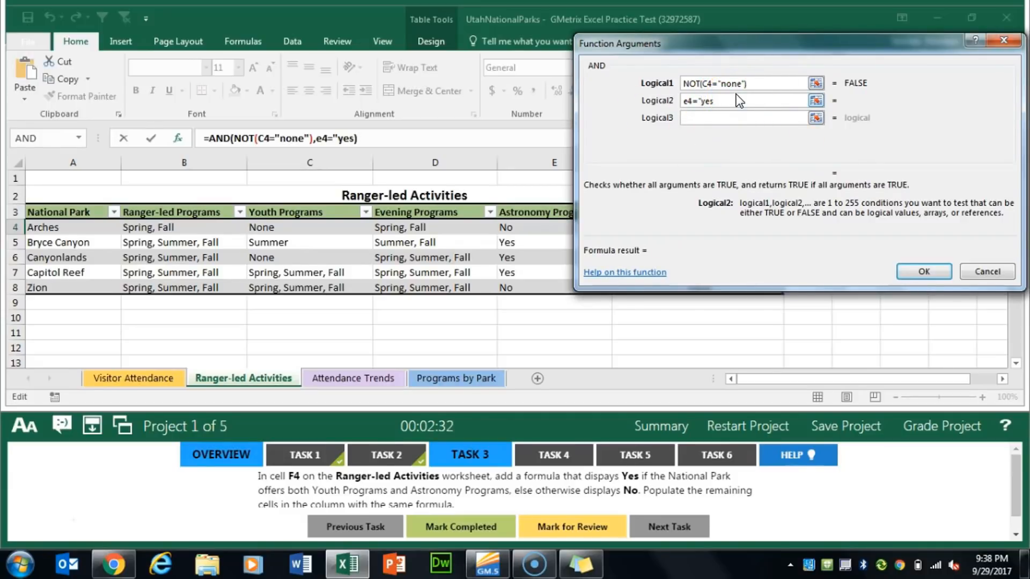
pyautogui.press('Left')
pyautogui.press('Left')
pyautogui.press('Left')
pyautogui.press('BackSpace')
pyautogui.press('Tab')
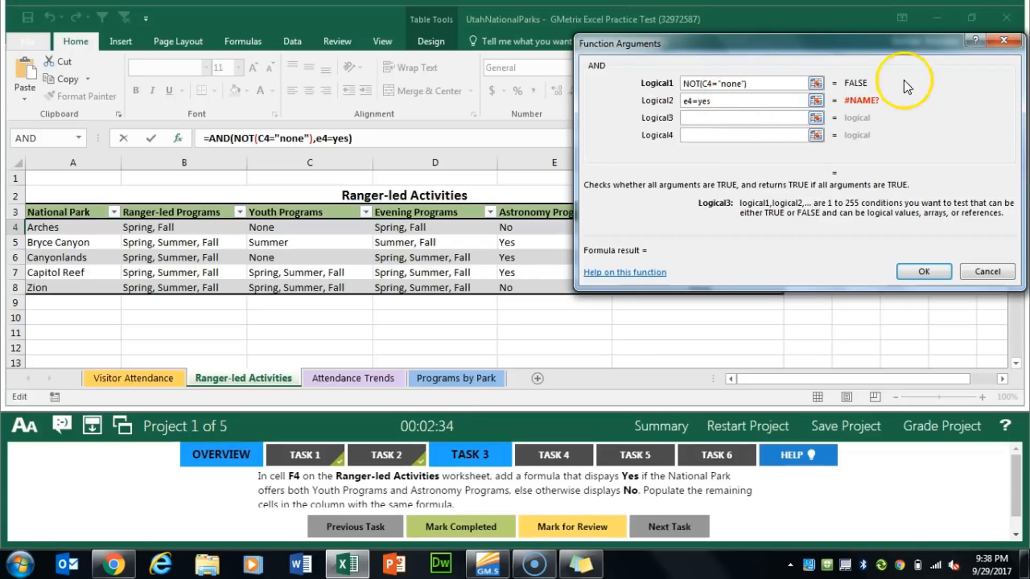
pyautogui.click(750, 101)
pyautogui.write('"')
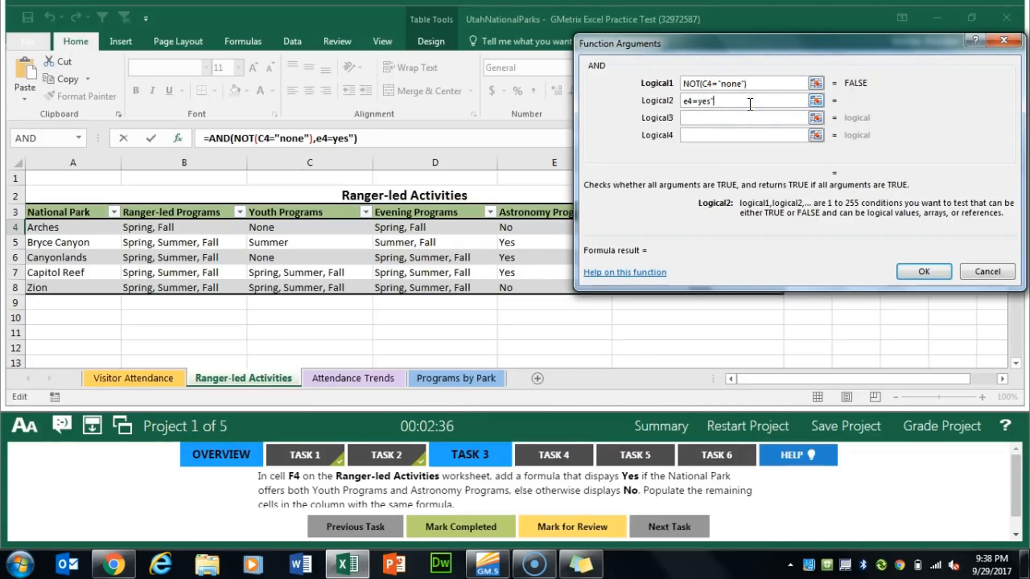
pyautogui.click(701, 102)
pyautogui.write('"')
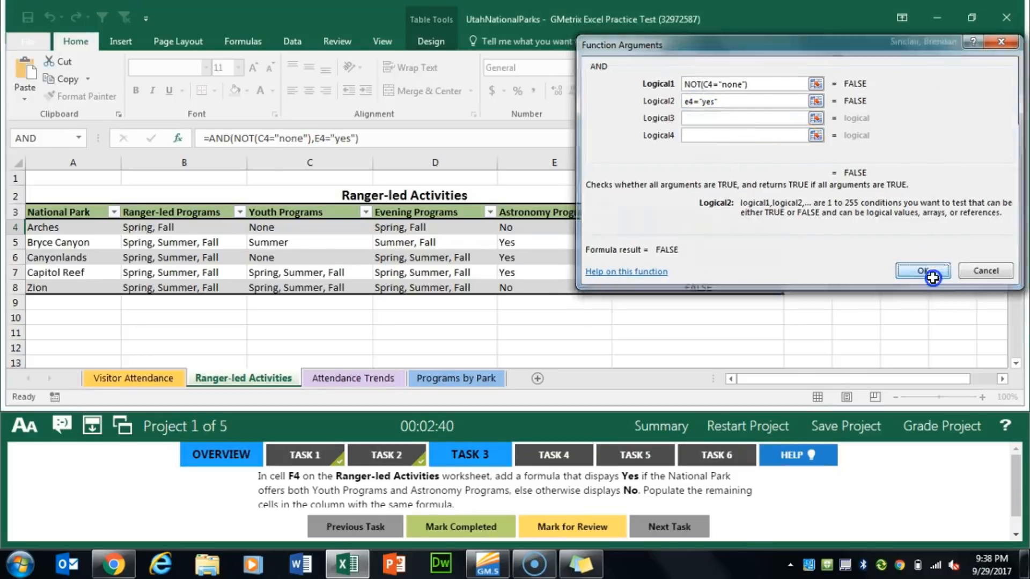
# Confirm the AND function and cut its whole expression out of F4's formula, keeping the equals sign
pyautogui.click(924, 272)
pyautogui.click(372, 137)
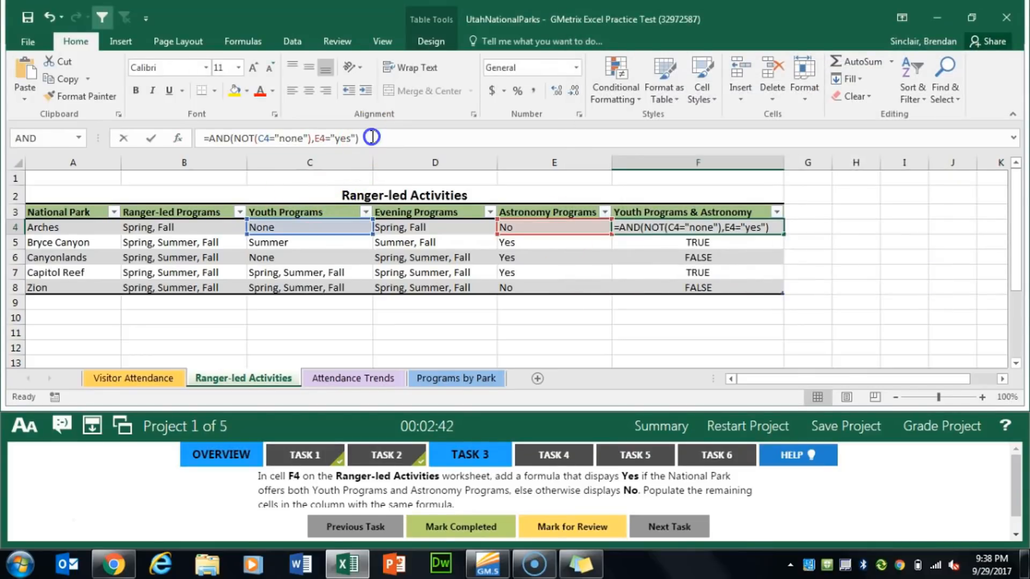
pyautogui.keyDown('shift'); pyautogui.click(207, 143); pyautogui.keyUp('shift')
pyautogui.hotkey('ctrl', 'c')
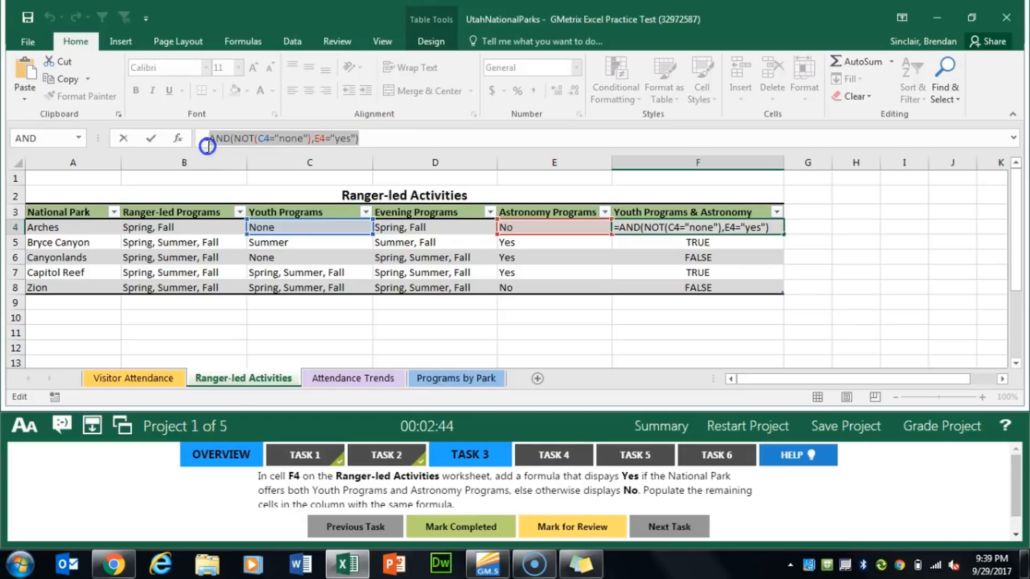
pyautogui.press('BackSpace')
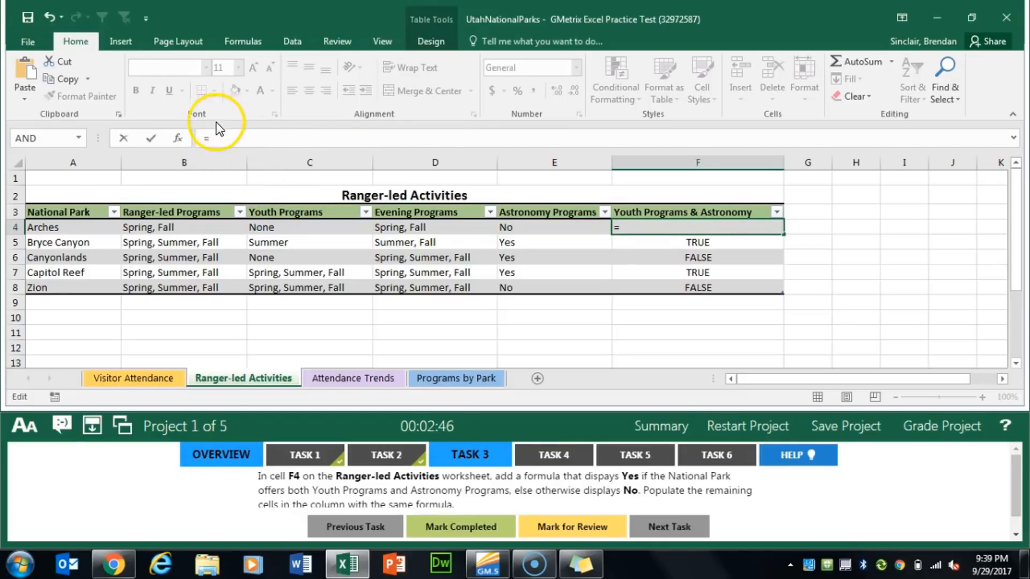
# Insert an IF function in F4 and paste the cut AND expression as its logical test
pyautogui.click(179, 141)
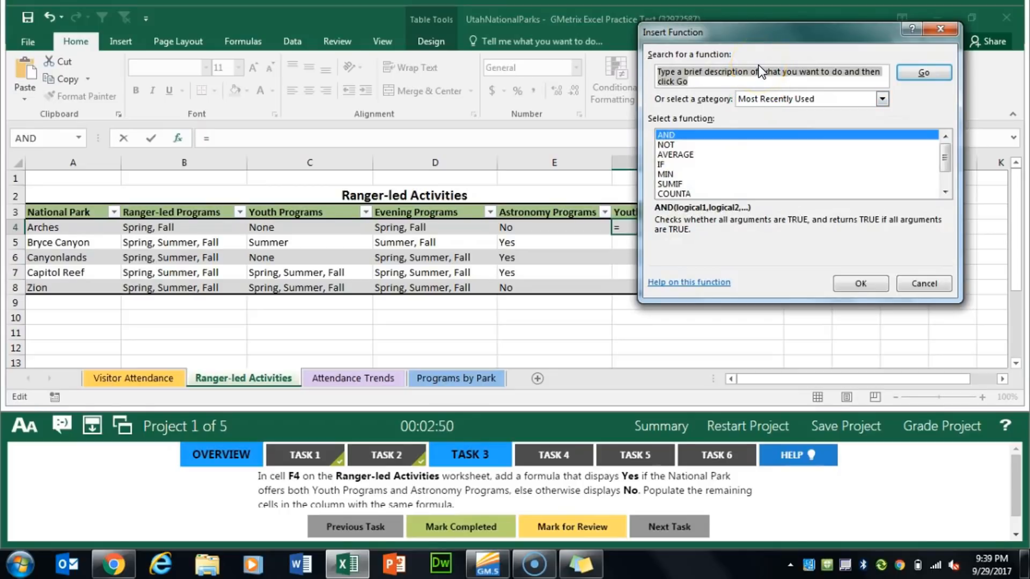
pyautogui.write('if')
pyautogui.press('Return')
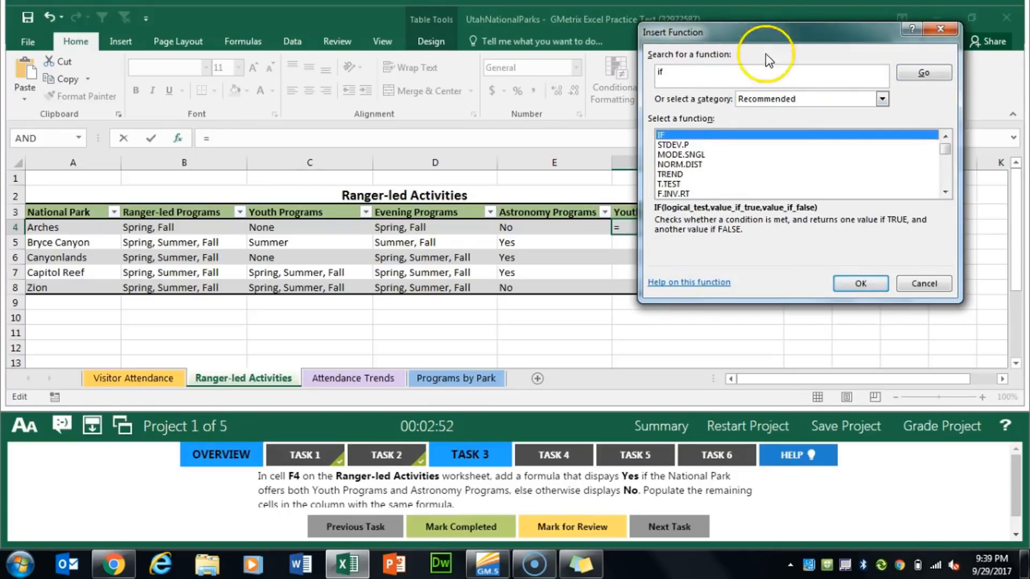
pyautogui.click(873, 290)
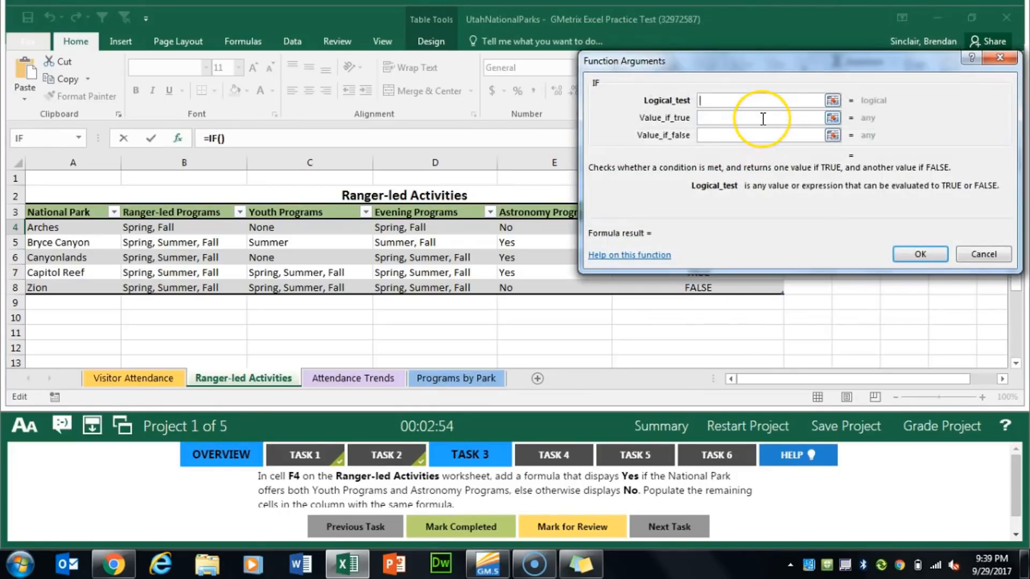
pyautogui.hotkey('ctrl', 'v')
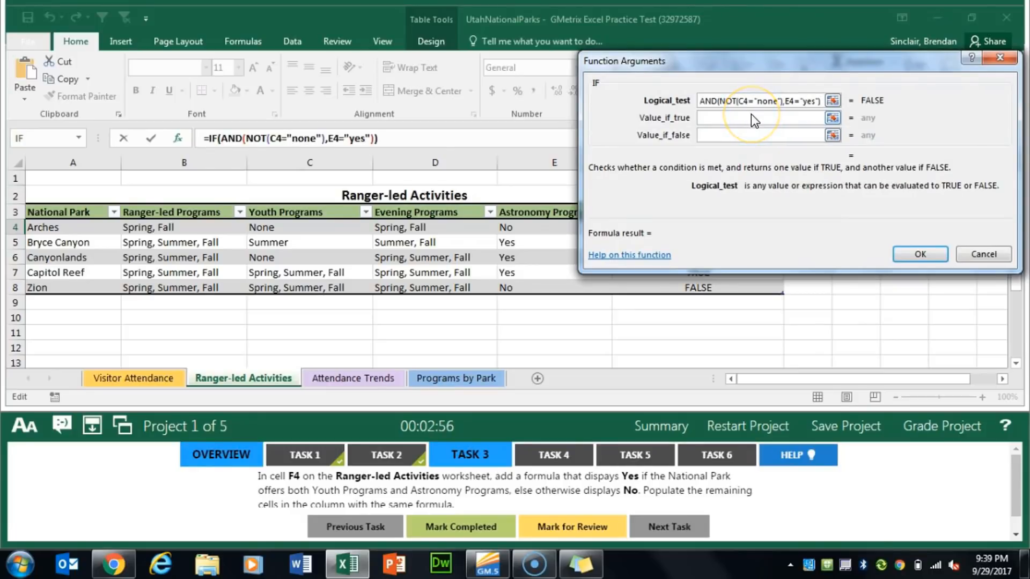
# Set the IF function's true value to "Yes" and false value to "No", confirm it, and mark Task 3 completed
pyautogui.click(756, 118)
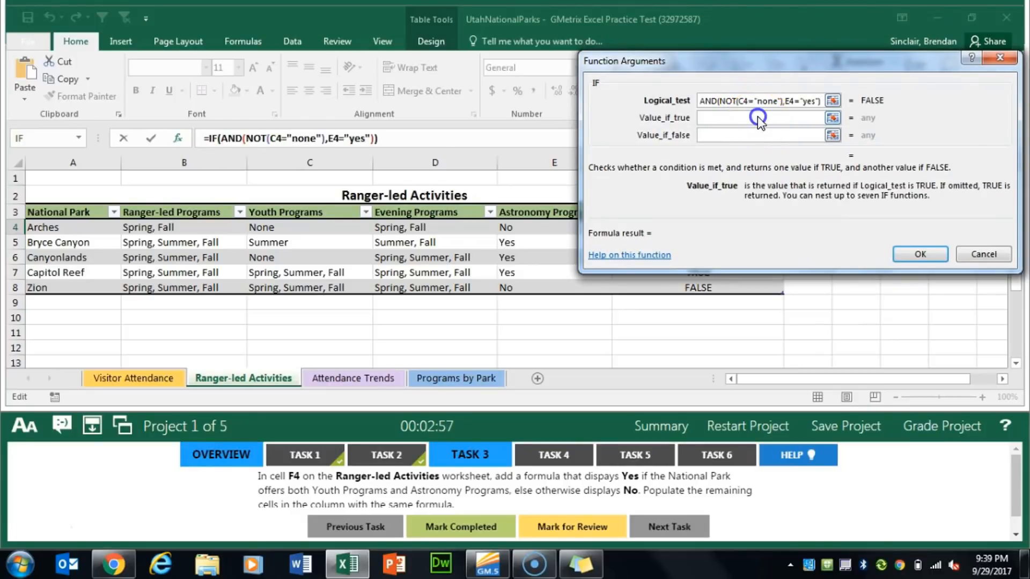
pyautogui.write('Yes')
pyautogui.click(793, 136)
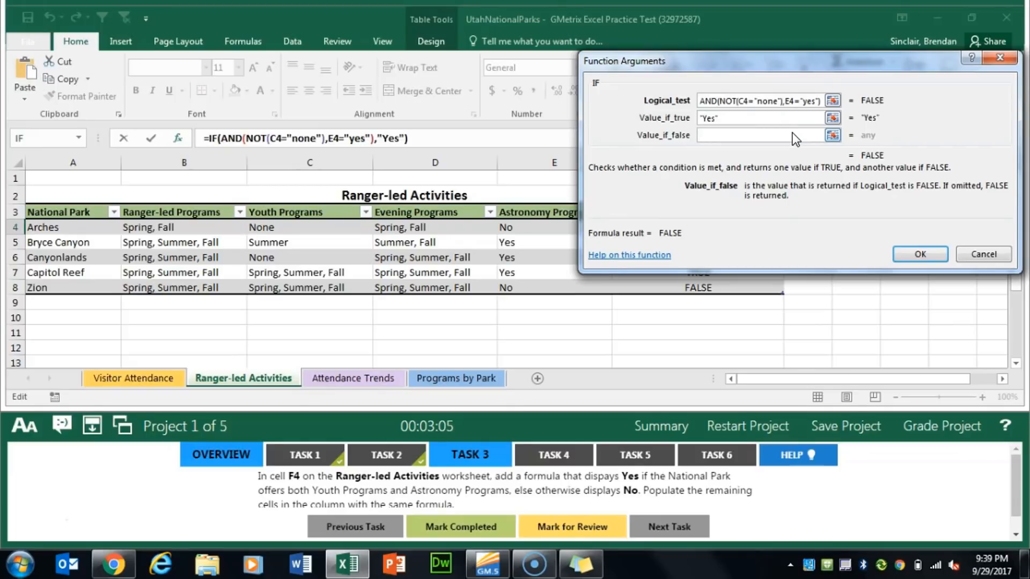
pyautogui.write('No')
pyautogui.press('Tab')
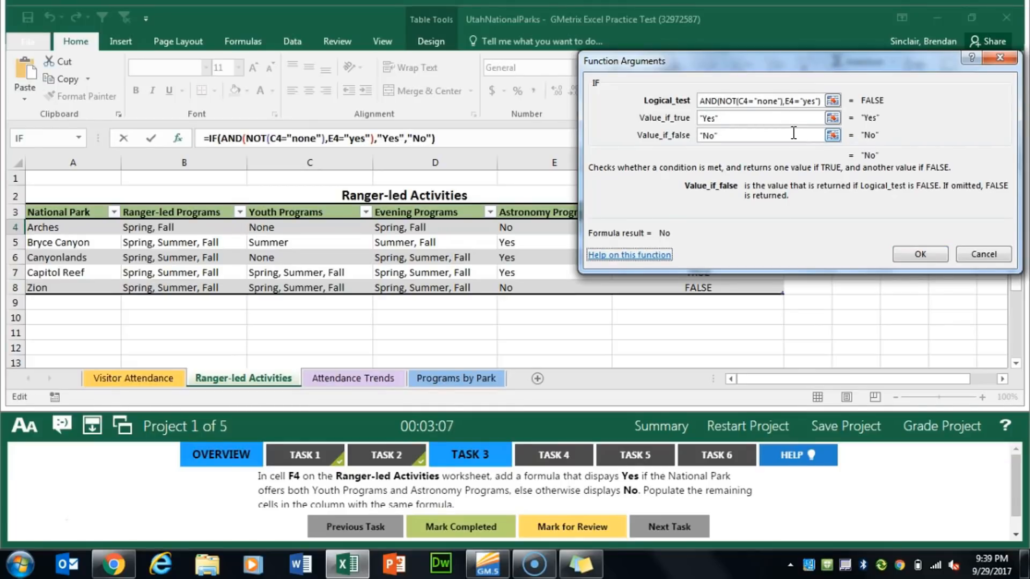
pyautogui.press('Return')
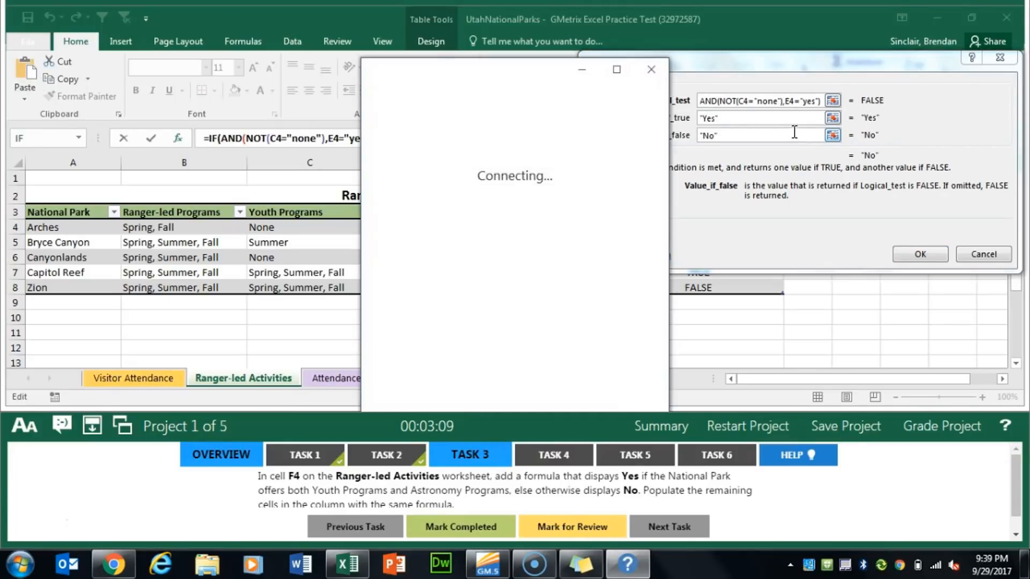
pyautogui.click(653, 60)
pyautogui.click(916, 255)
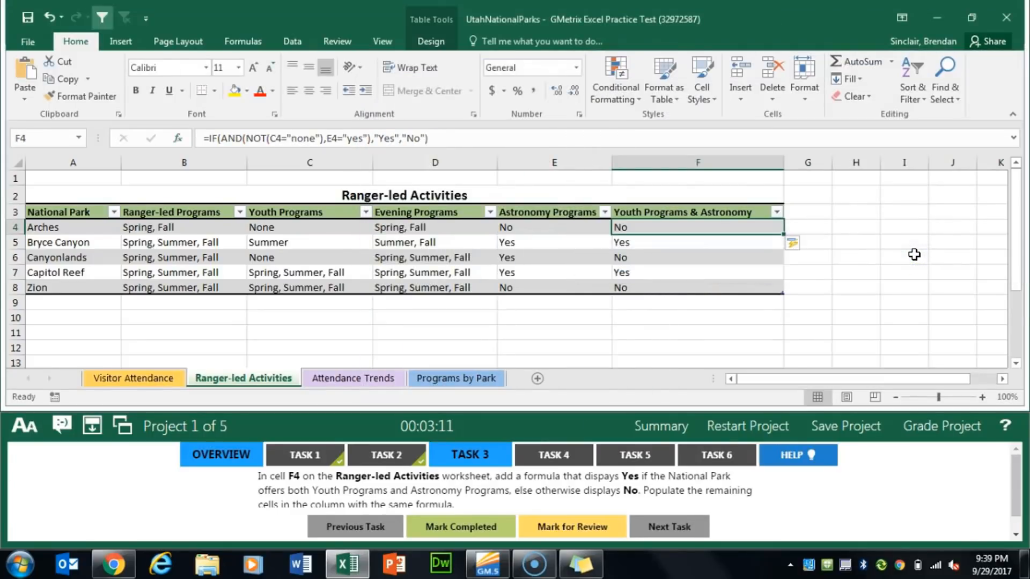
pyautogui.click(470, 529)
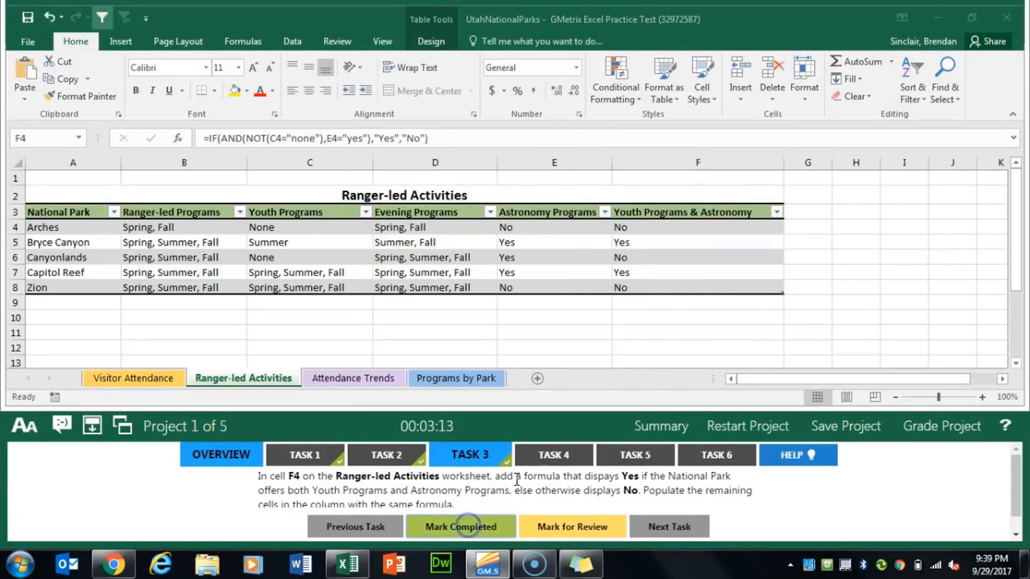
# For Task 4, enable the error checking rule for numbers formatted as text or preceded by an apostrophe, and mark the task completed
pyautogui.click(537, 457)
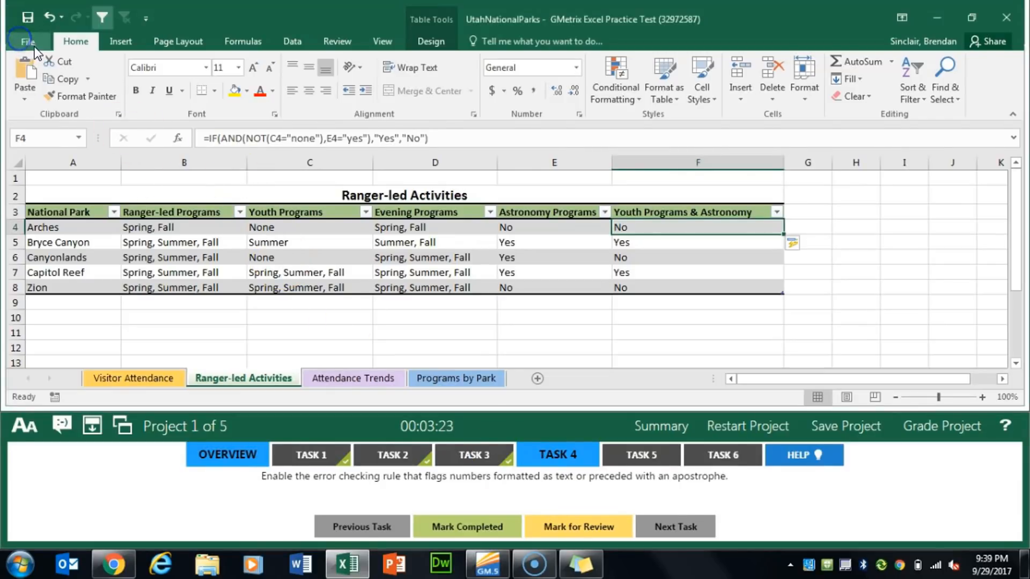
pyautogui.click(21, 41)
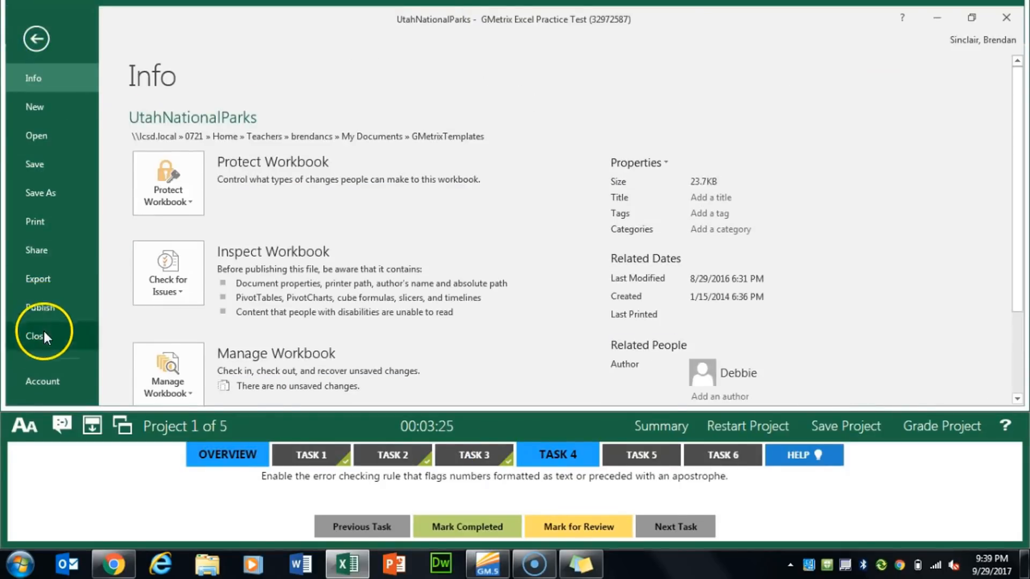
pyautogui.scroll(-3, 47, 356)
pyautogui.click(35, 304)
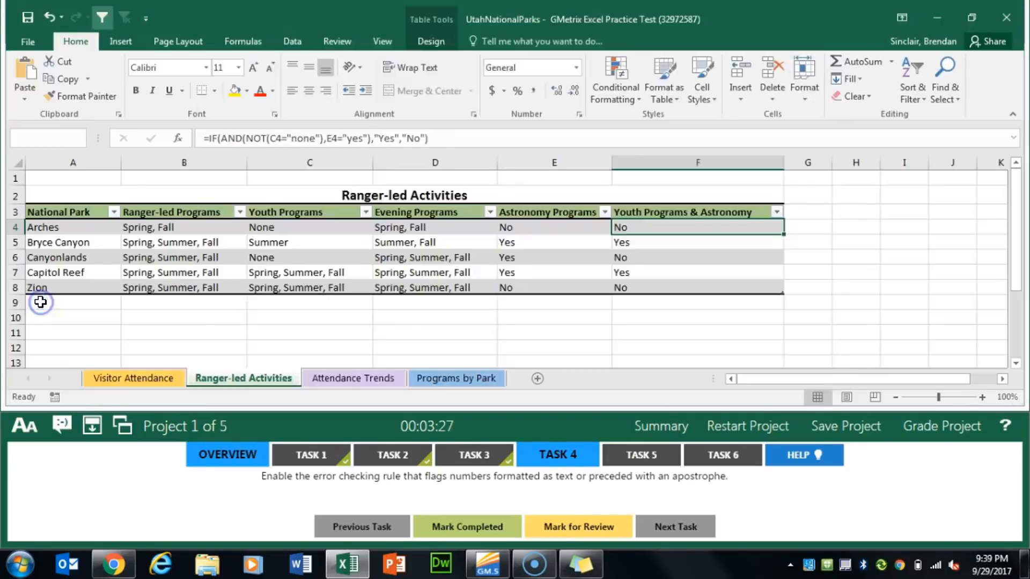
pyautogui.click(255, 68)
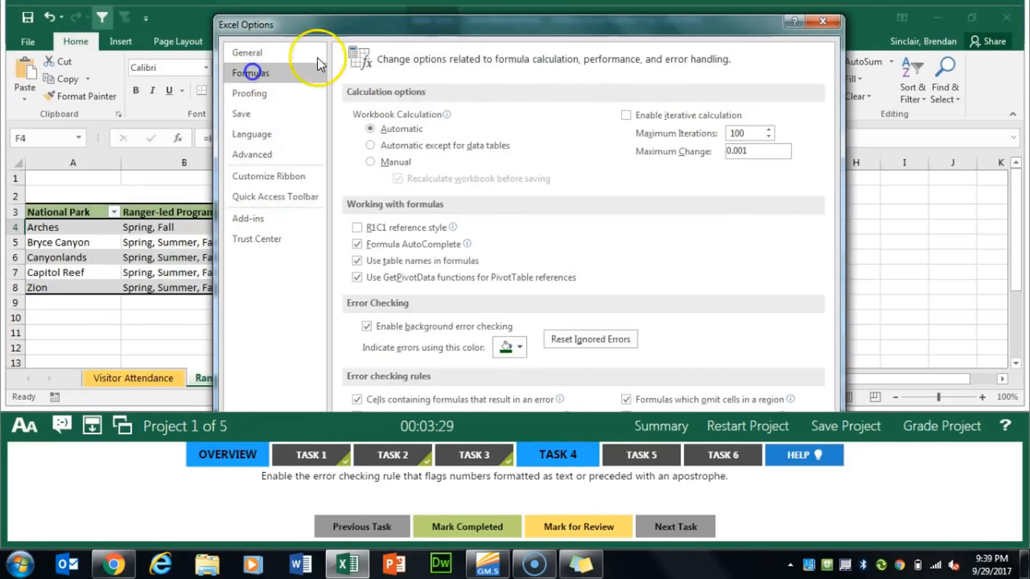
pyautogui.moveTo(444, 14); pyautogui.dragTo(466, 10)
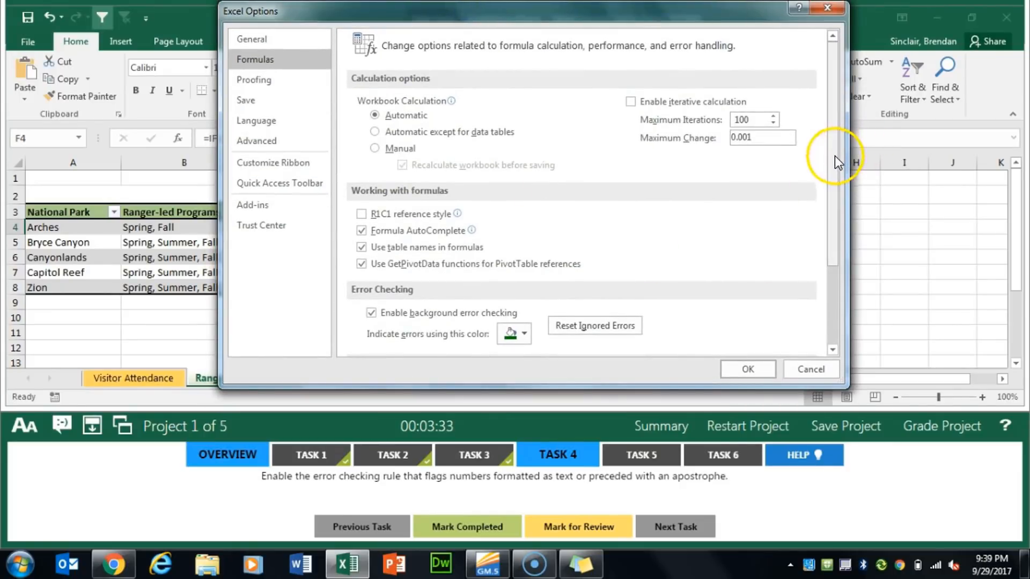
pyautogui.moveTo(835, 155); pyautogui.dragTo(832, 294)
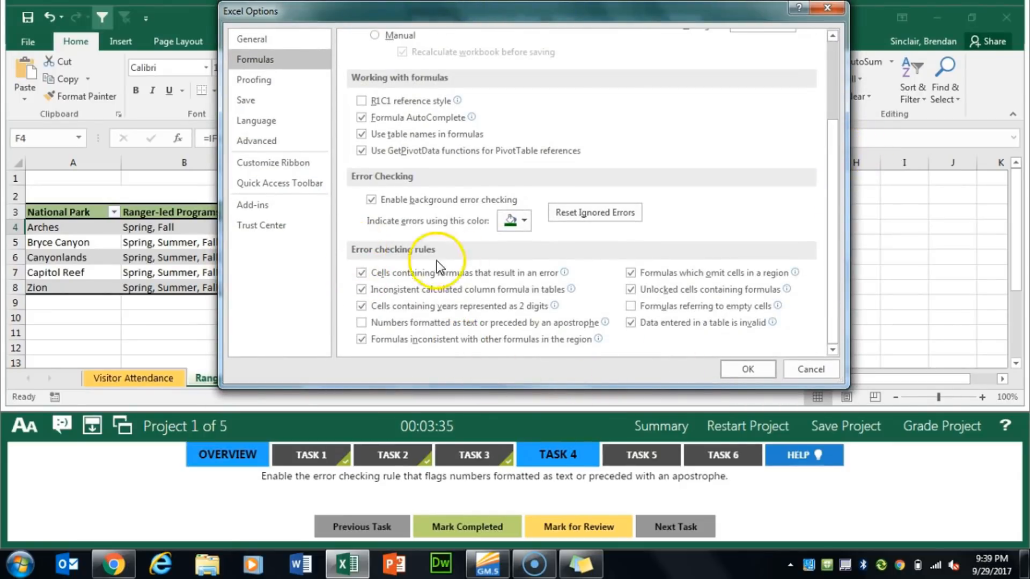
pyautogui.click(362, 324)
pyautogui.click(749, 369)
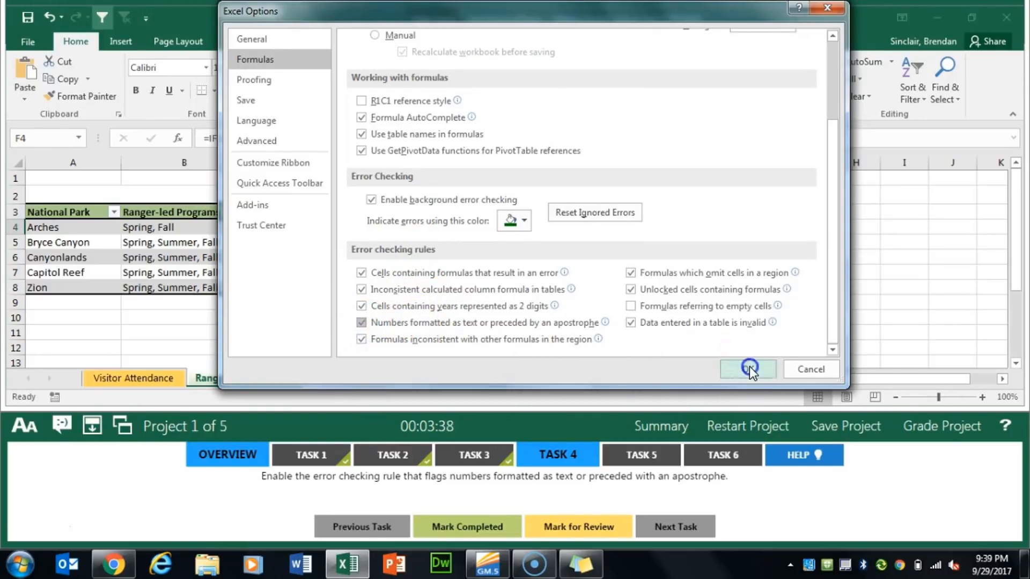
pyautogui.click(490, 525)
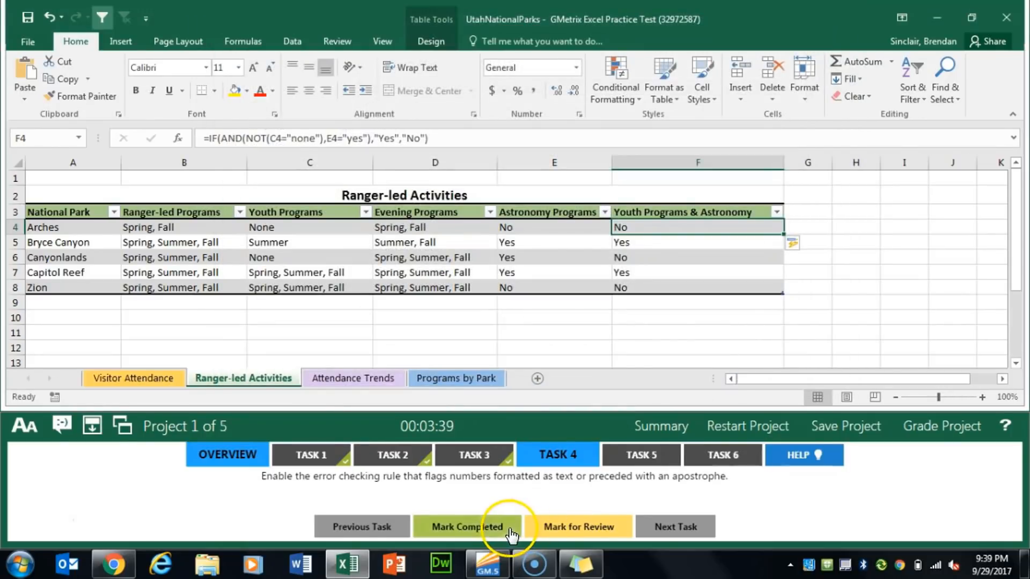
# For Task 5, add a Linear trendline for the Zion series to the Attendance Trends chart and mark the task completed
pyautogui.click(640, 447)
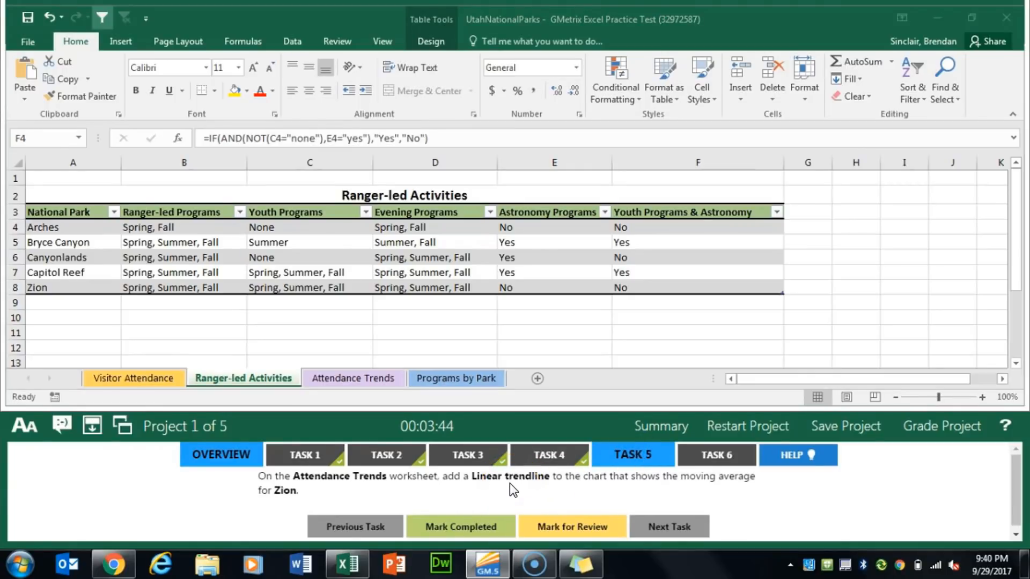
pyautogui.click(355, 379)
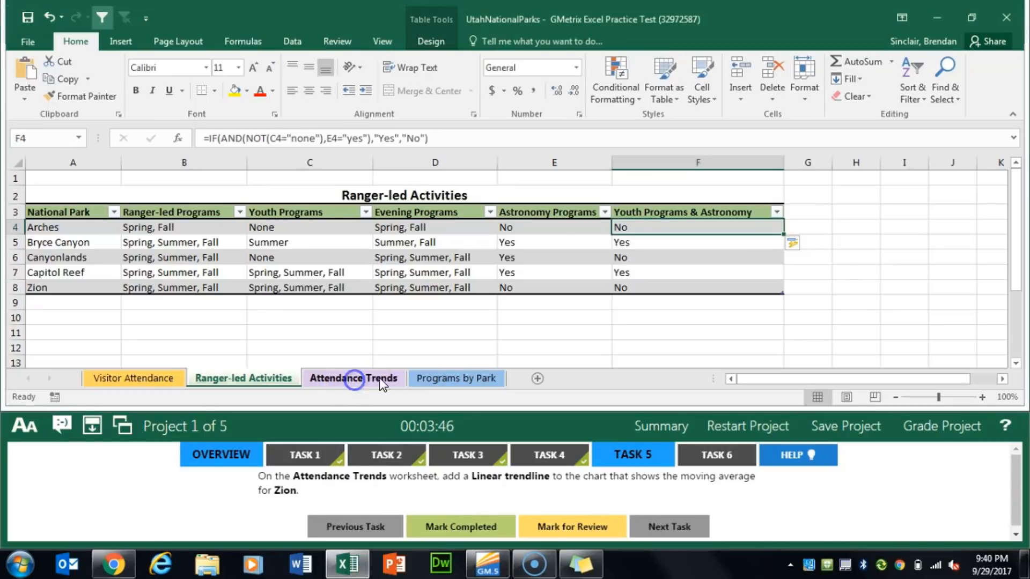
pyautogui.click(455, 299)
pyautogui.scroll(-3, 461, 297)
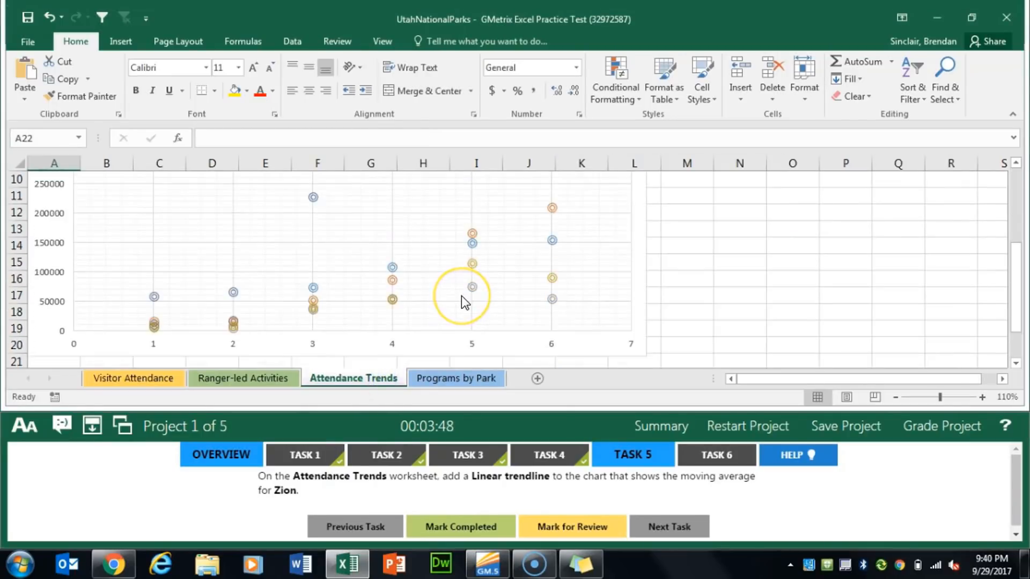
pyautogui.scroll(2, 461, 295)
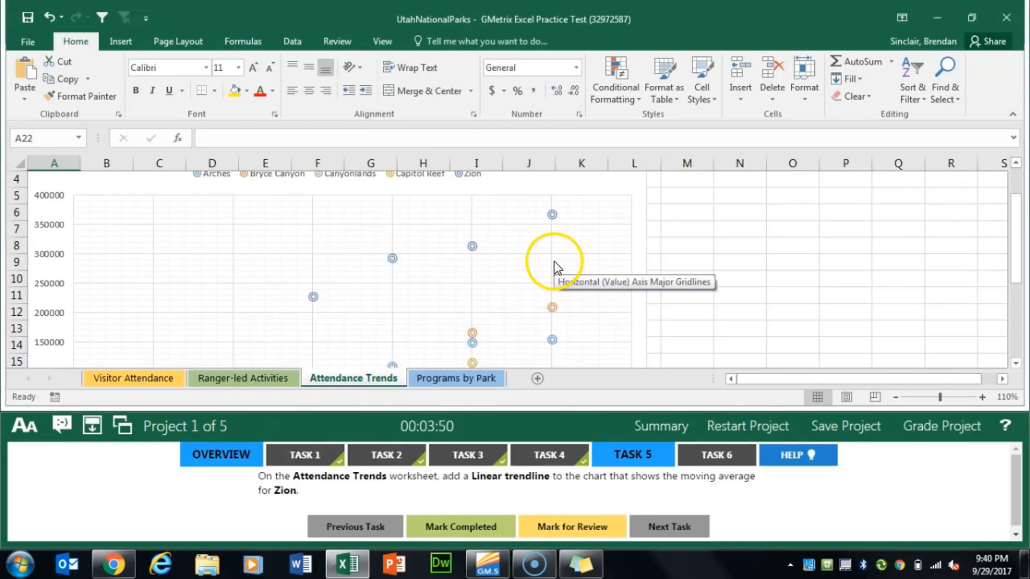
pyautogui.scroll(1, 555, 265)
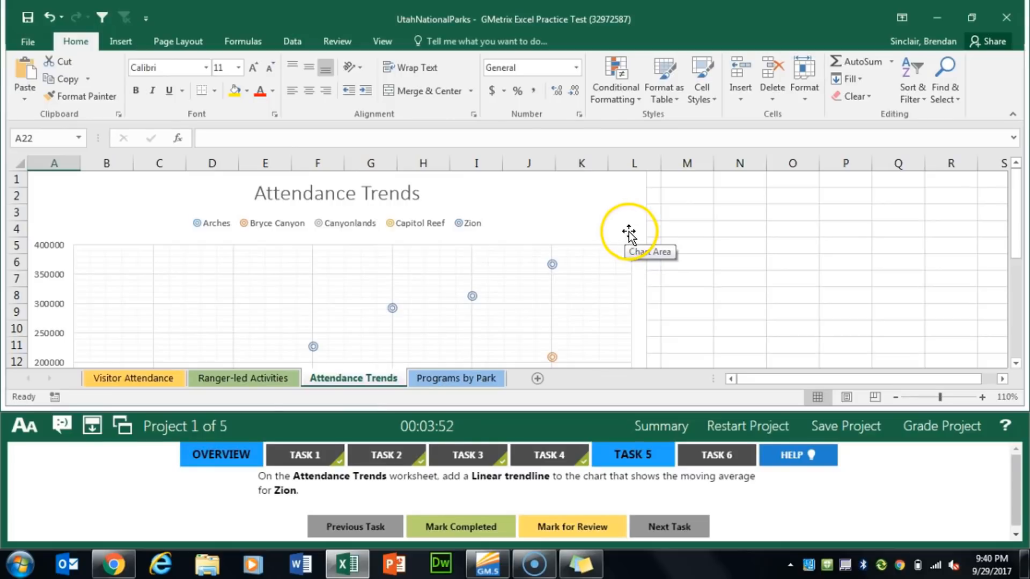
pyautogui.click(583, 203)
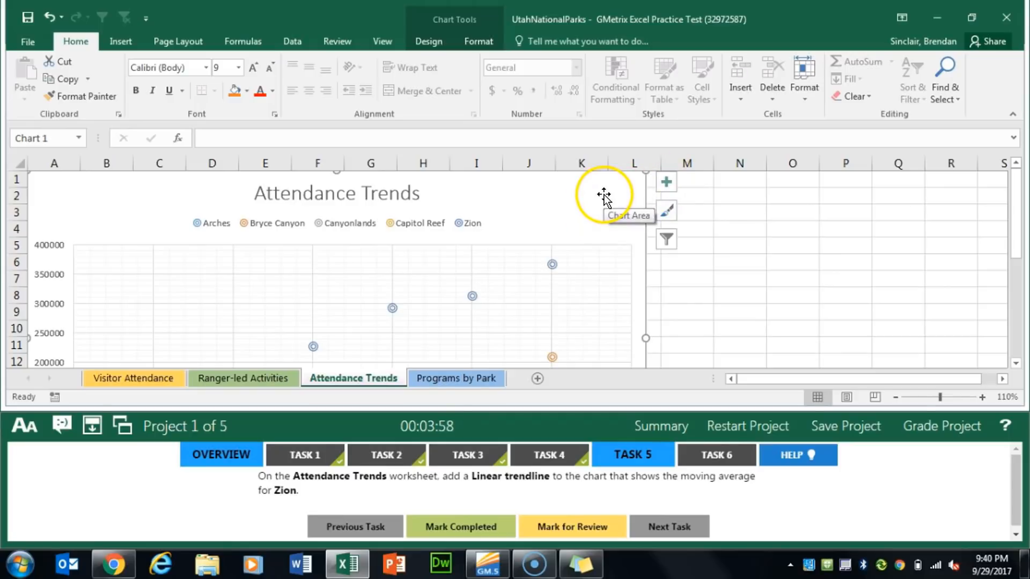
pyautogui.click(665, 183)
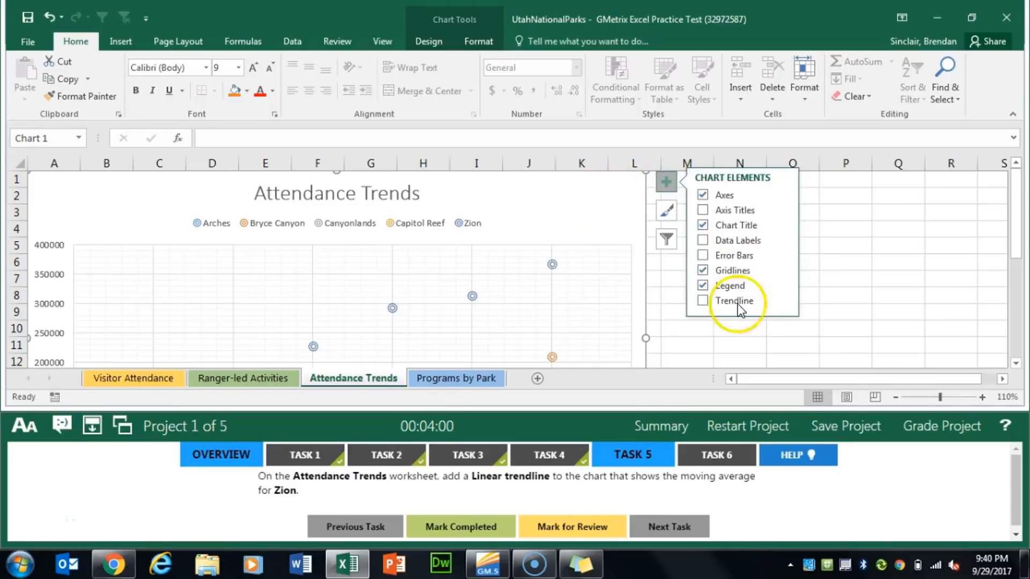
pyautogui.click(781, 300)
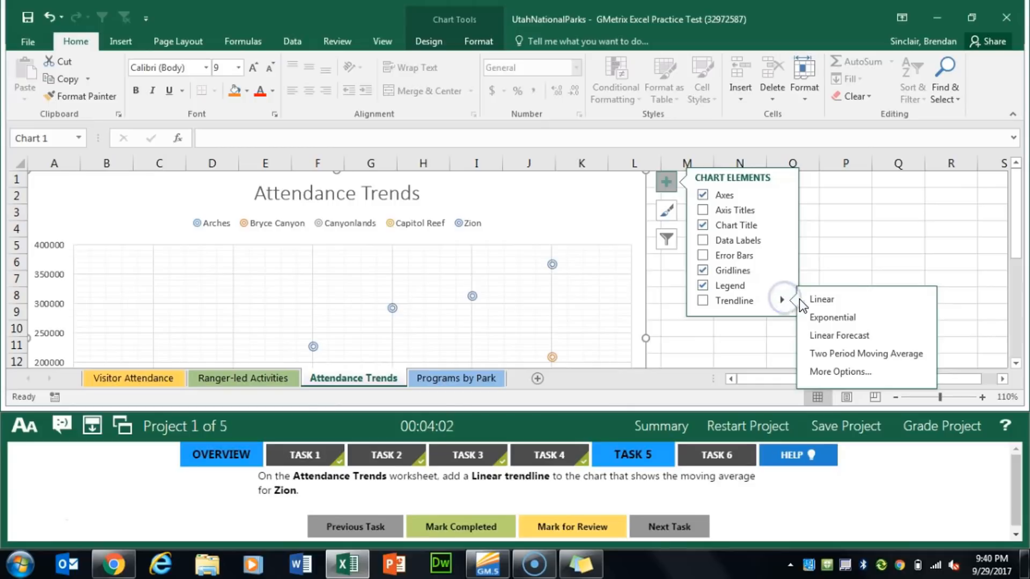
pyautogui.click(848, 302)
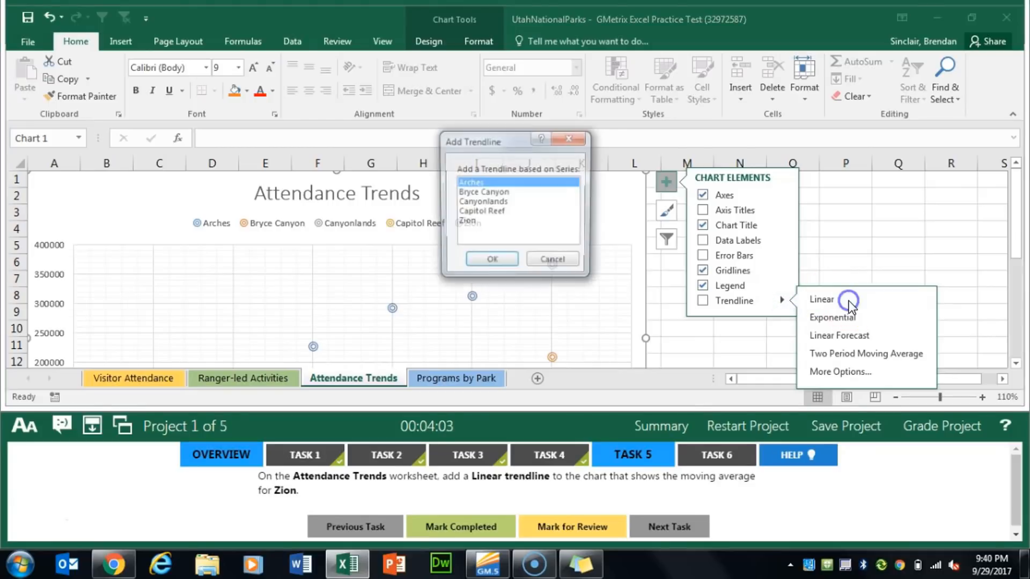
pyautogui.click(468, 222)
pyautogui.click(491, 263)
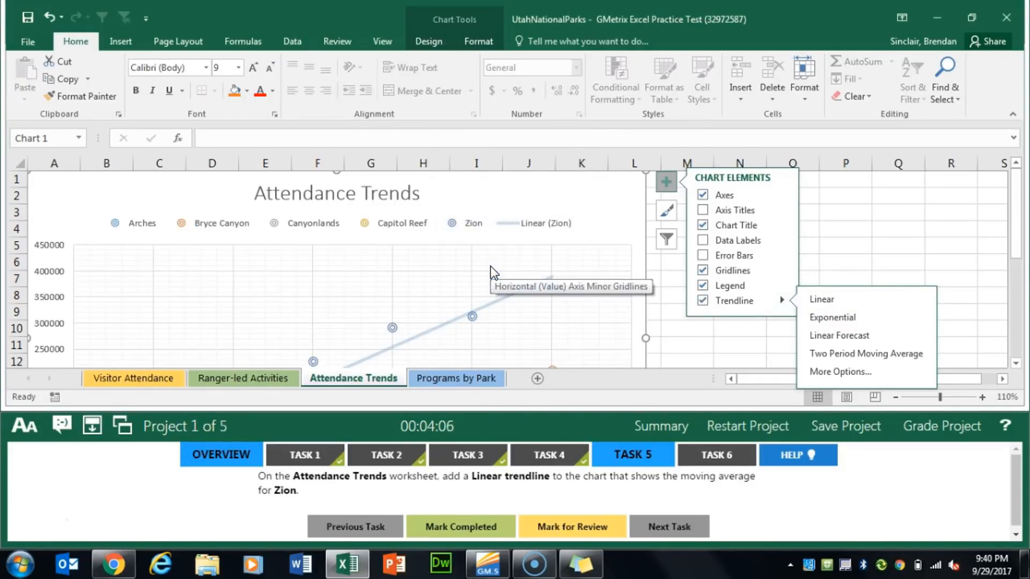
pyautogui.click(470, 528)
# For Task 6, display the Programs by Park pivot table in outline form and mark the task completed
pyautogui.click(707, 461)
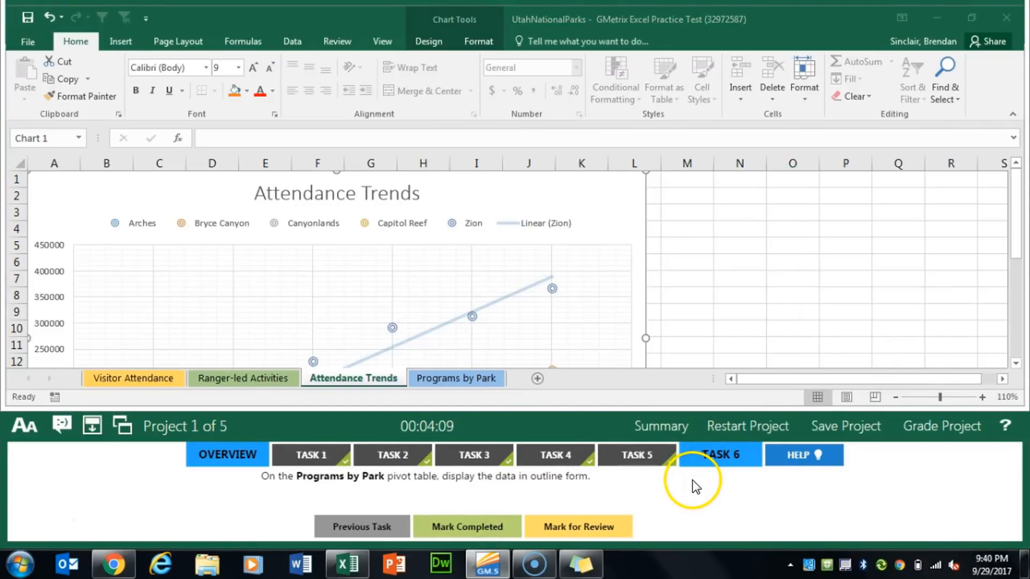
pyautogui.click(448, 378)
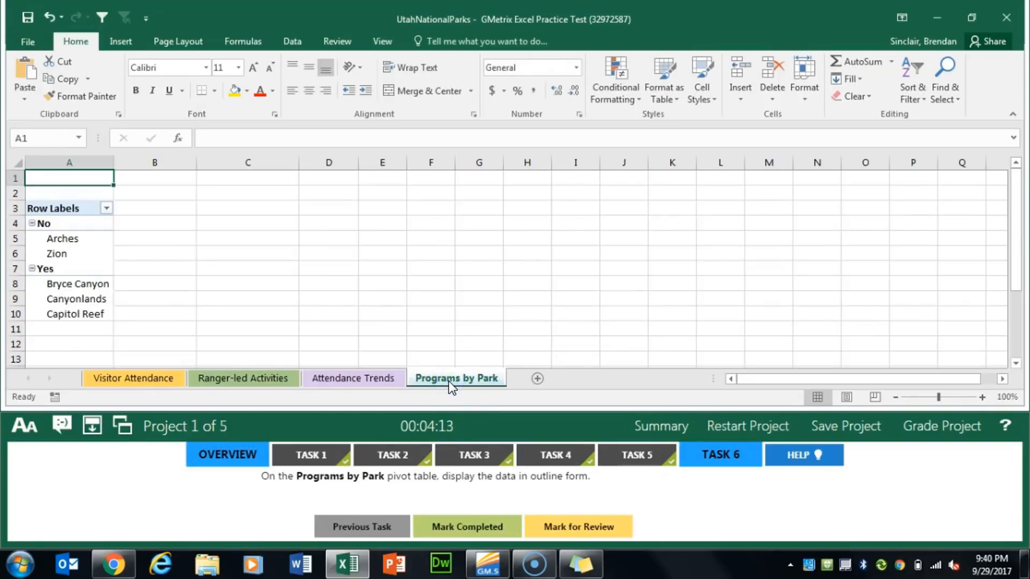
pyautogui.click(72, 241)
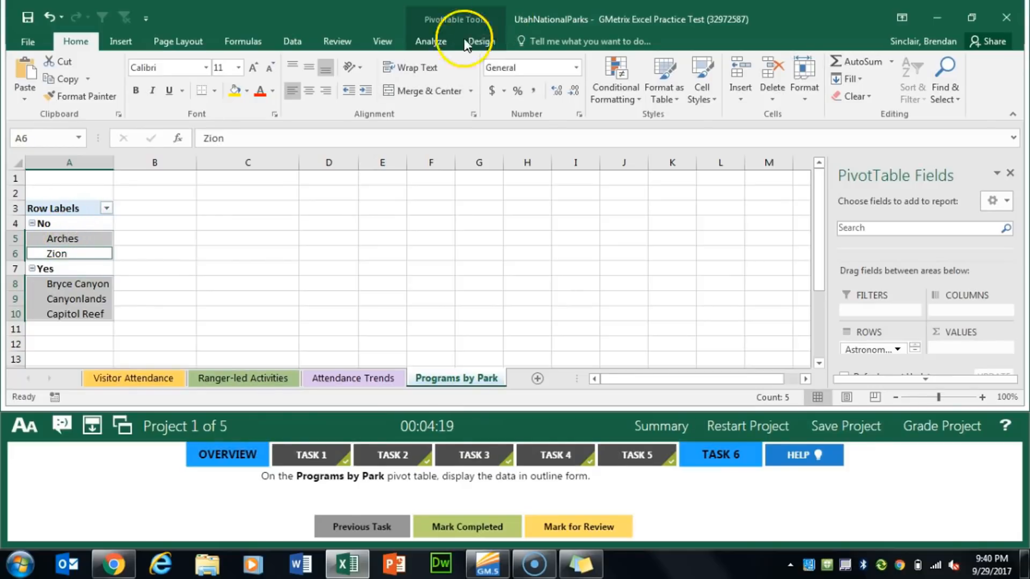
pyautogui.click(434, 43)
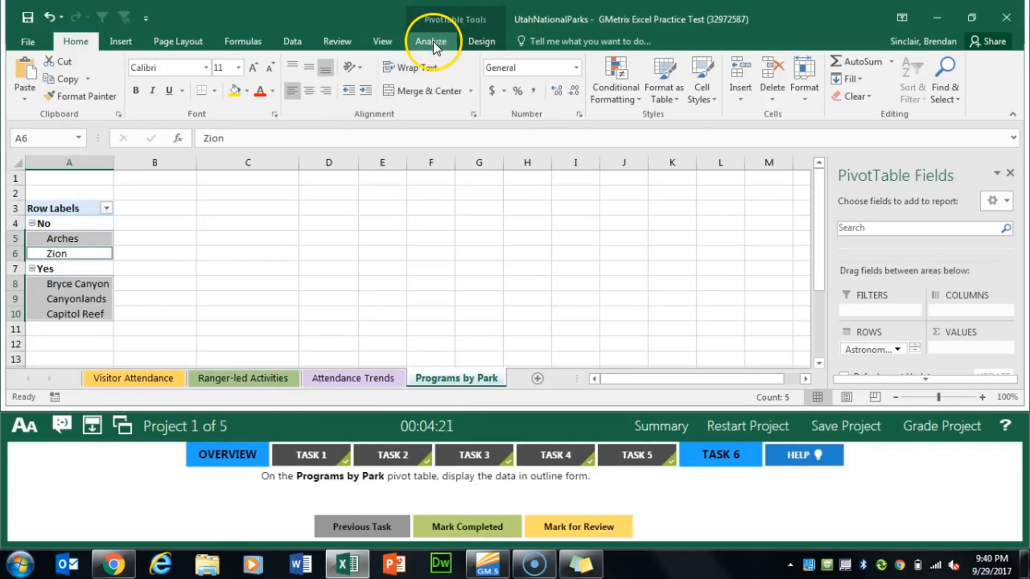
pyautogui.click(440, 44)
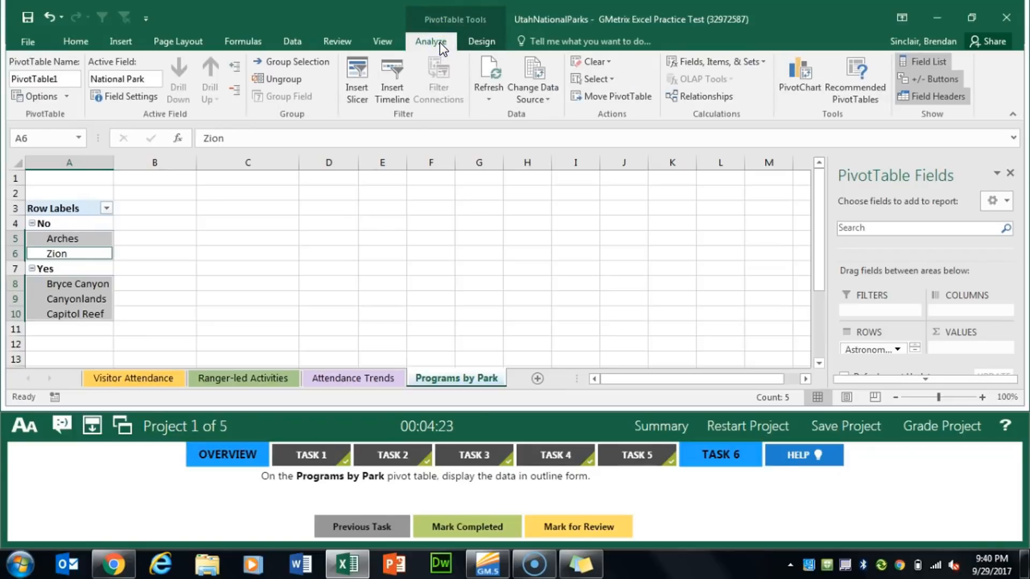
pyautogui.click(483, 42)
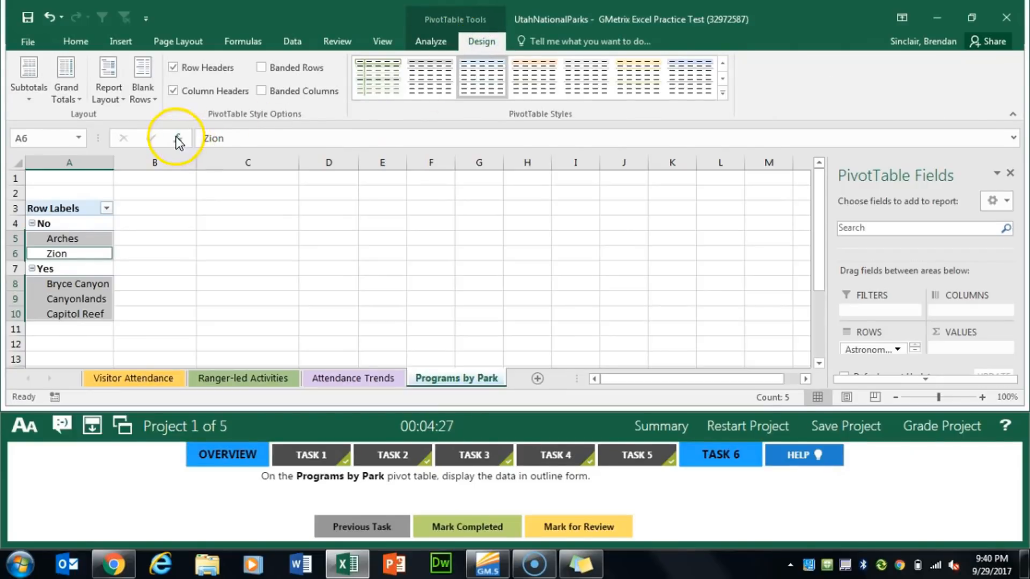
pyautogui.click(114, 99)
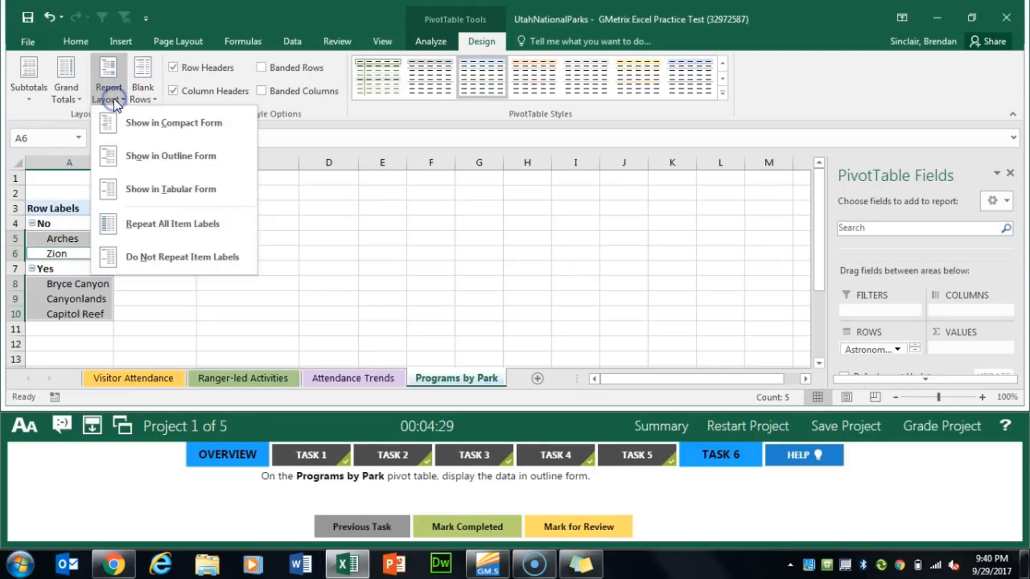
pyautogui.click(151, 166)
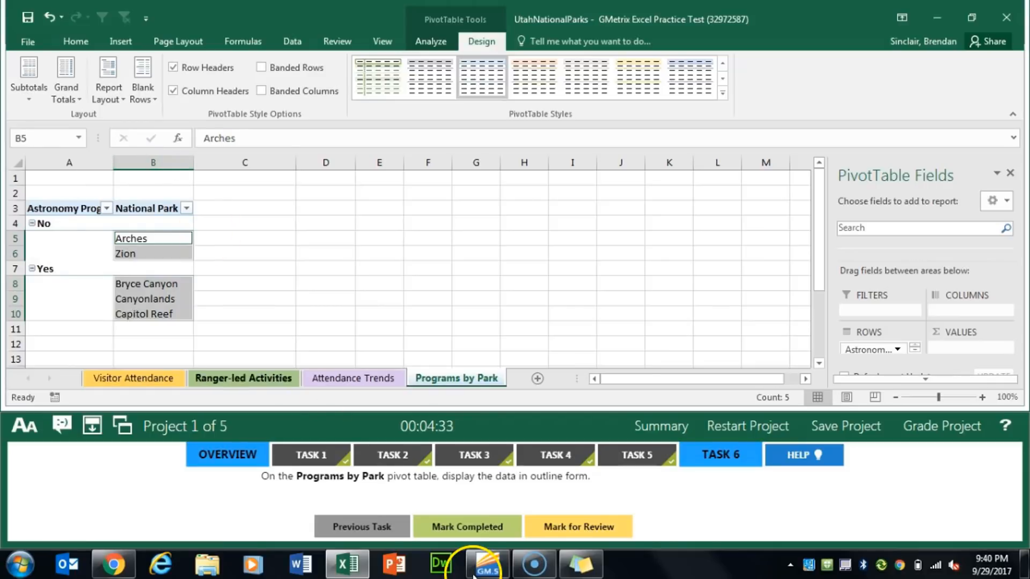
pyautogui.click(464, 537)
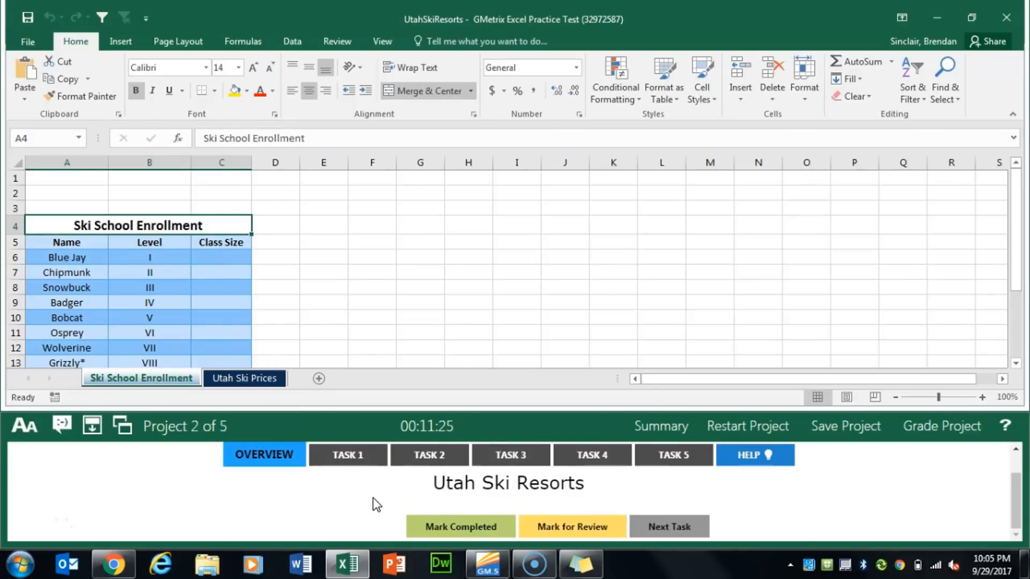
# For Task 1 of Project 2, add Bluejay and Chipmunk as editable parameters in the Browser View Options and mark the task completed
pyautogui.click(358, 460)
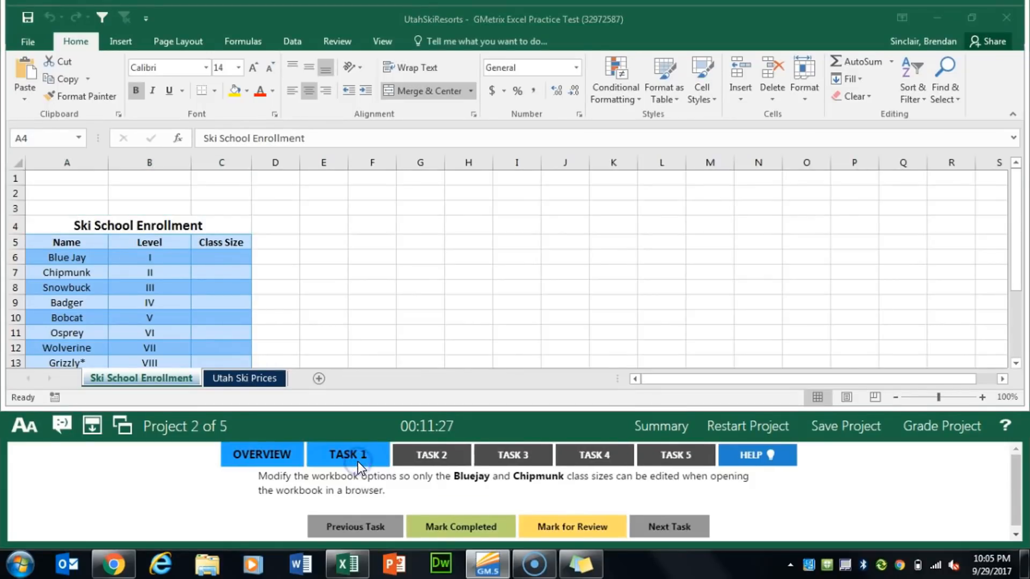
pyautogui.click(386, 489)
pyautogui.click(380, 483)
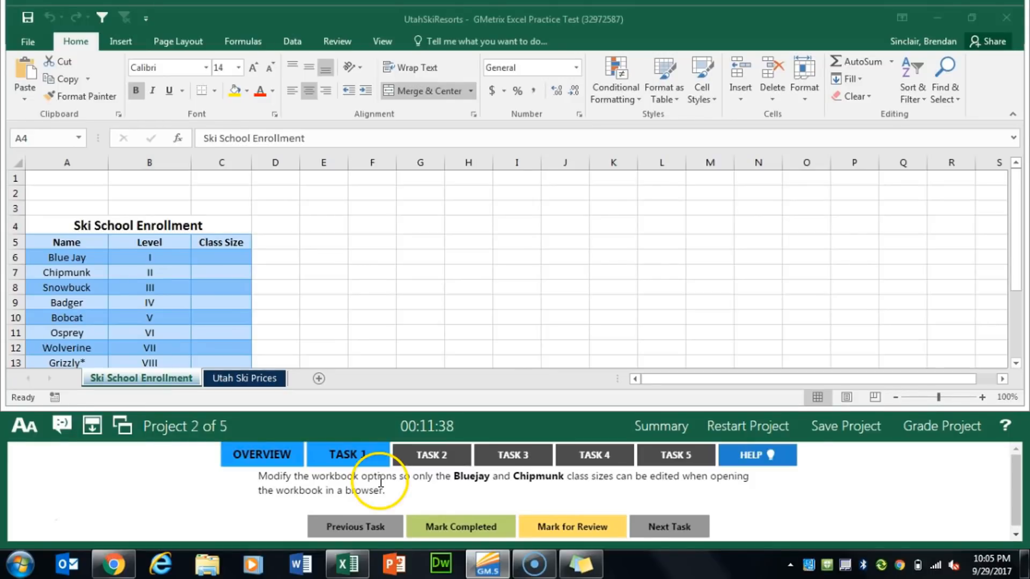
pyautogui.click(28, 42)
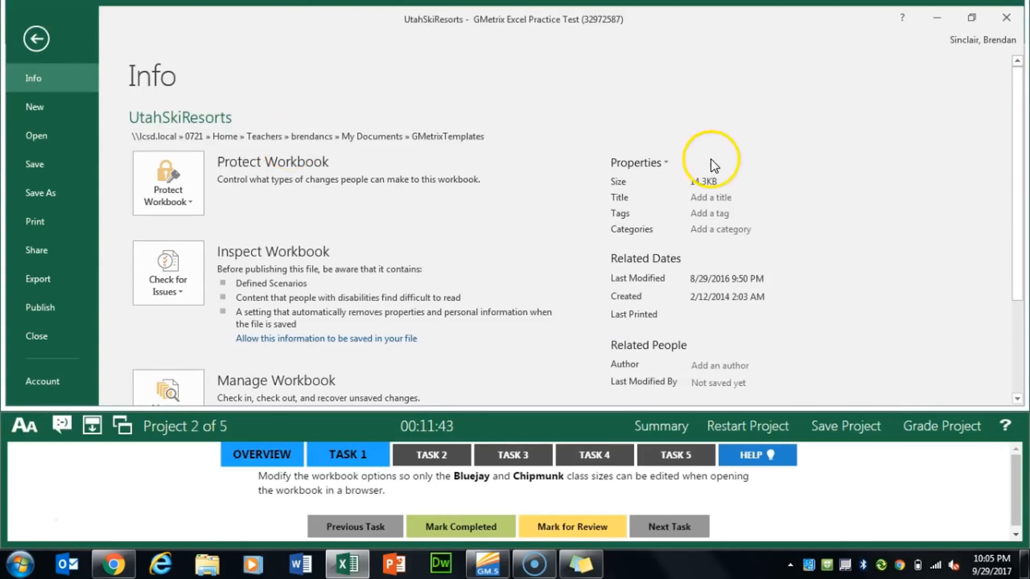
pyautogui.scroll(-3, 594, 154)
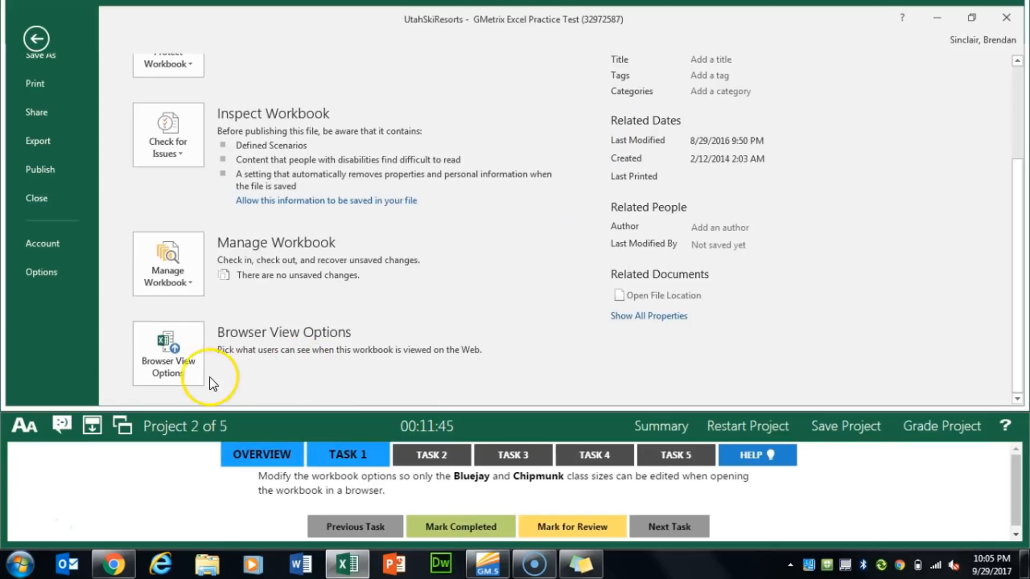
pyautogui.click(182, 369)
pyautogui.click(378, 115)
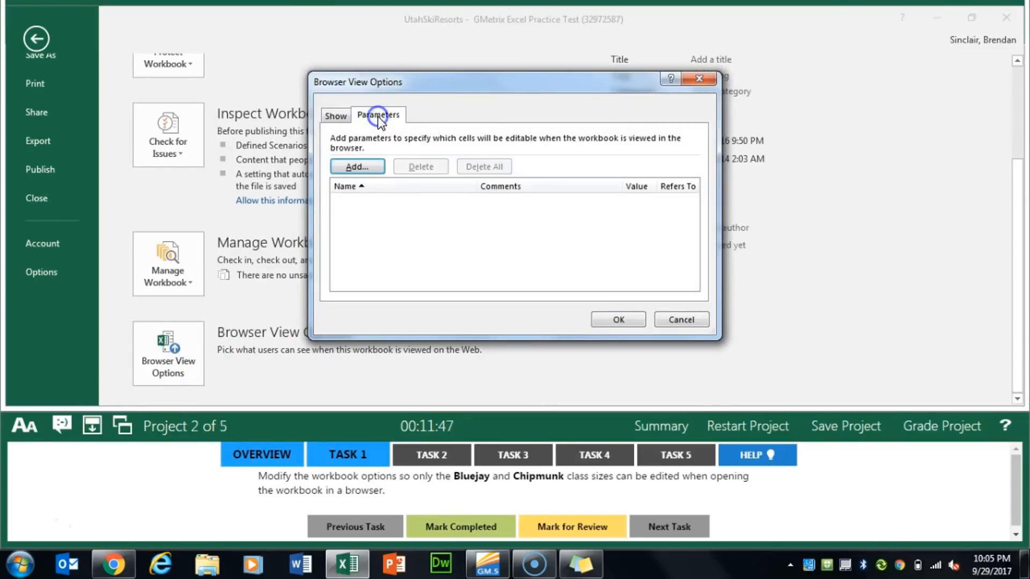
pyautogui.click(357, 166)
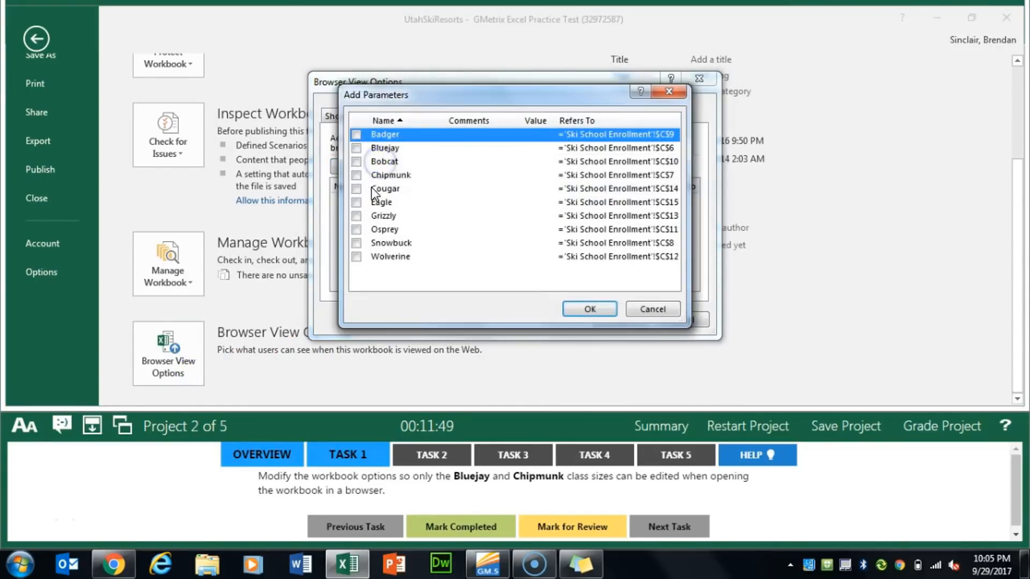
pyautogui.click(357, 147)
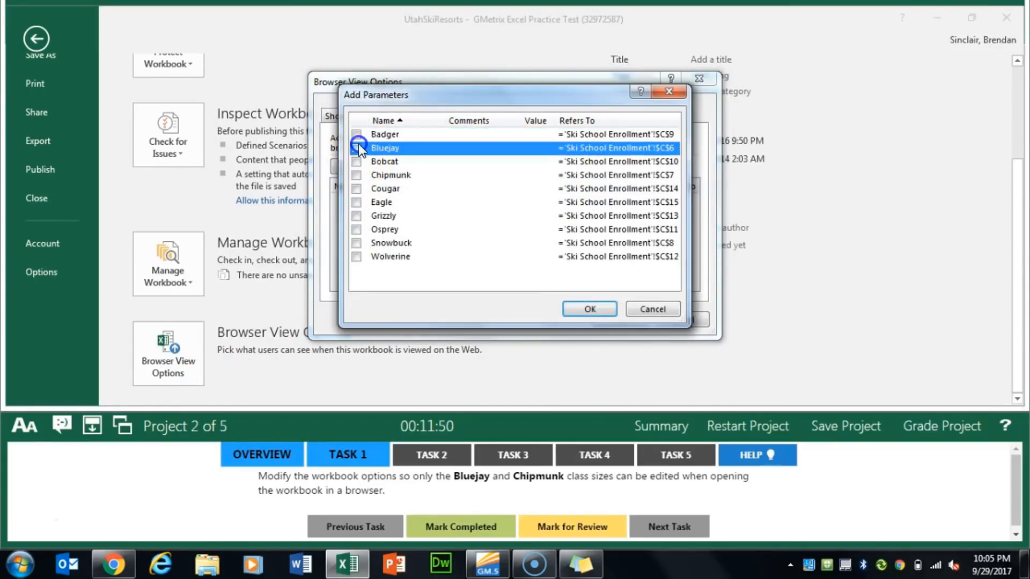
pyautogui.click(357, 175)
pyautogui.click(590, 309)
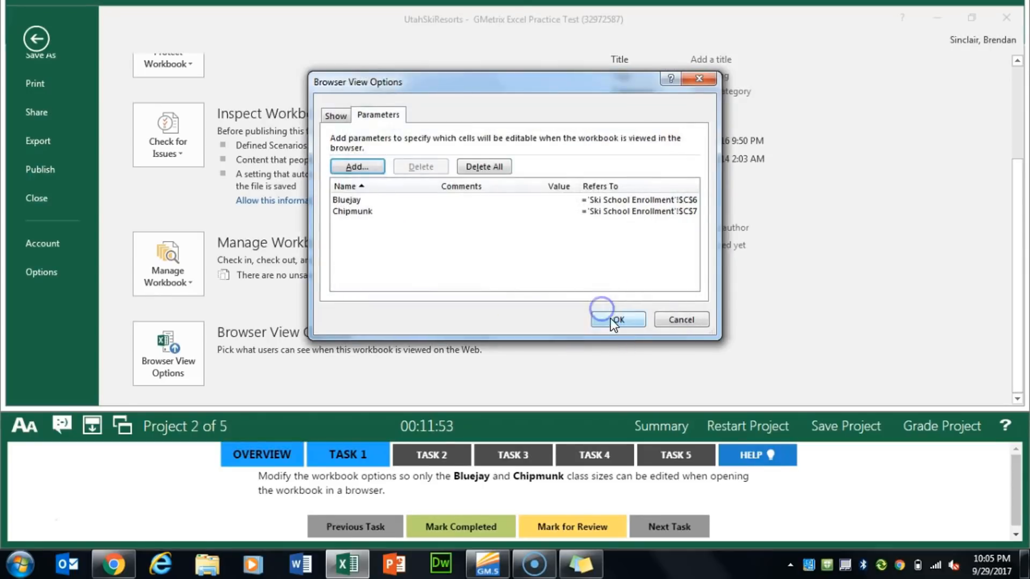
pyautogui.click(611, 319)
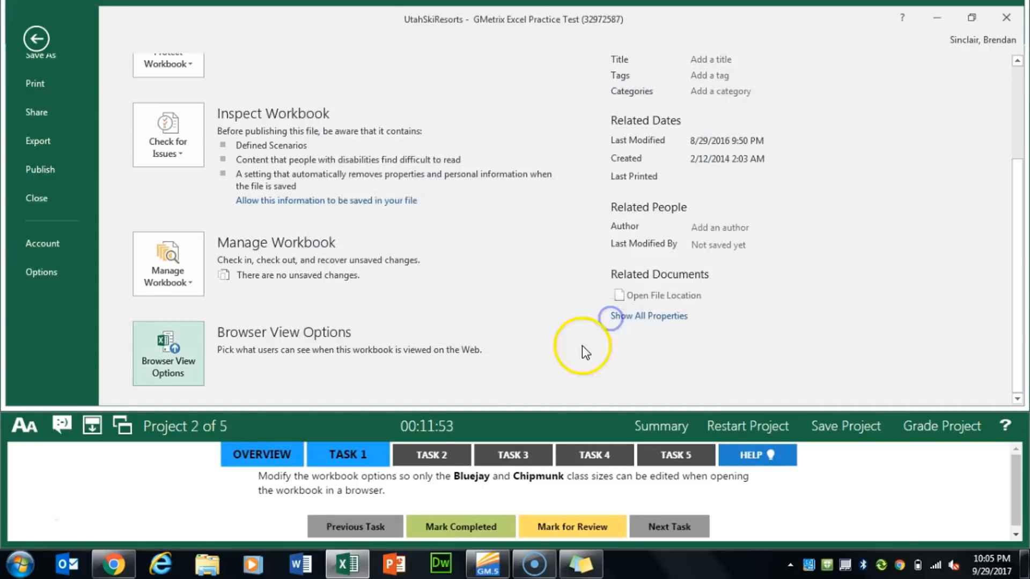
pyautogui.click(37, 38)
pyautogui.click(488, 527)
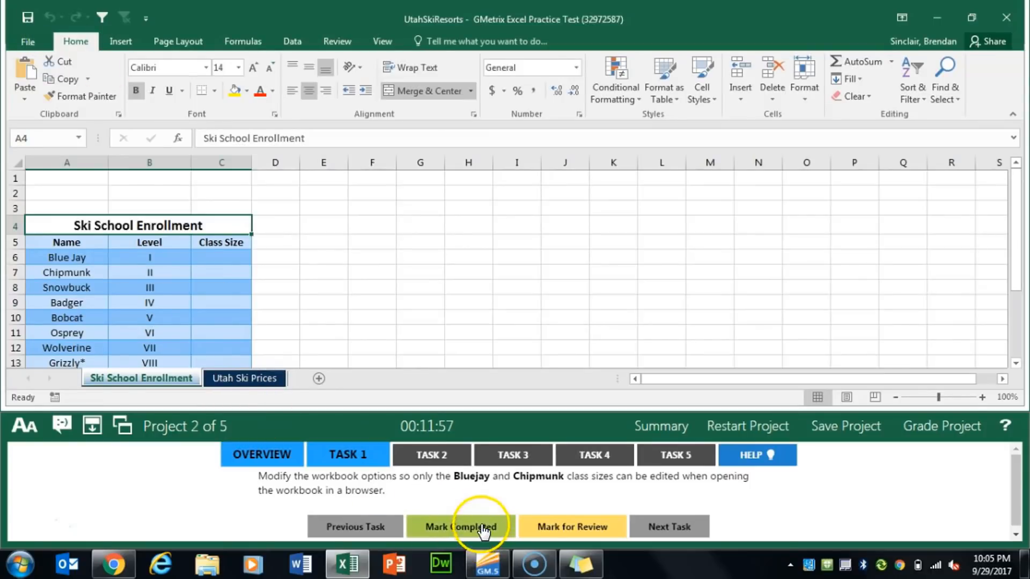
# For Task 2, set data validation on C13:C15 of the Ski School Enrollment worksheet to allow whole numbers between 3 and 10
pyautogui.click(445, 455)
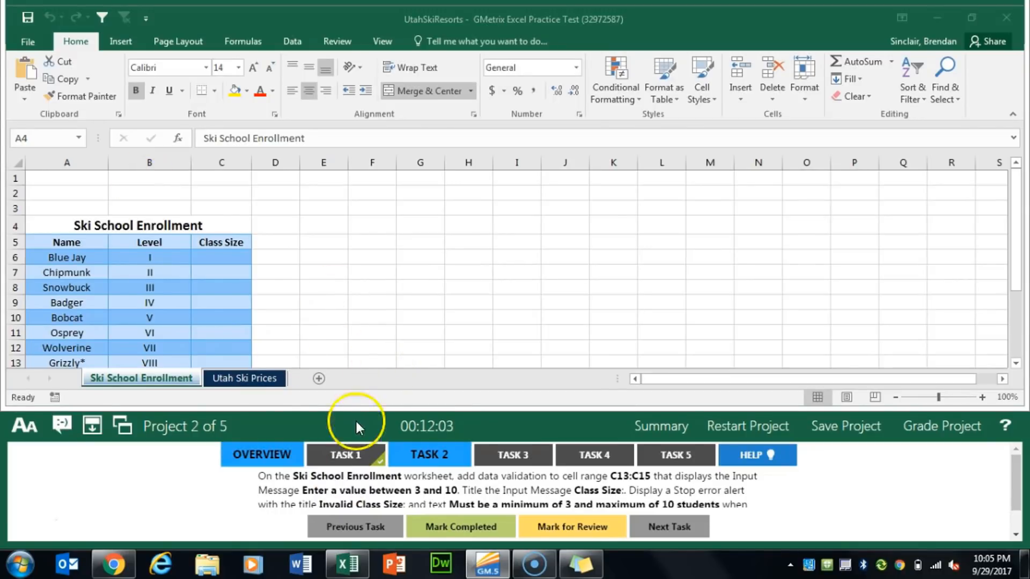
pyautogui.scroll(-3, 219, 294)
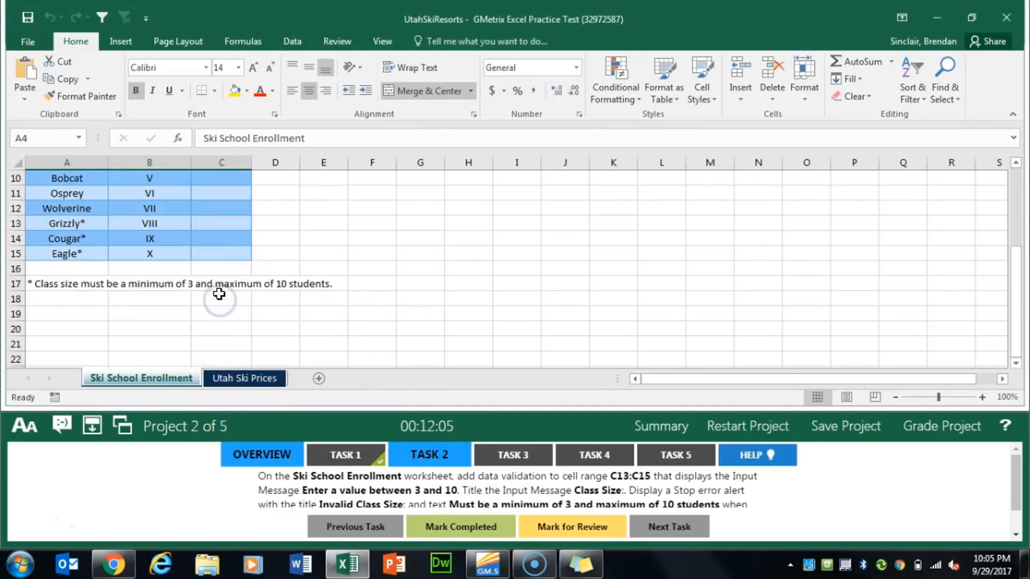
pyautogui.click(227, 225)
pyautogui.moveTo(227, 226); pyautogui.dragTo(225, 253)
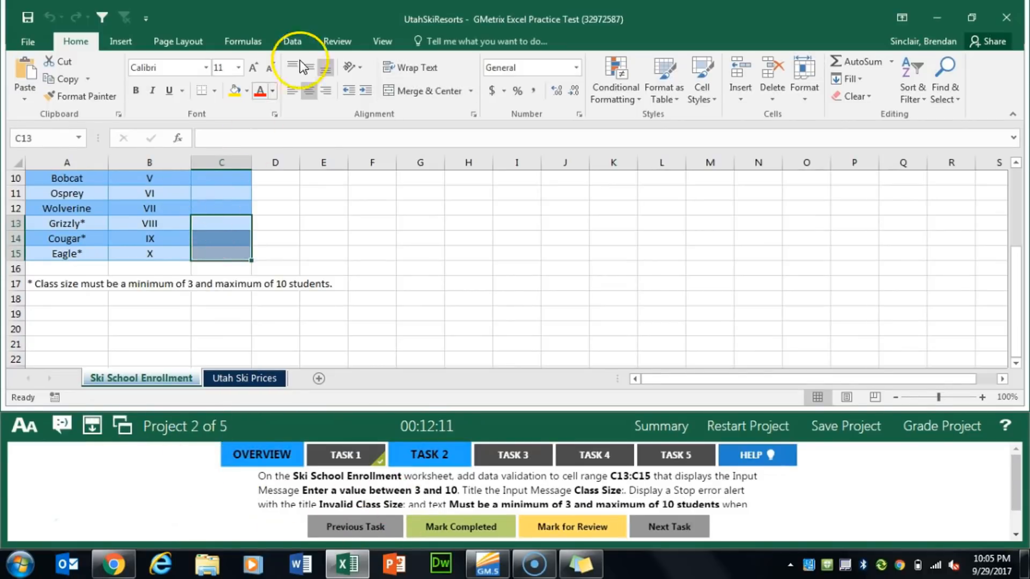
pyautogui.click(307, 37)
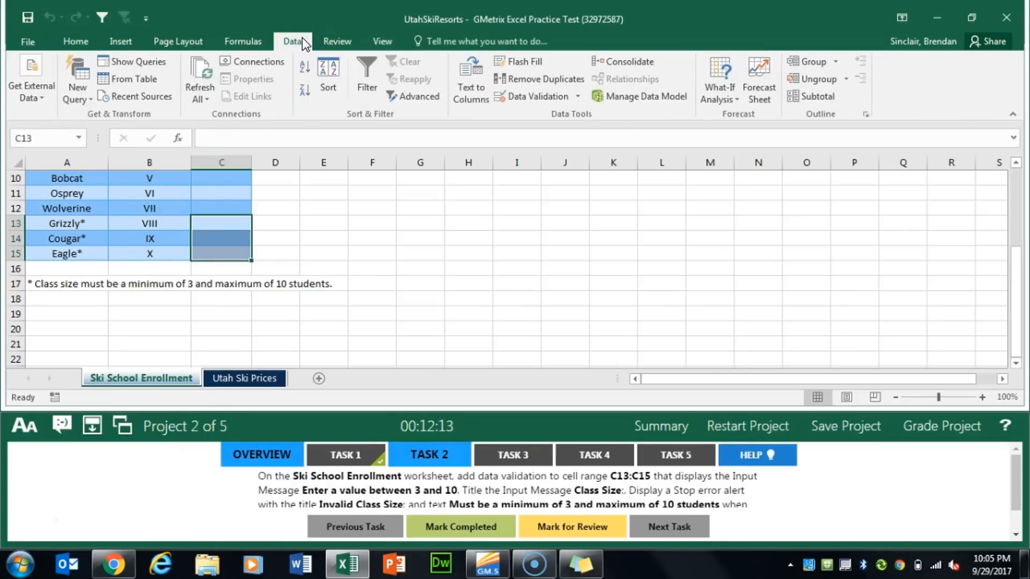
pyautogui.click(579, 99)
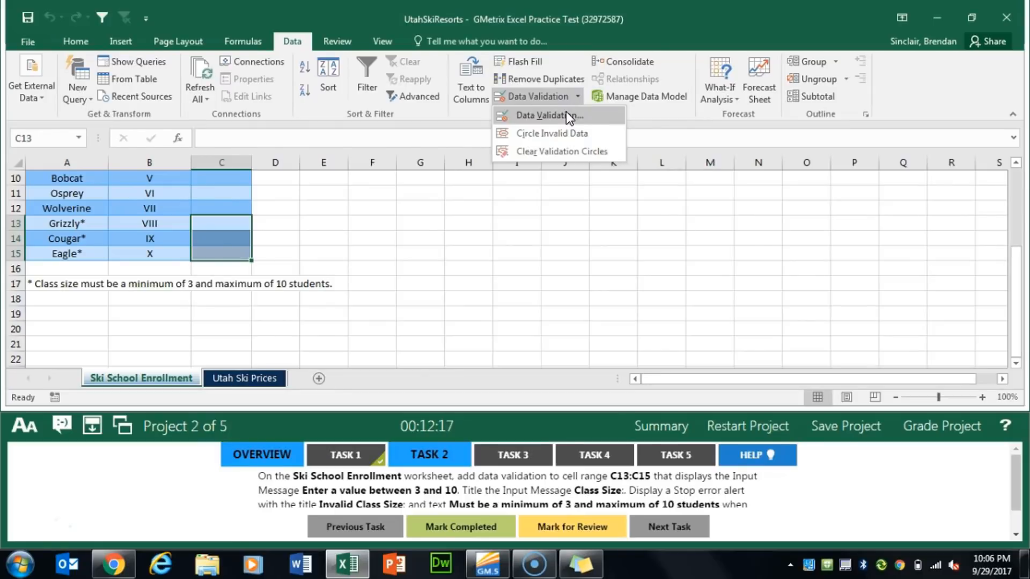
pyautogui.click(565, 113)
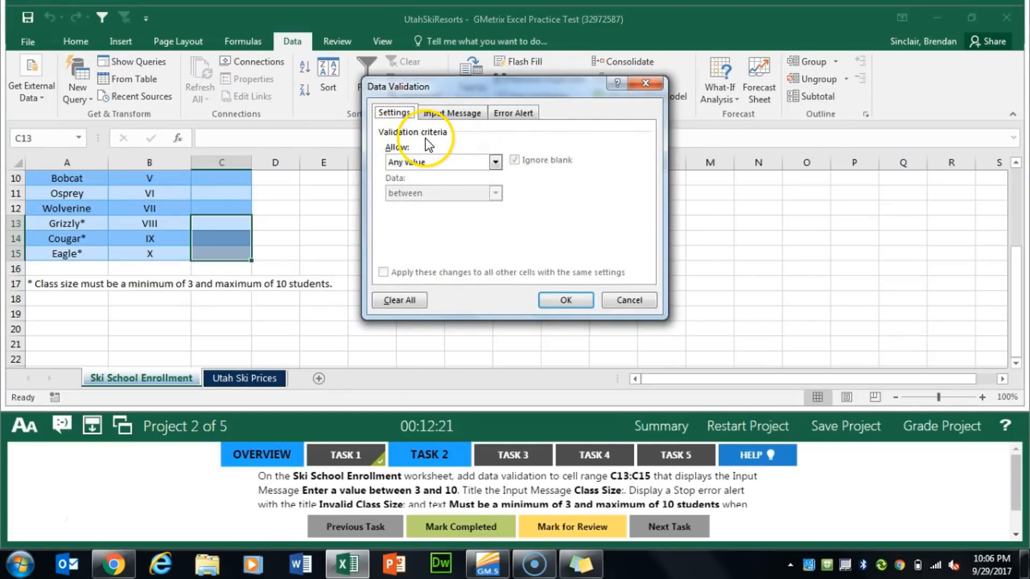
pyautogui.click(427, 162)
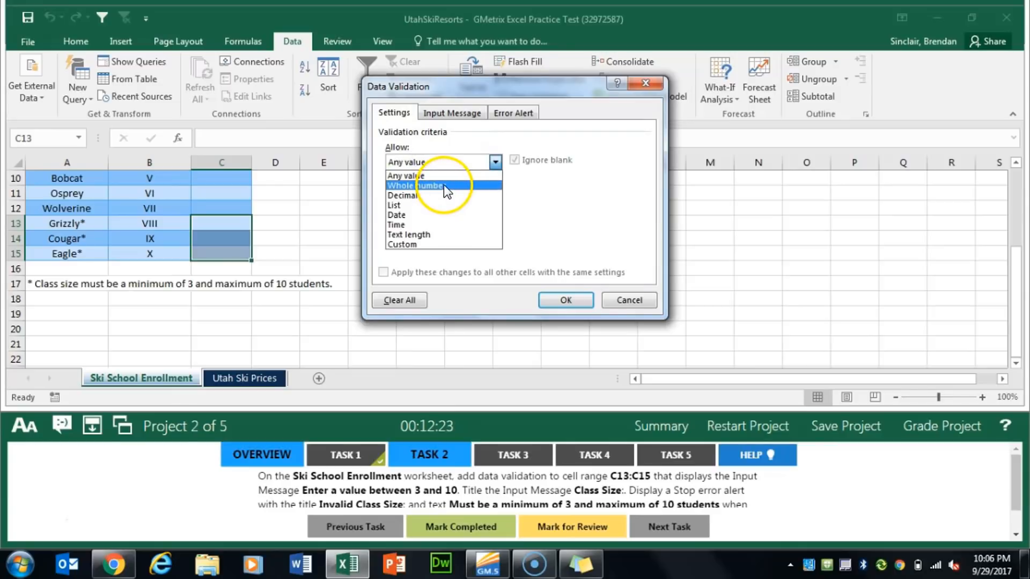
pyautogui.click(443, 185)
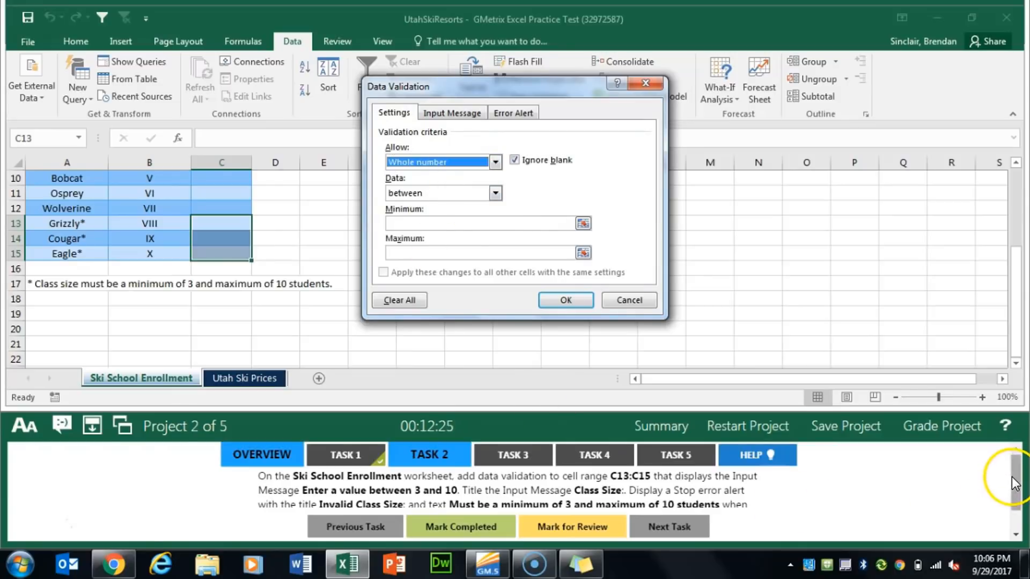
pyautogui.moveTo(1014, 476); pyautogui.dragTo(1014, 492)
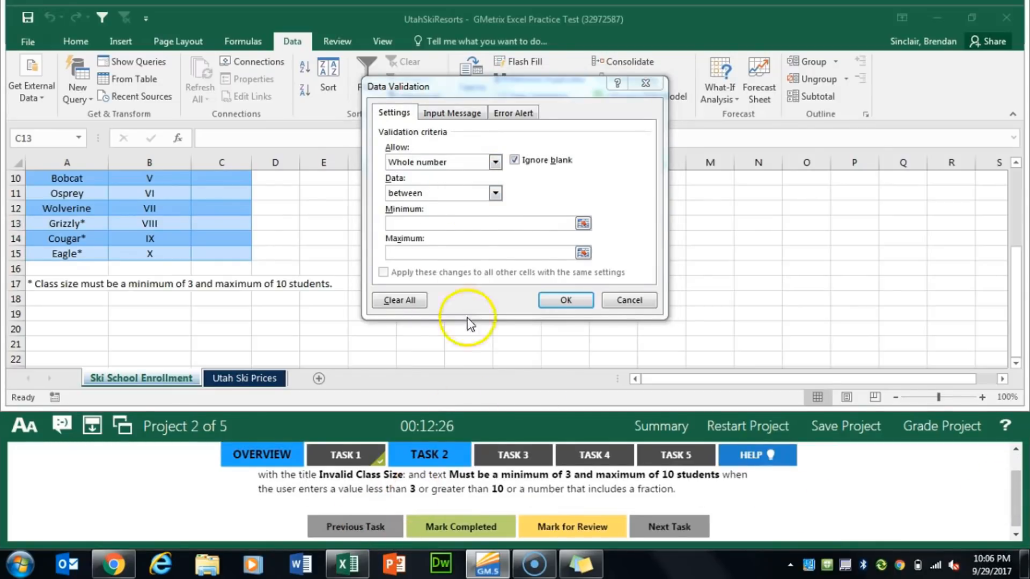
pyautogui.click(457, 222)
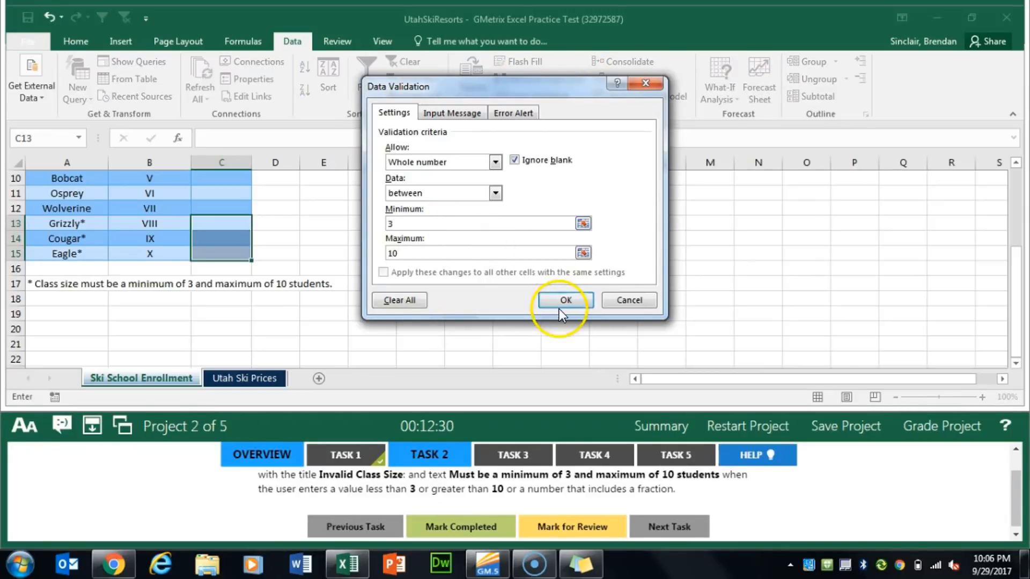
# Give the validation an input message titled "Class Size" with the text "Enter a value between 3 and 10"
pyautogui.click(450, 113)
pyautogui.moveTo(1017, 496); pyautogui.dragTo(1017, 479)
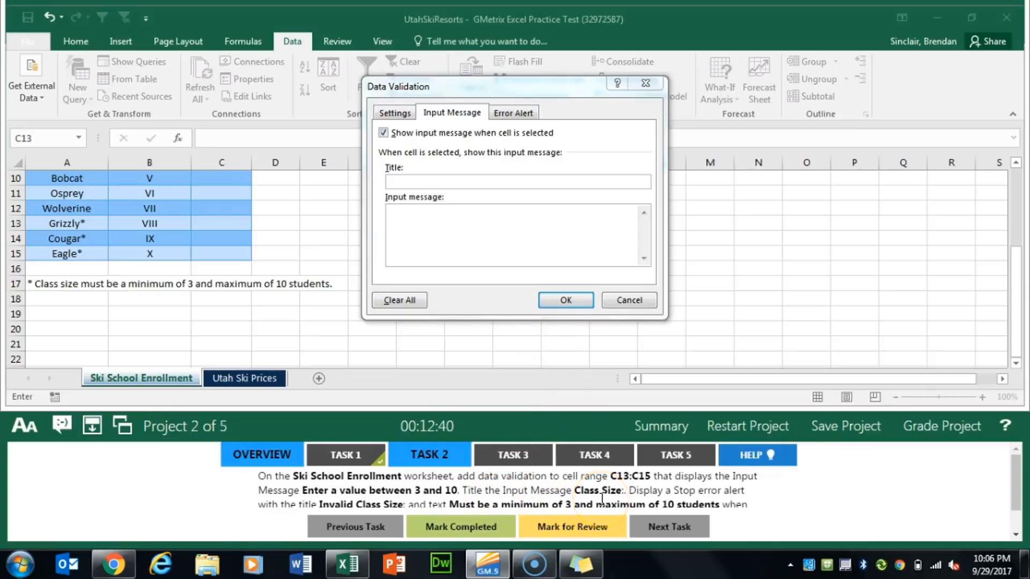
pyautogui.click(448, 238)
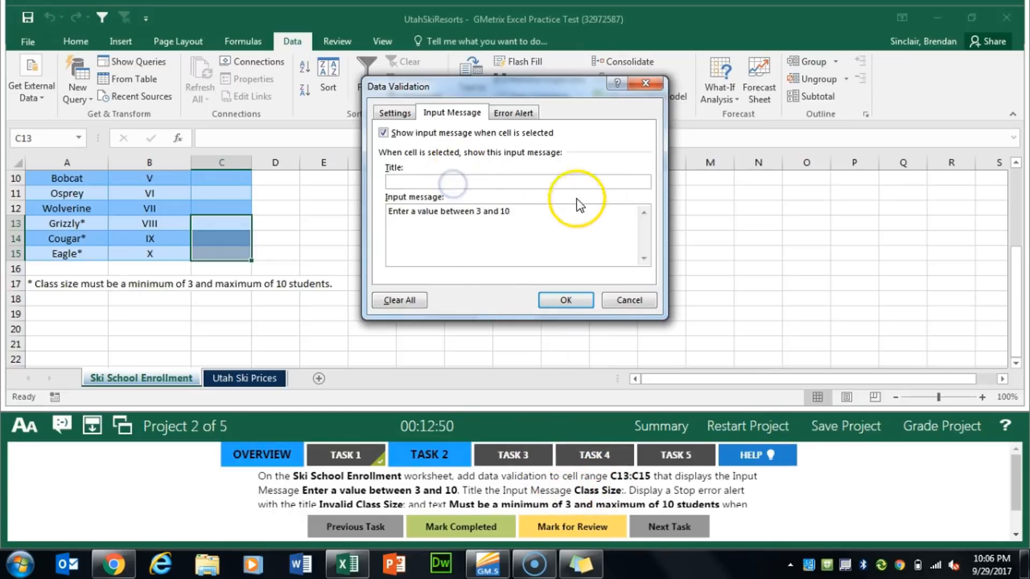
pyautogui.click(524, 183)
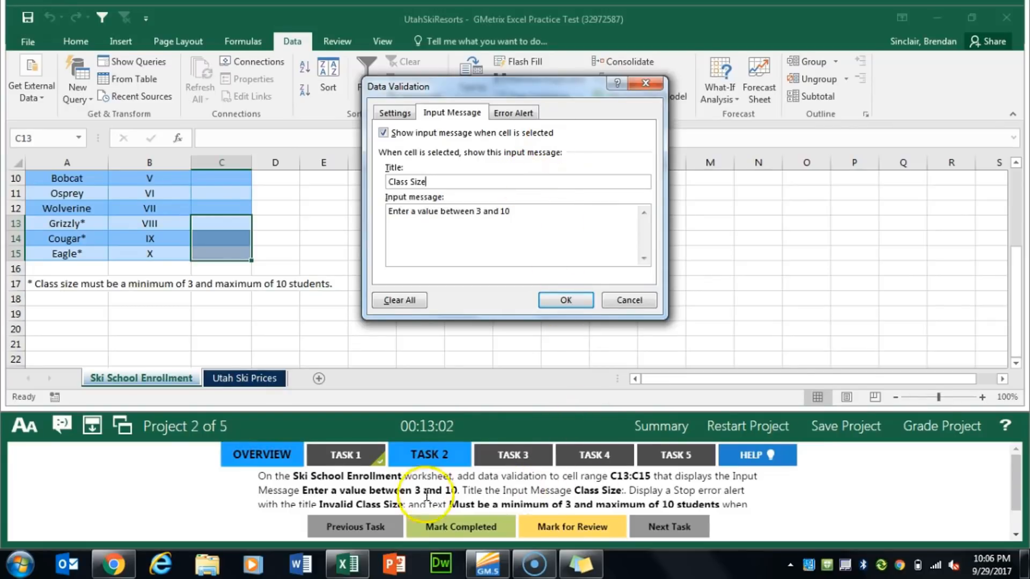
# Add a Stop error alert titled "Invalid Class Size" reading "Must be a minimum of 3 and maximum of 10 students", and apply the validation
pyautogui.click(1018, 482)
pyautogui.moveTo(1018, 481); pyautogui.dragTo(1018, 491)
pyautogui.click(509, 112)
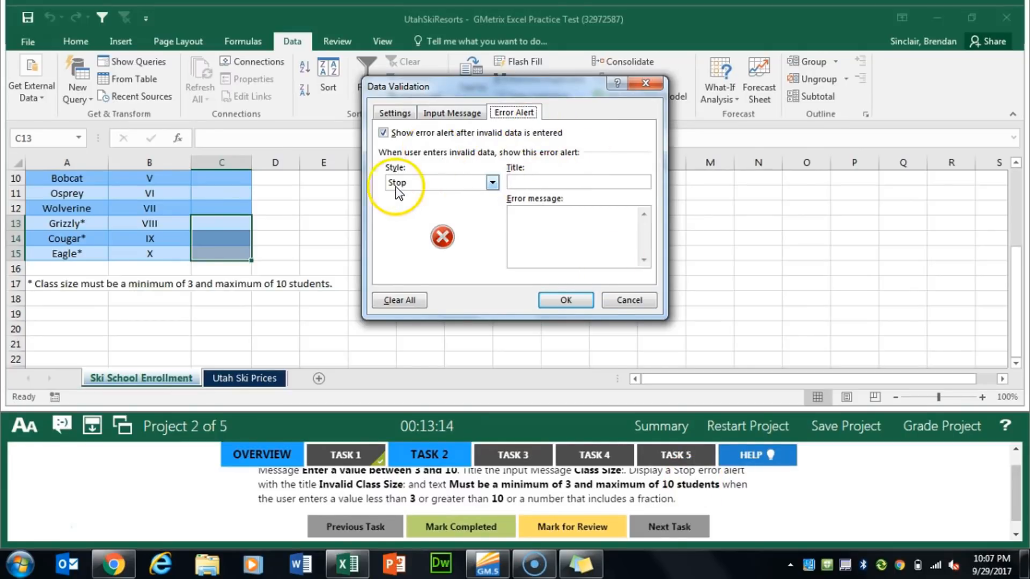
pyautogui.click(545, 183)
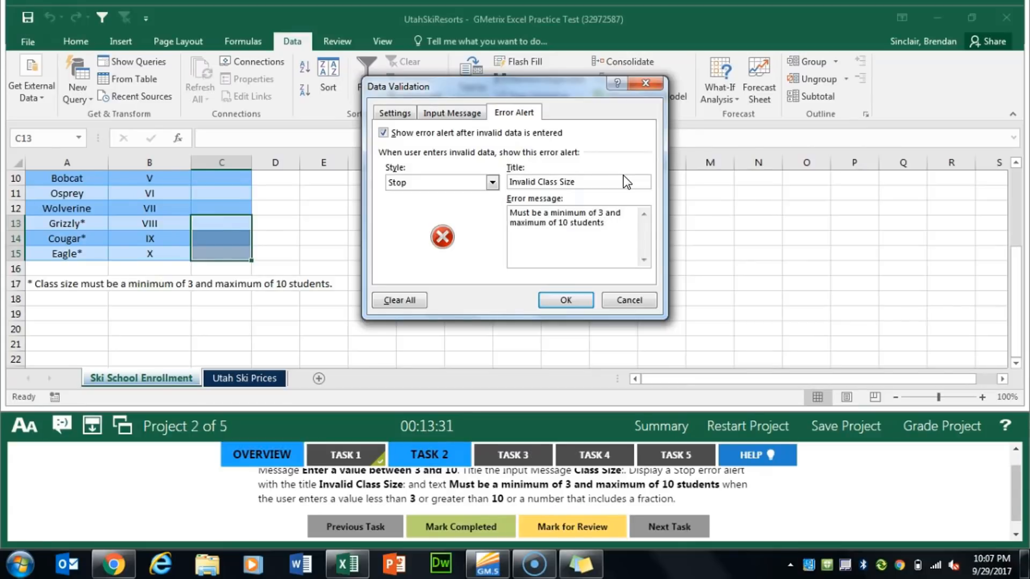
pyautogui.click(580, 301)
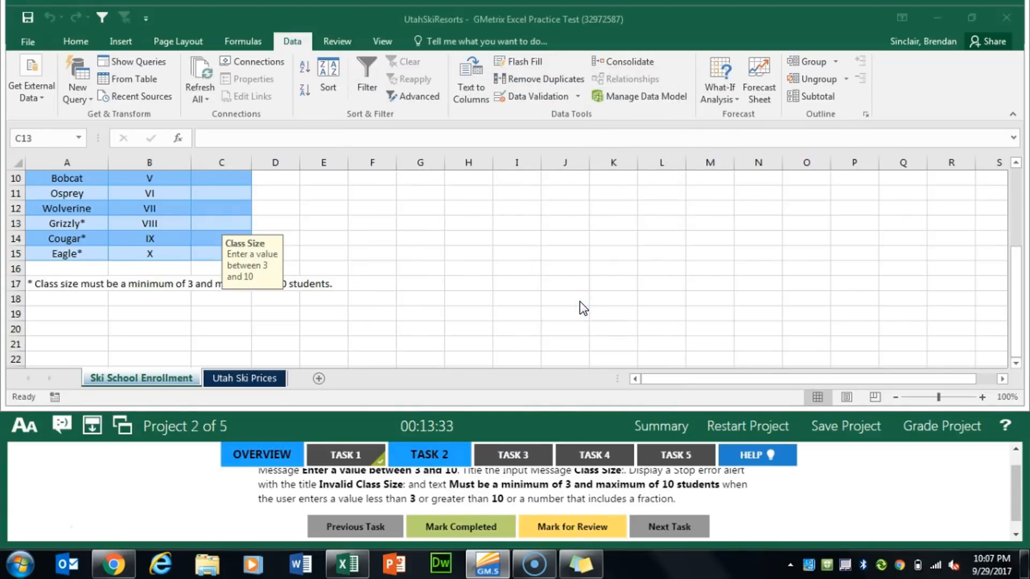
# Mark Task 2 completed and go to the Utah Ski Prices worksheet for Task 3
pyautogui.click(460, 527)
pyautogui.click(515, 454)
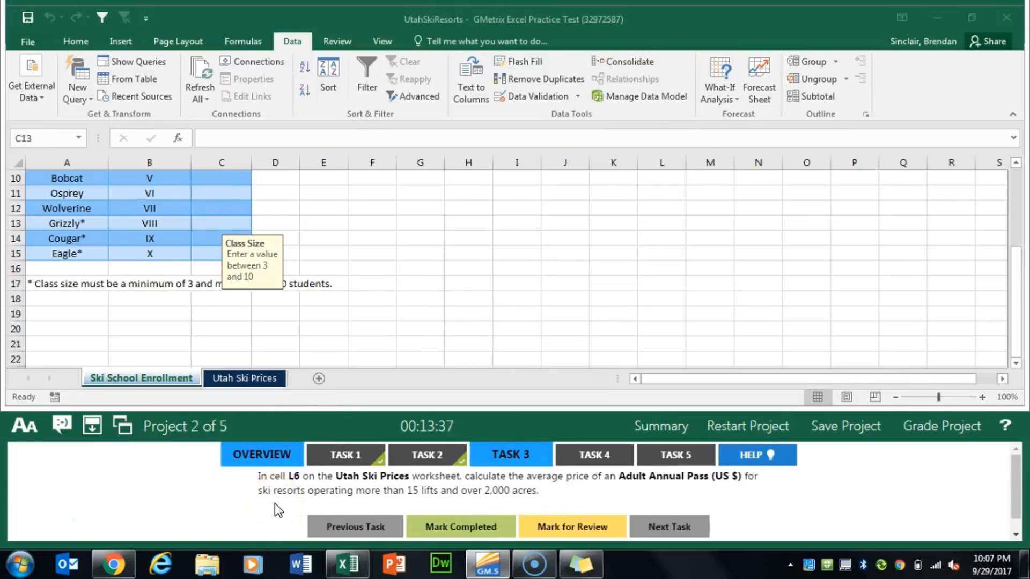
pyautogui.click(247, 379)
pyautogui.click(244, 379)
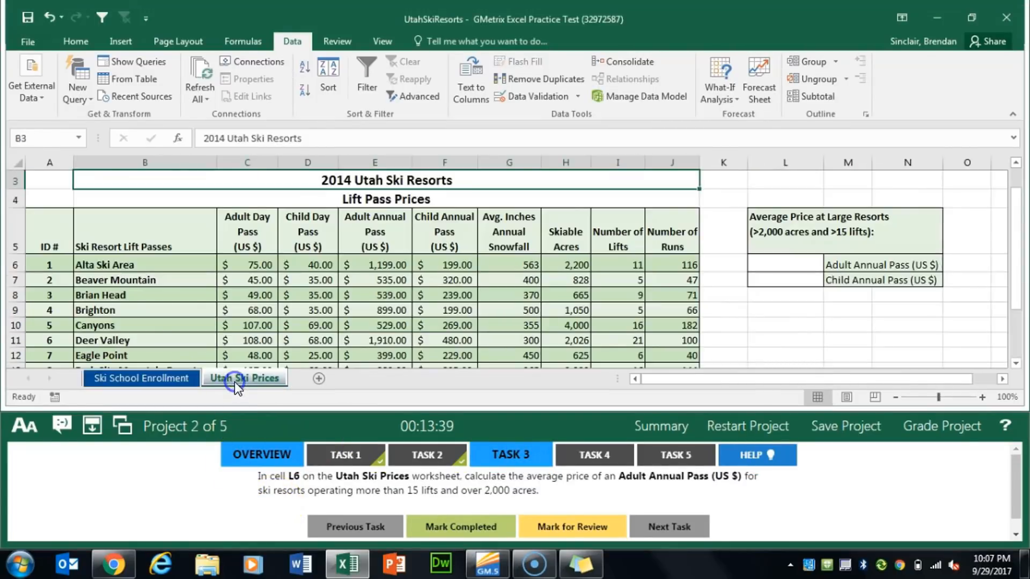
# Start an AVERAGEIFS function in cell L6 for the Adult Annual Pass average
pyautogui.click(806, 295)
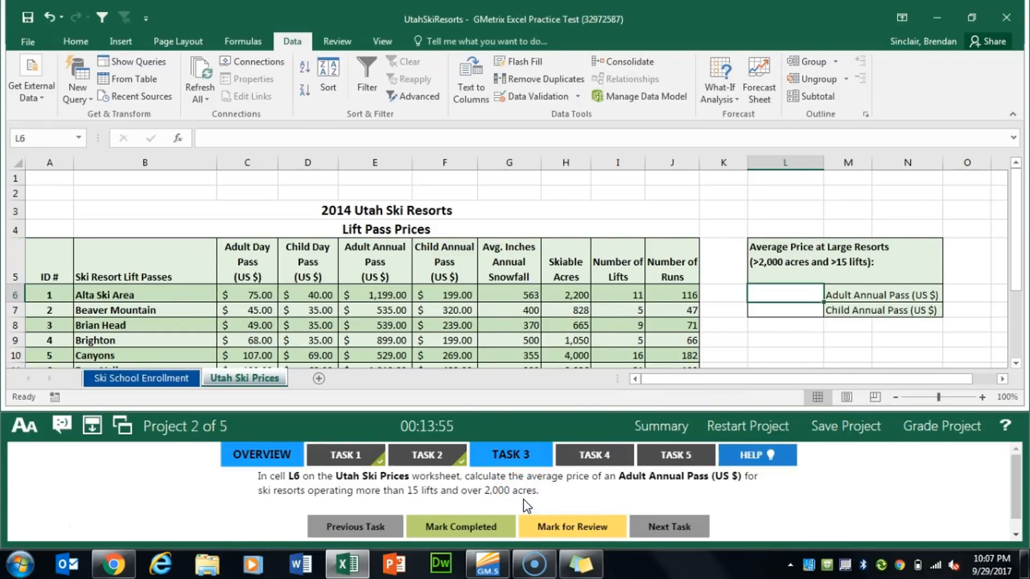
pyautogui.click(177, 137)
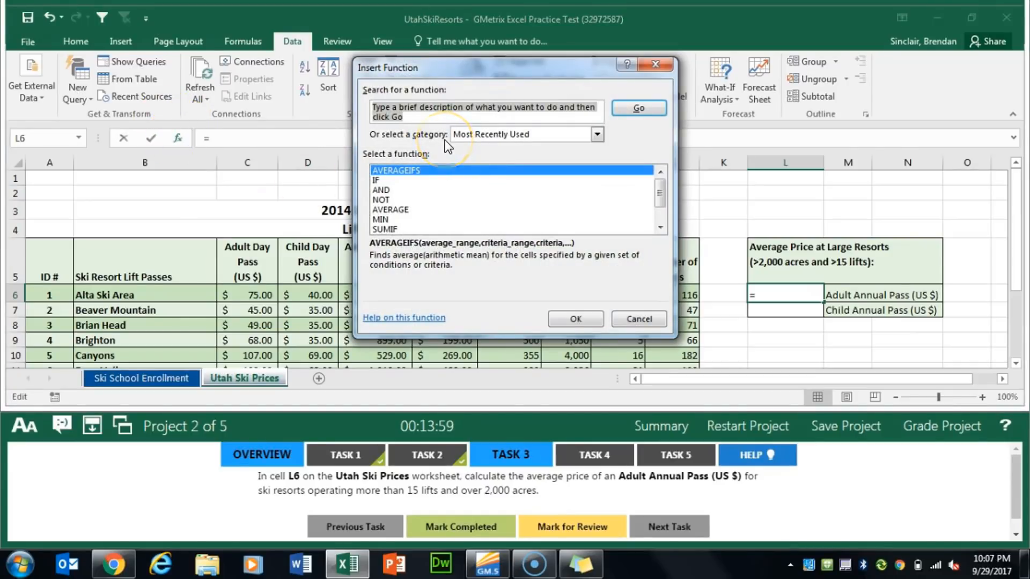
pyautogui.write('averageifs')
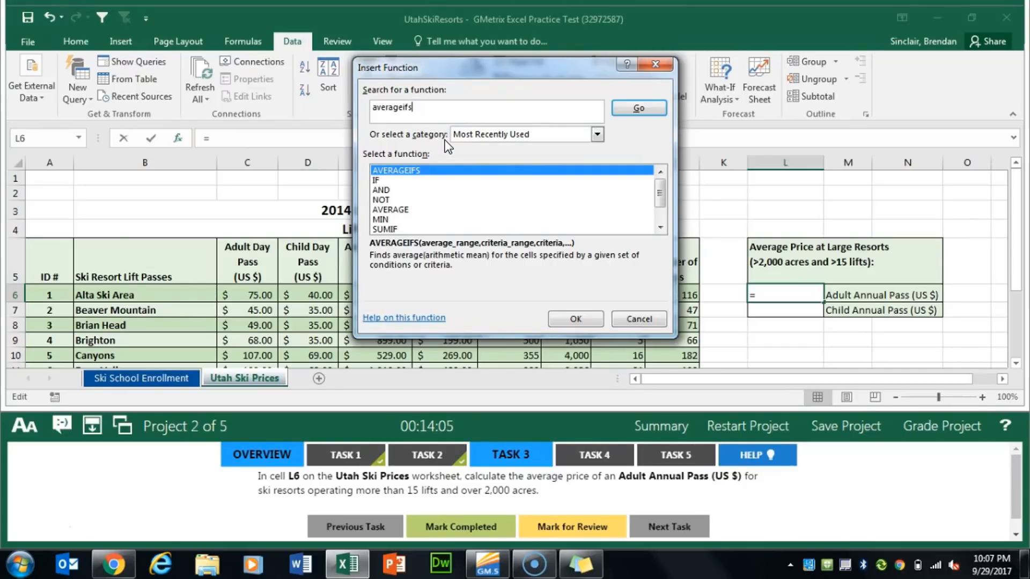
pyautogui.press('Return')
pyautogui.click(564, 318)
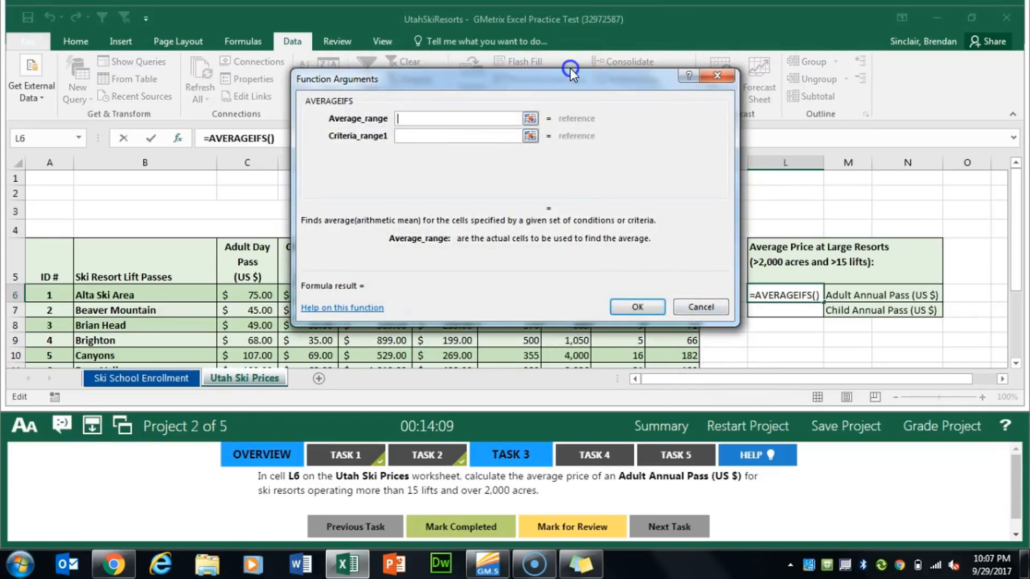
pyautogui.moveTo(570, 69); pyautogui.dragTo(808, 63)
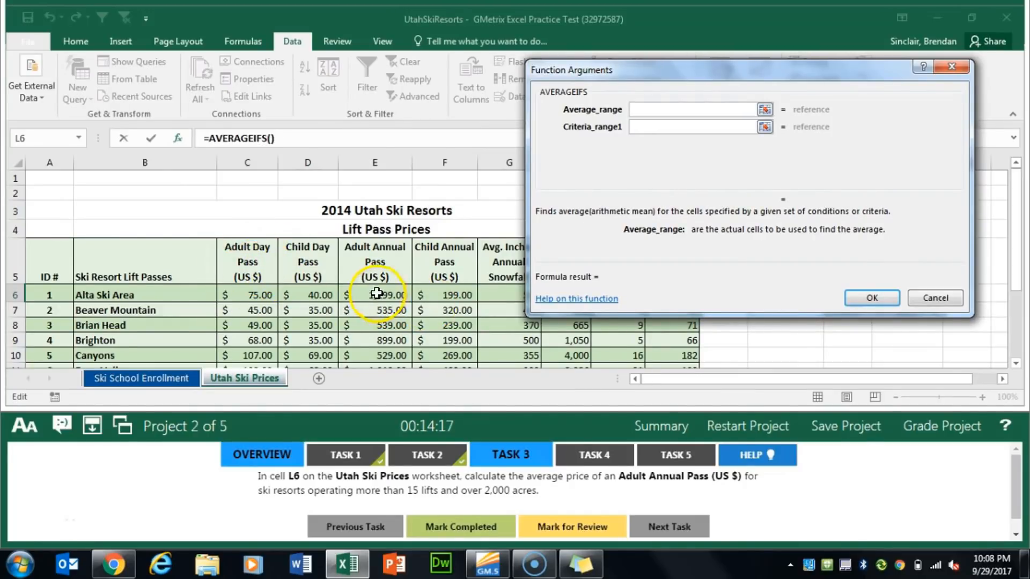
pyautogui.moveTo(375, 295); pyautogui.dragTo(391, 338)
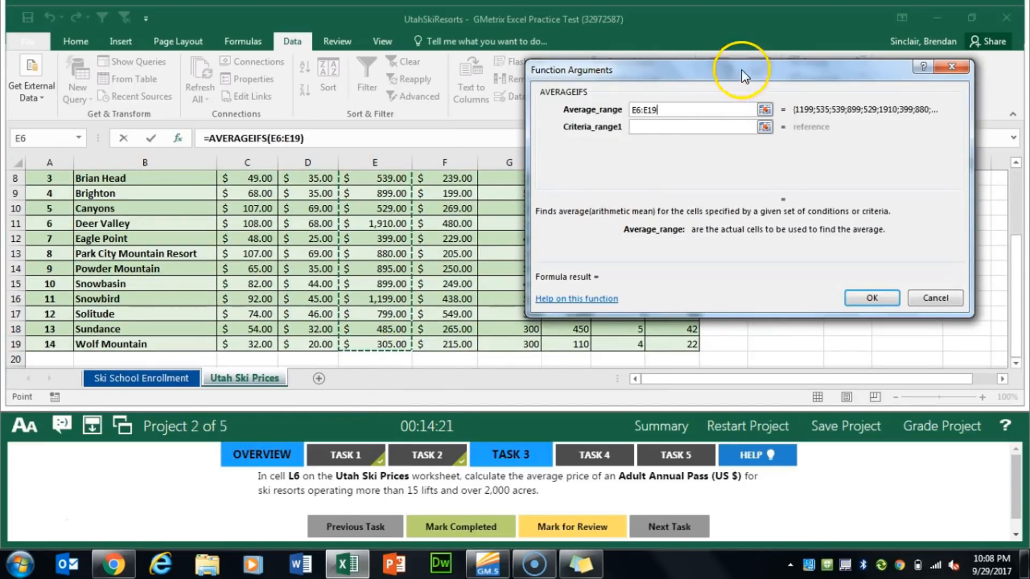
pyautogui.moveTo(741, 70); pyautogui.dragTo(485, 73)
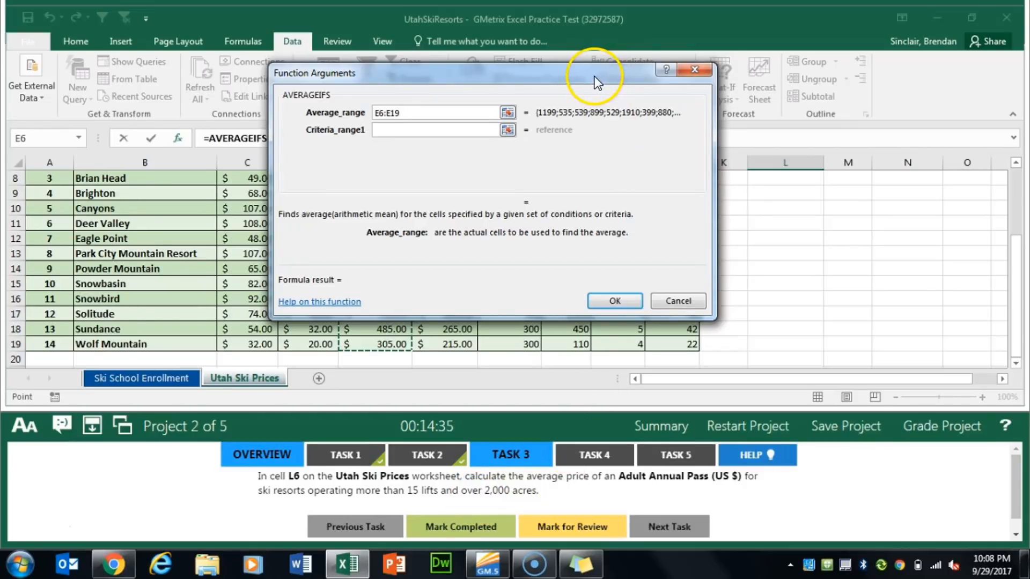
pyautogui.moveTo(594, 76); pyautogui.dragTo(401, 66)
pyautogui.scroll(3, 620, 312)
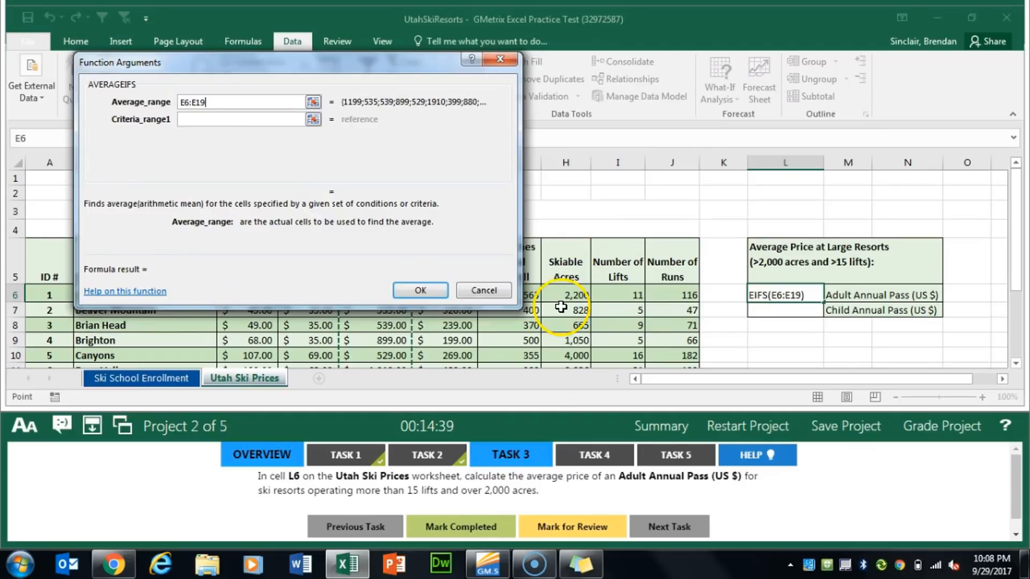
pyautogui.moveTo(565, 296); pyautogui.dragTo(578, 386)
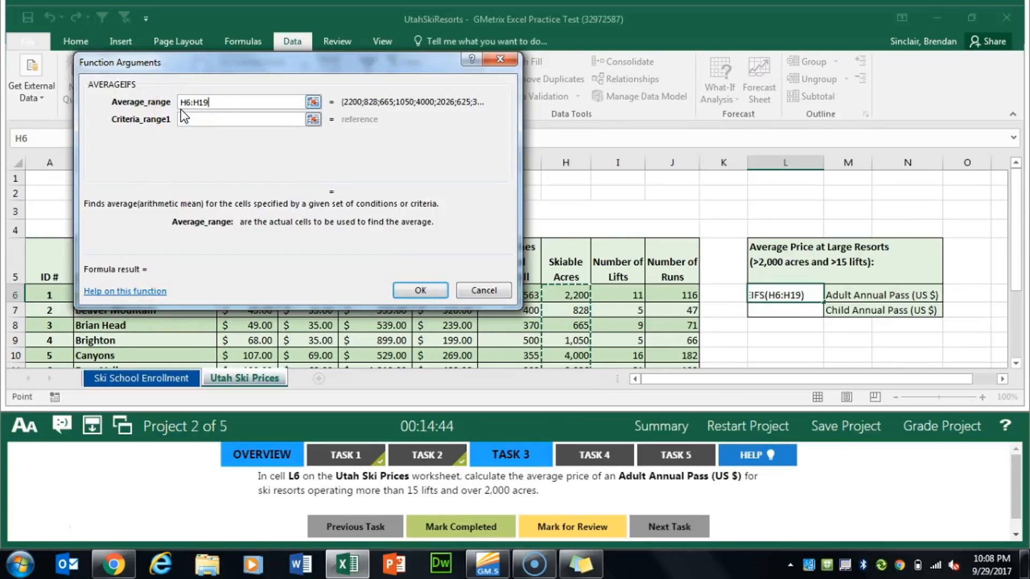
pyautogui.moveTo(232, 102); pyautogui.dragTo(177, 100)
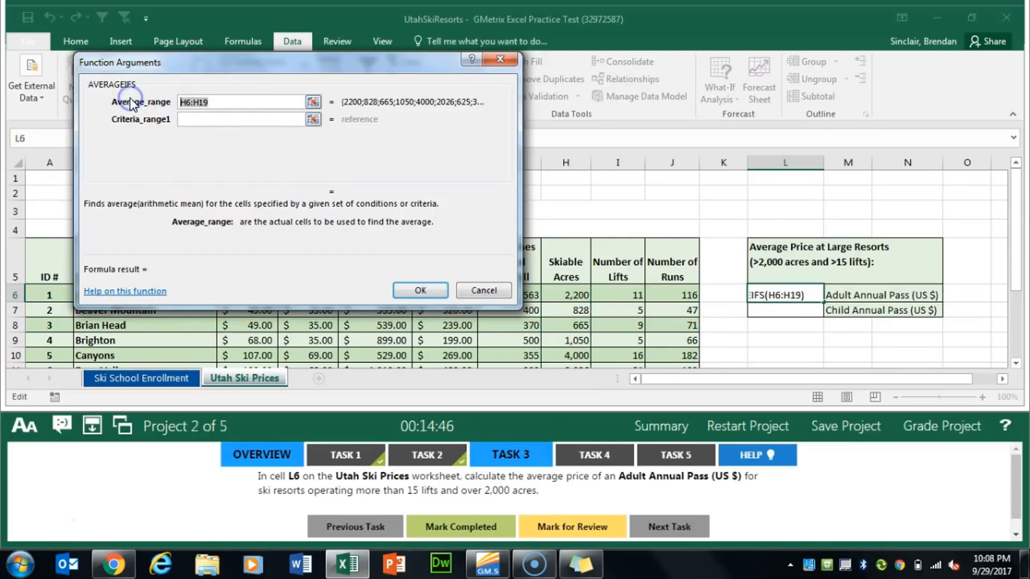
pyautogui.press('BackSpace')
# Set the AVERAGEIFS average range to E6:E19 and the first criterion to ">2000" on the skiable acres in H6:H19
pyautogui.moveTo(247, 75); pyautogui.dragTo(764, 86)
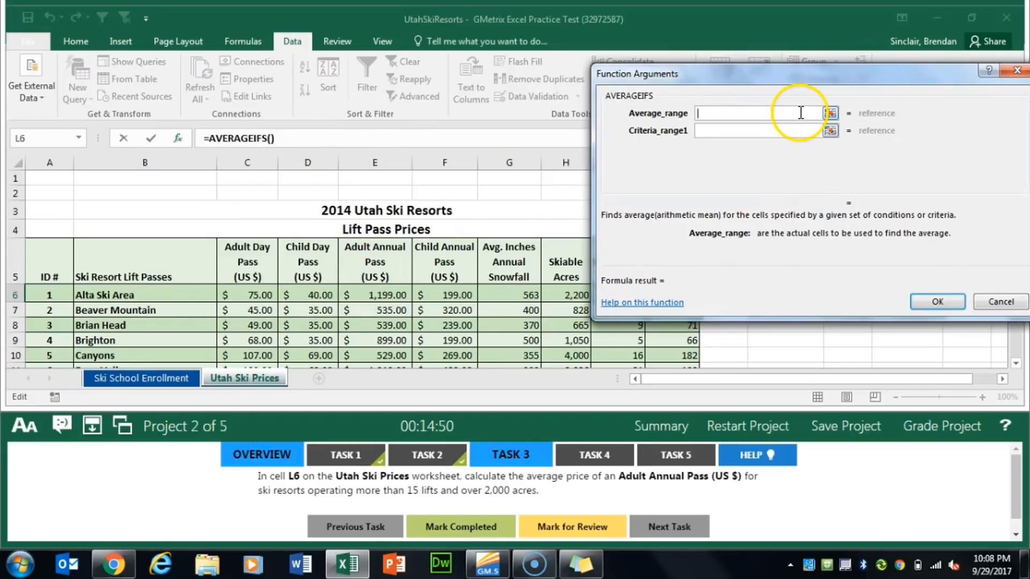
pyautogui.moveTo(396, 294); pyautogui.dragTo(407, 345)
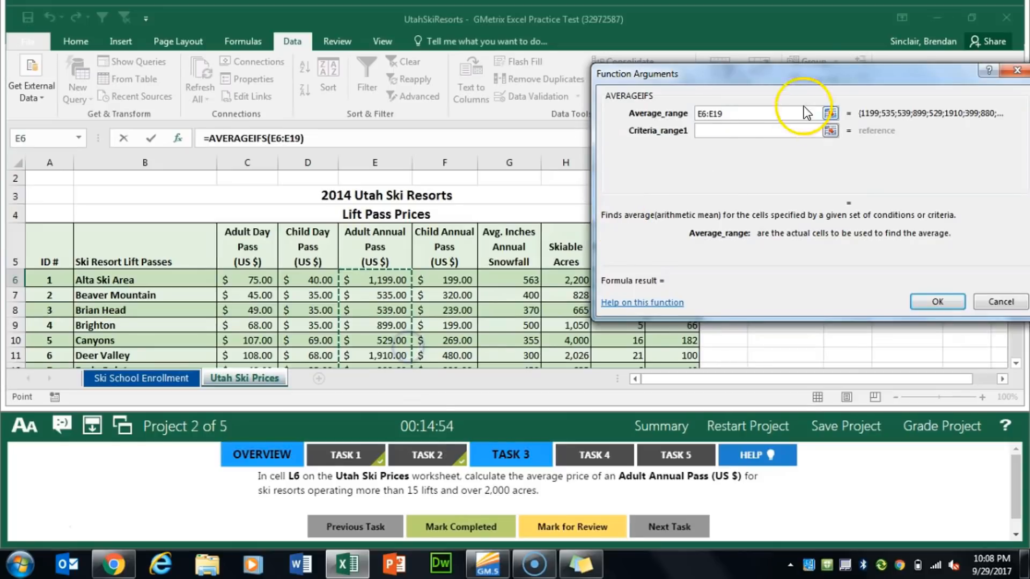
pyautogui.click(751, 132)
pyautogui.moveTo(704, 88); pyautogui.dragTo(759, 67)
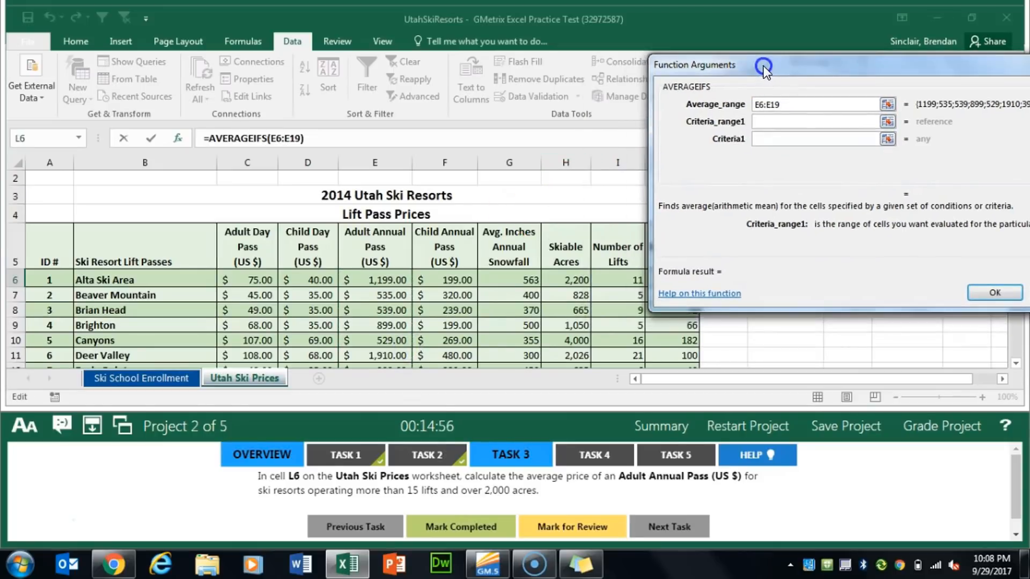
pyautogui.moveTo(569, 280)
pyautogui.mouseDown()
pyautogui.moveTo(573, 453)
pyautogui.moveTo(575, 271)
pyautogui.mouseUp()
pyautogui.moveTo(787, 67); pyautogui.dragTo(721, 73)
pyautogui.click(699, 145)
pyautogui.write('>2000')
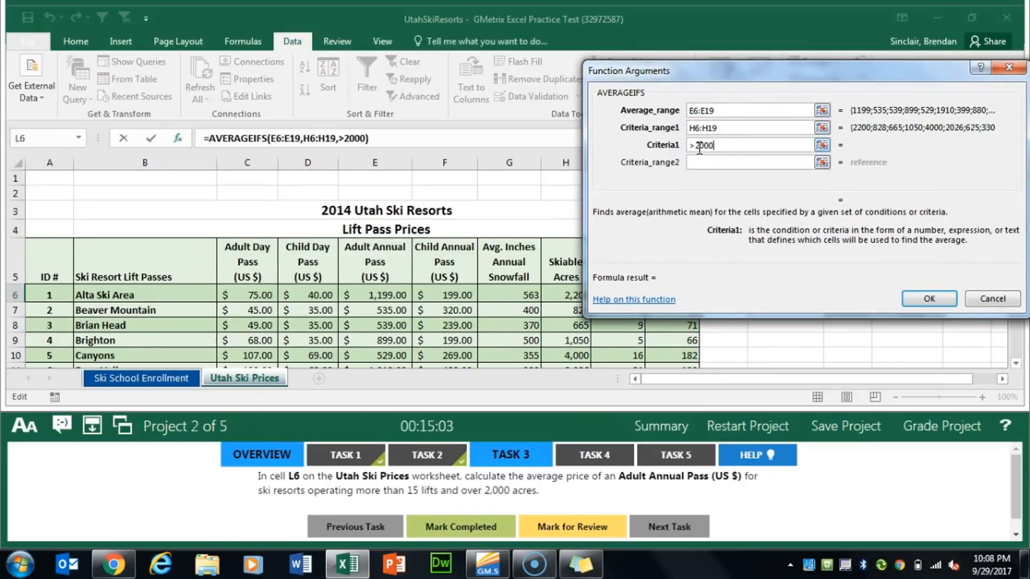
pyautogui.press('Tab')
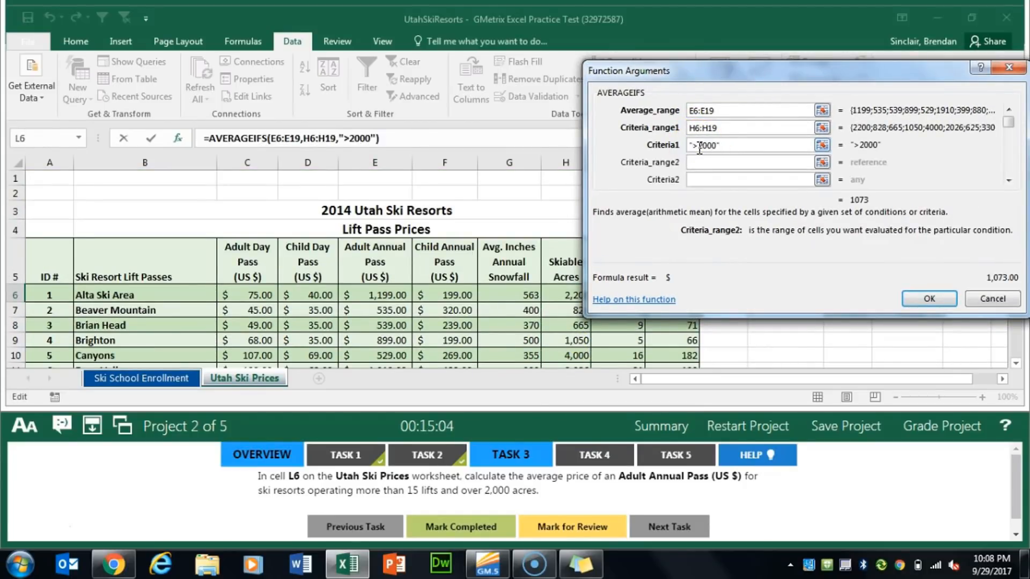
# Complete the formula with a second criterion of ">15" on the number of lifts in I6:I19, and mark Task 3 completed
pyautogui.moveTo(784, 76); pyautogui.dragTo(179, 70)
pyautogui.moveTo(617, 292); pyautogui.dragTo(617, 356)
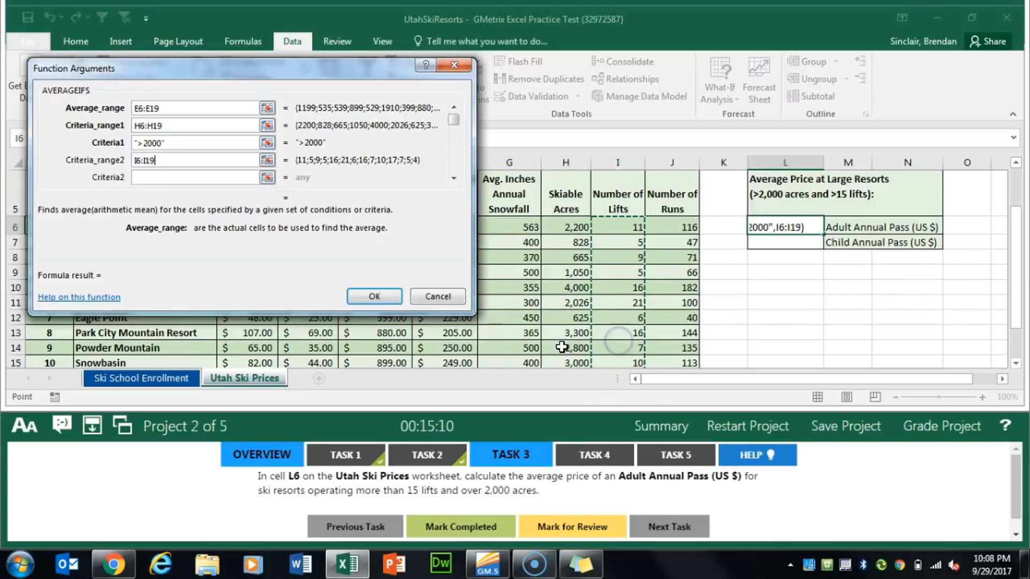
pyautogui.click(185, 177)
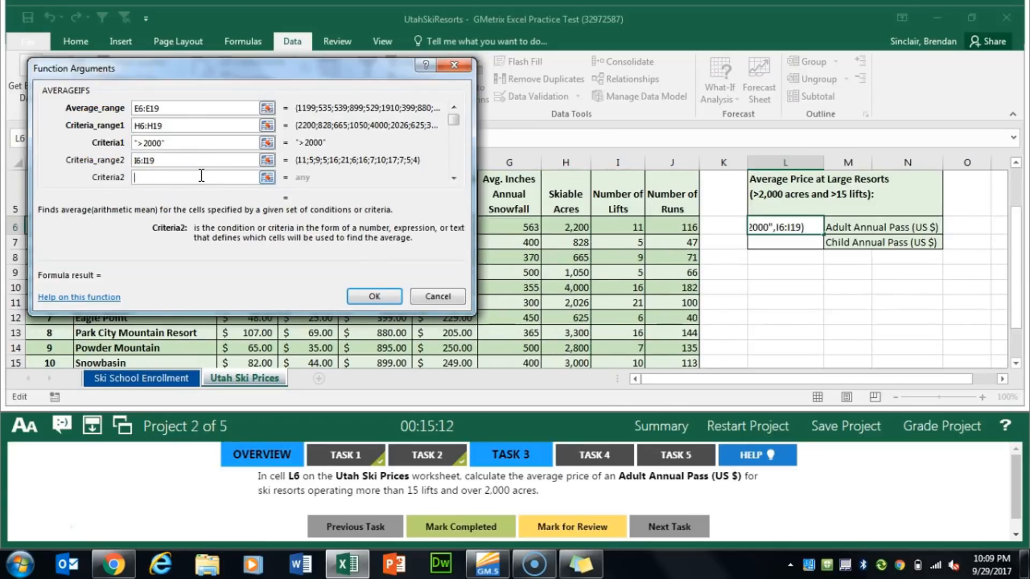
pyautogui.write('>15')
pyautogui.press('Return')
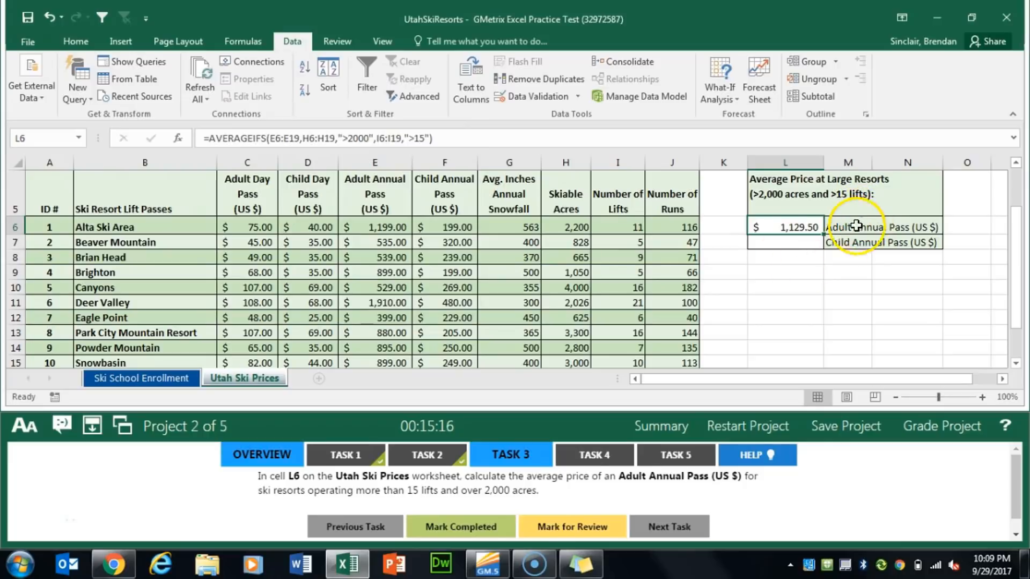
pyautogui.click(496, 537)
# For Task 4, name the cell range J6:J19 SkiRuns and mark the task completed
pyautogui.click(594, 455)
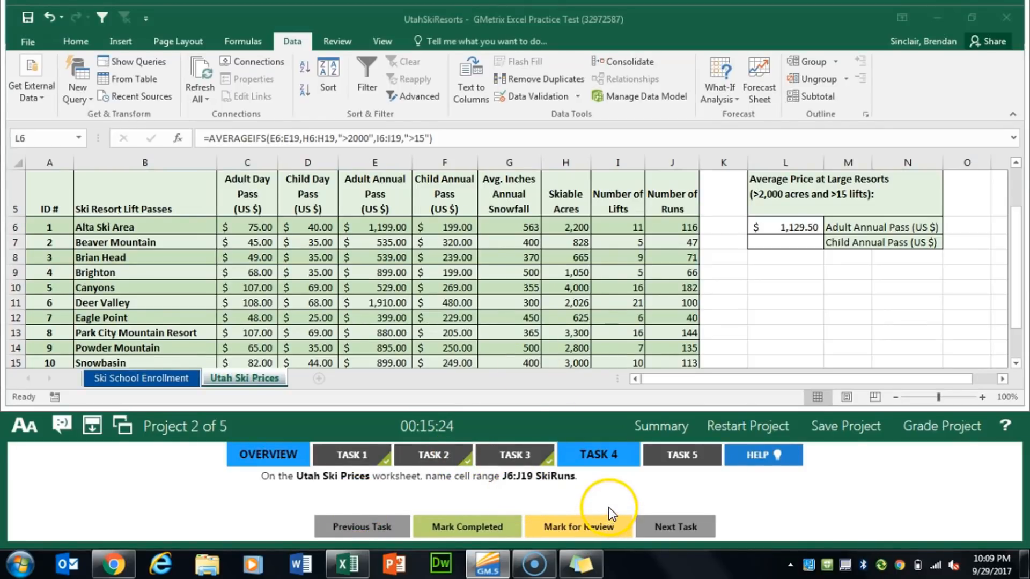
pyautogui.click(677, 226)
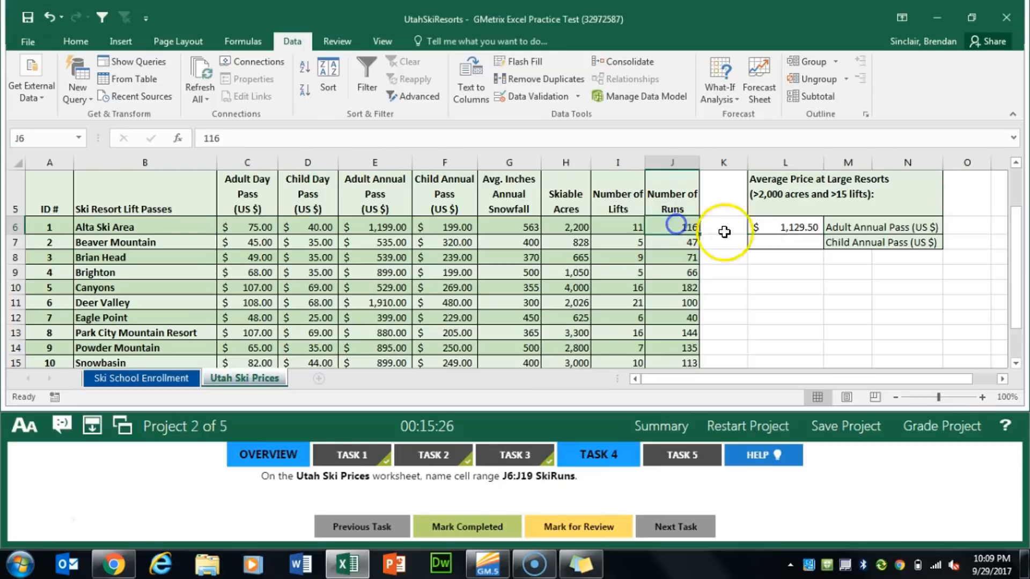
pyautogui.hotkey('ctrl', 'shift', 'Down')
pyautogui.hotkey('ctrl', 'shift', 'Down')
pyautogui.hotkey('ctrl', 'shift', 'Up')
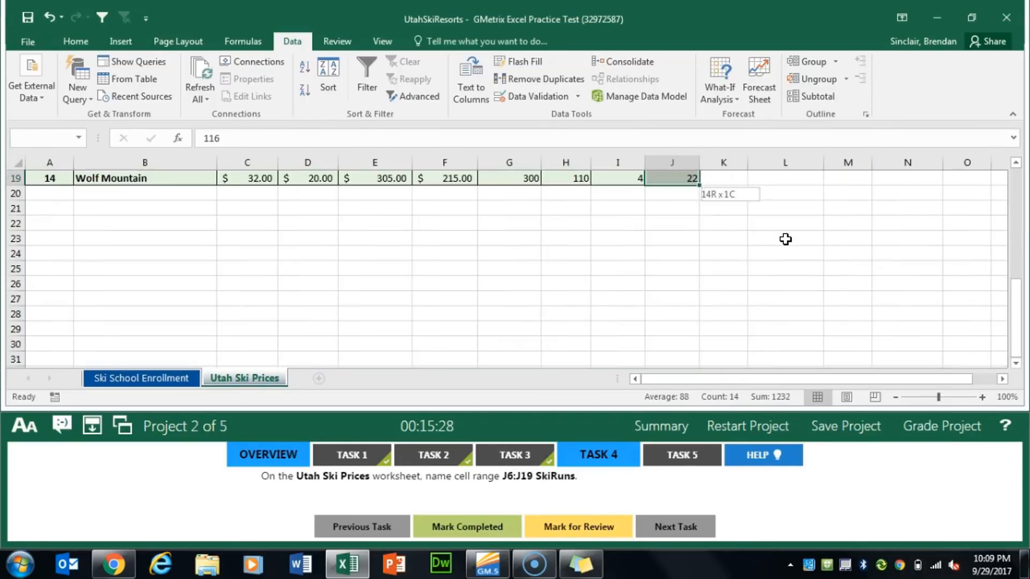
pyautogui.scroll(6, 554, 253)
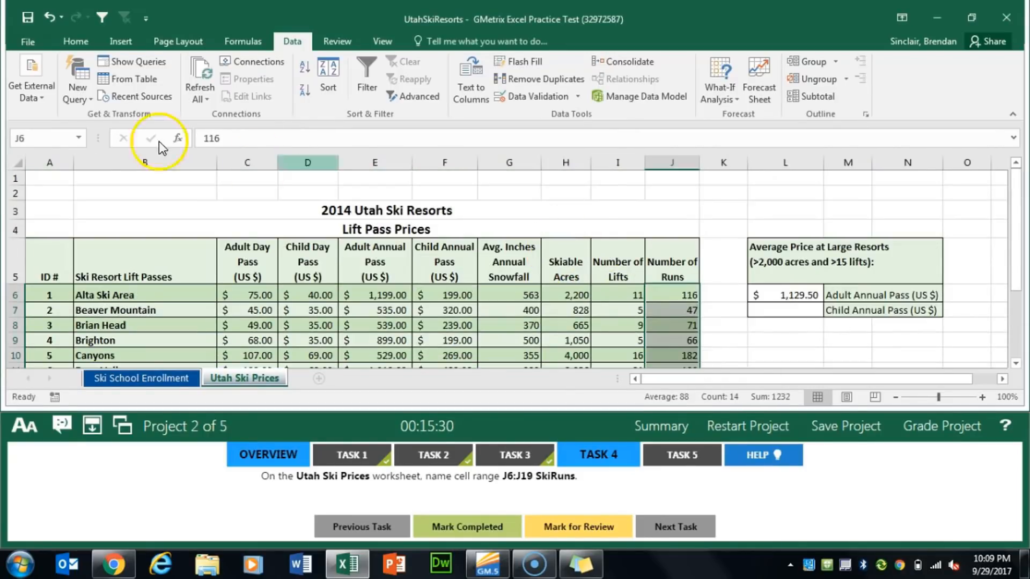
pyautogui.click(48, 132)
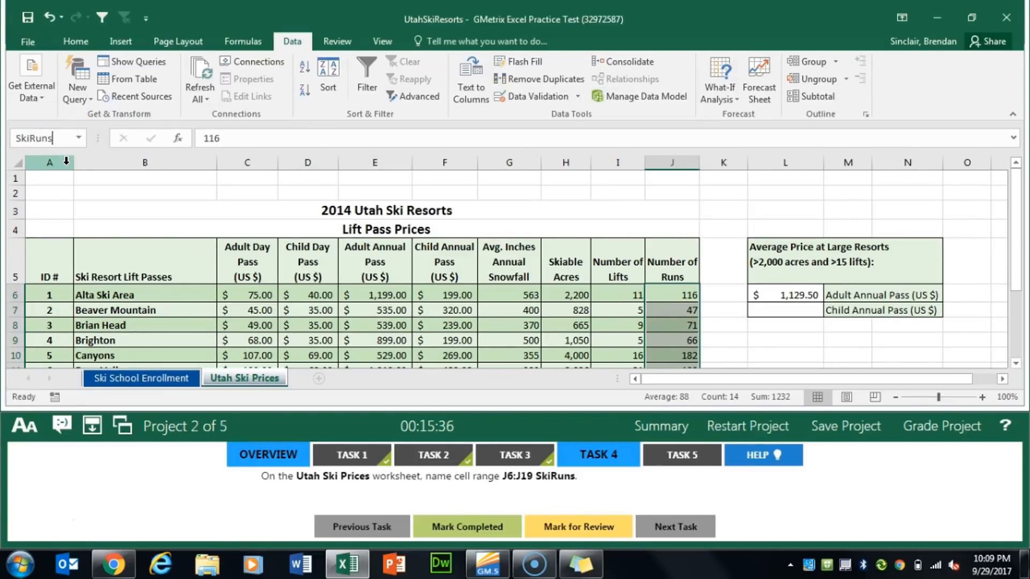
pyautogui.press('Return')
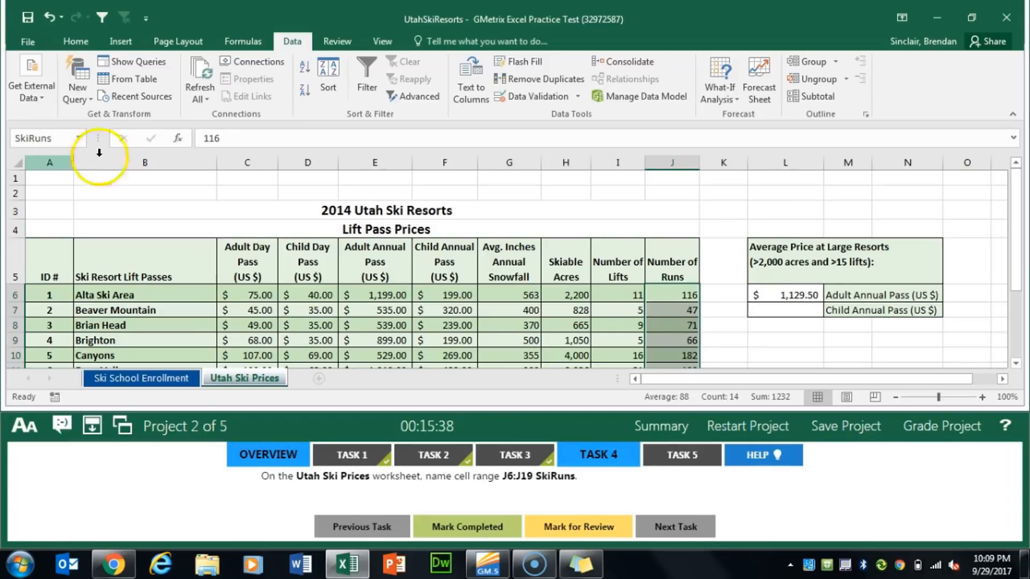
pyautogui.click(473, 524)
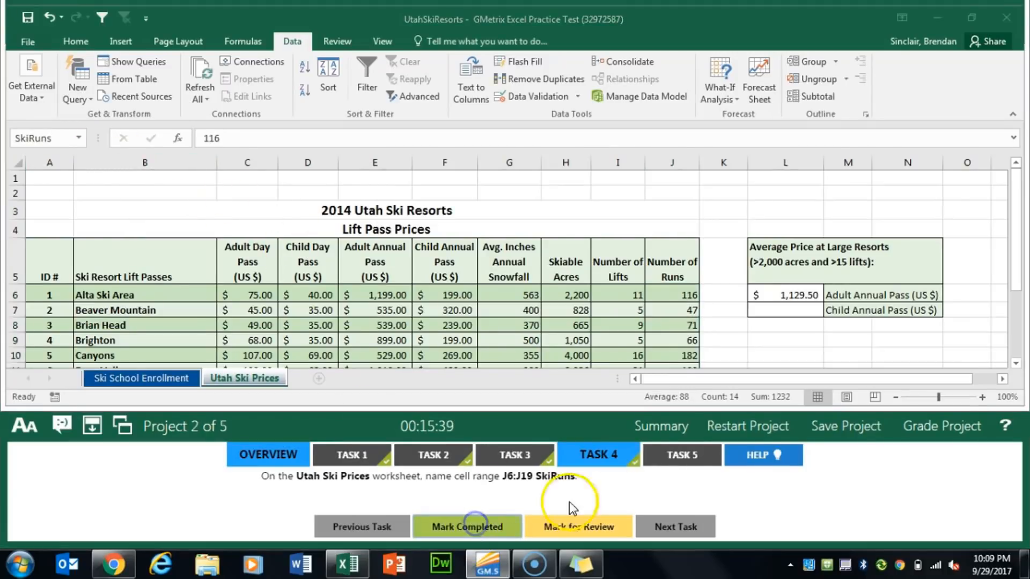
# For Task 5, select the resort names B5:B19 together with the Adult and Child Annual Pass columns E5:F19, headers included
pyautogui.click(682, 455)
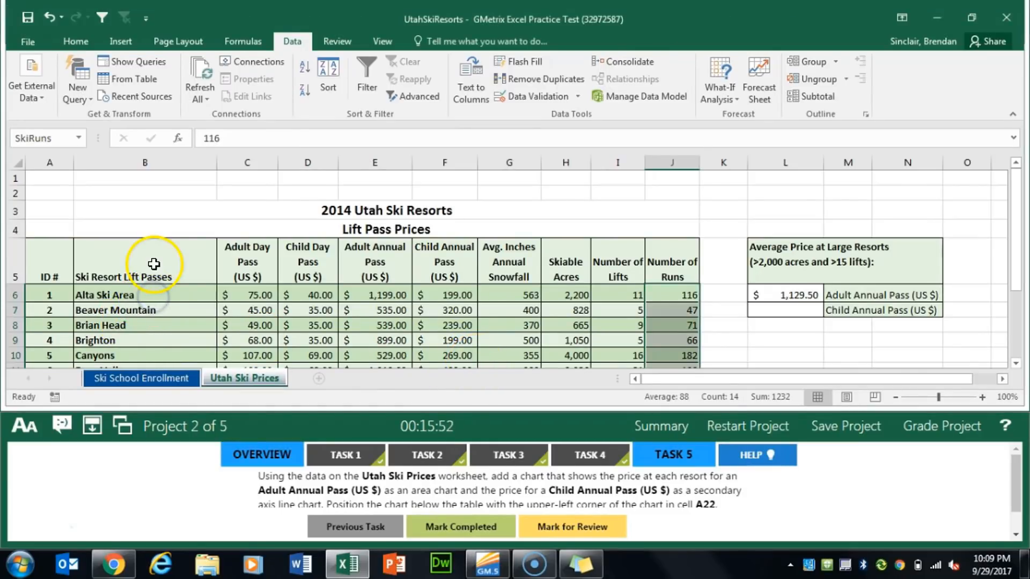
pyautogui.moveTo(150, 263); pyautogui.dragTo(154, 324)
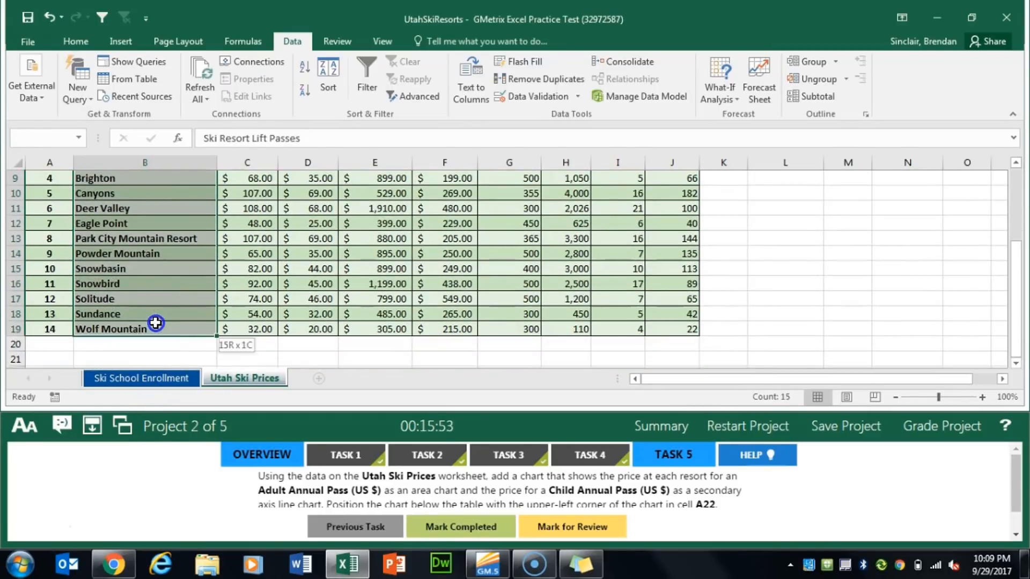
pyautogui.scroll(3, 156, 327)
pyautogui.scroll(-2, 156, 327)
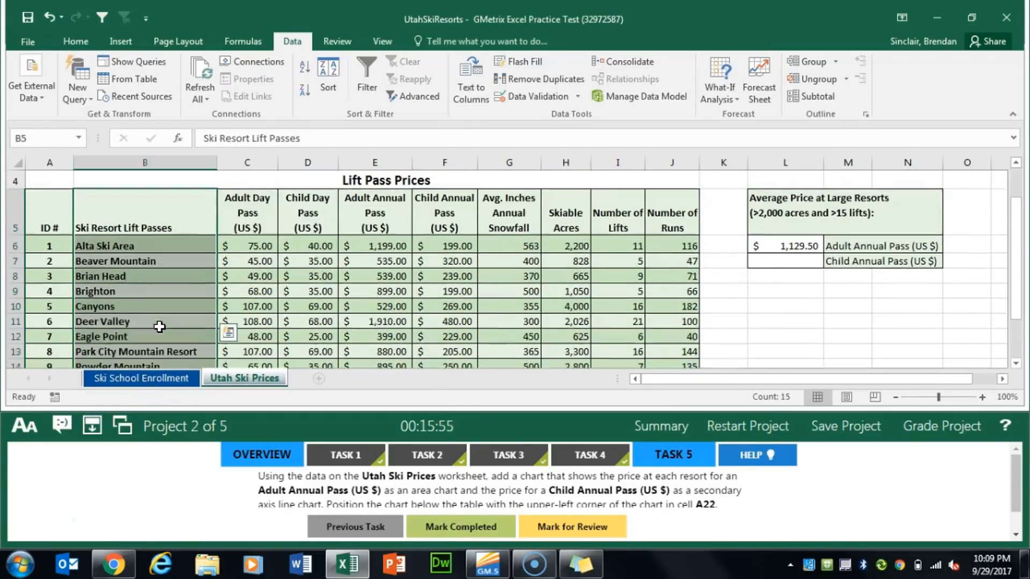
pyautogui.scroll(2, 207, 301)
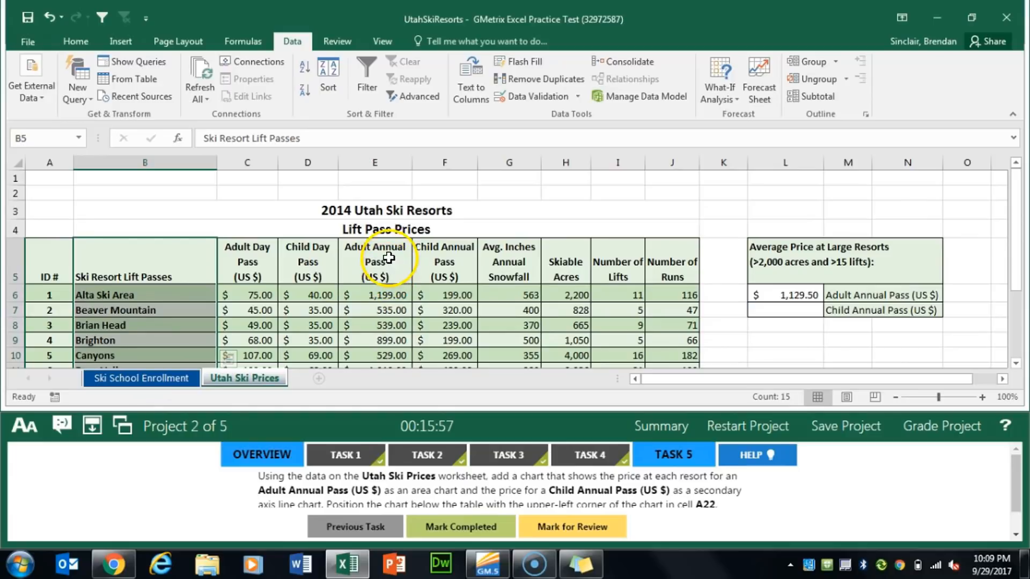
pyautogui.moveTo(389, 257); pyautogui.dragTo(386, 338)
pyautogui.scroll(3, 386, 334)
pyautogui.moveTo(460, 259); pyautogui.dragTo(455, 337)
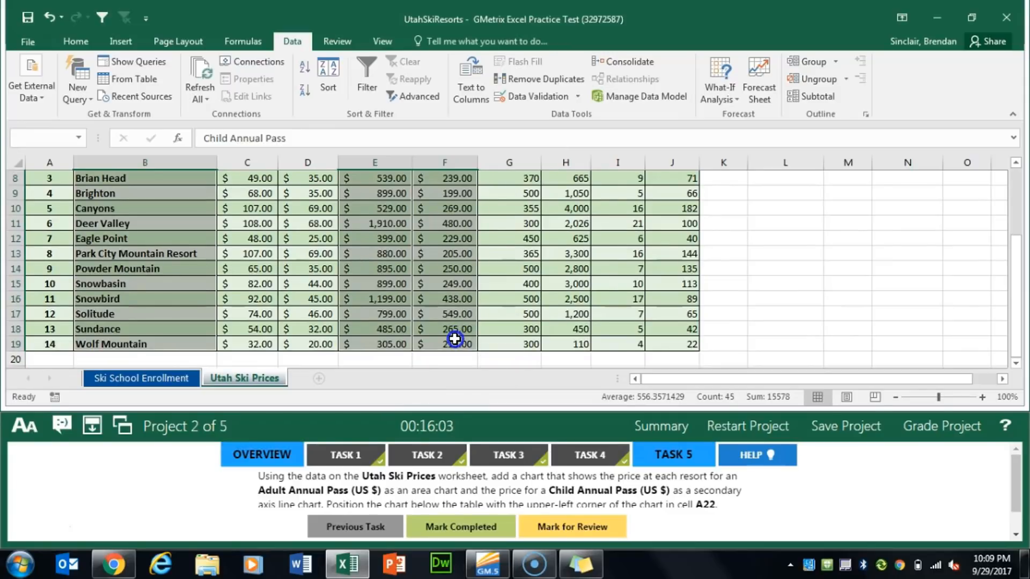
pyautogui.scroll(3, 440, 324)
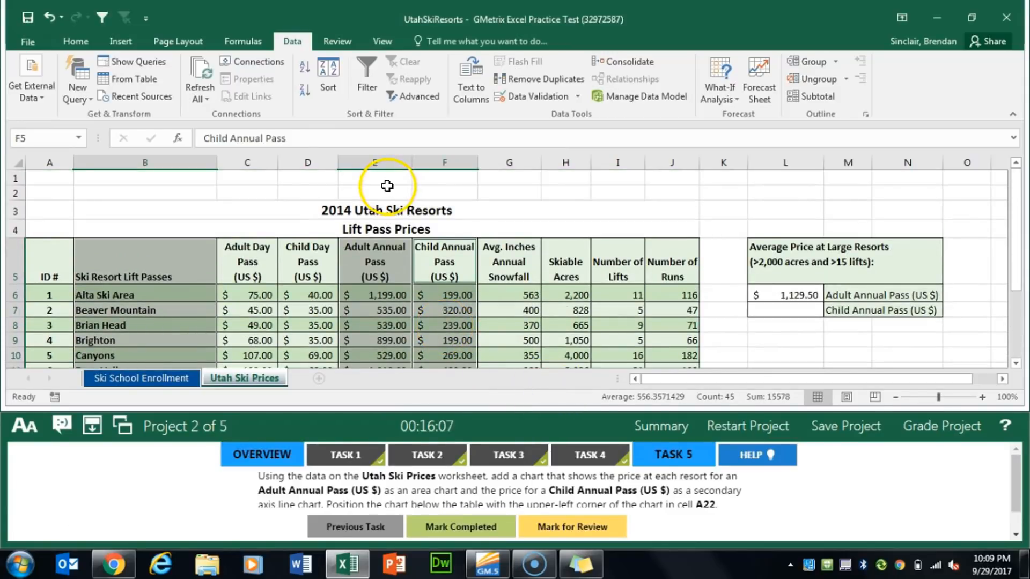
# Start a custom combination chart from the selected resort names and annual pass prices
pyautogui.click(131, 47)
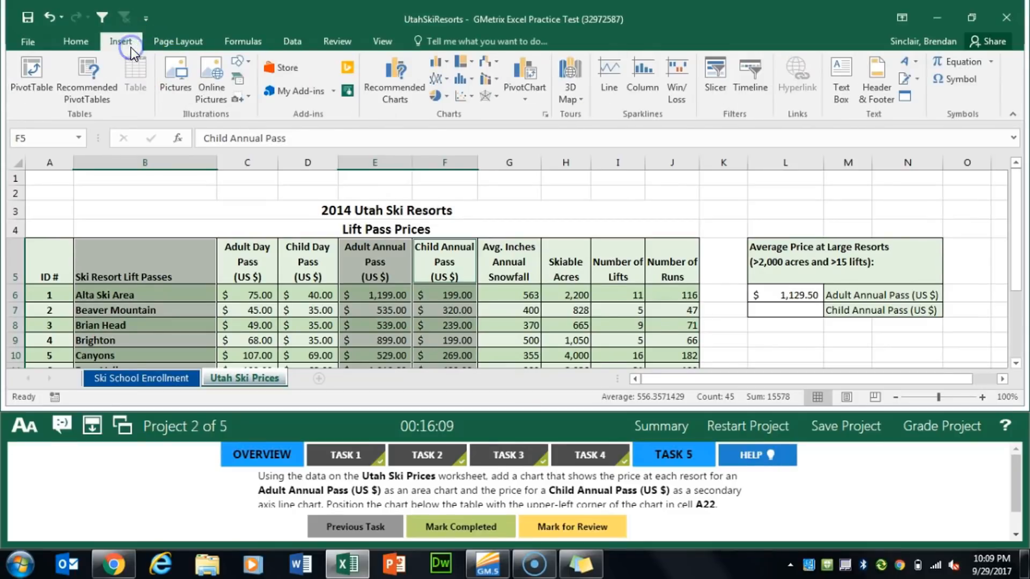
pyautogui.click(413, 102)
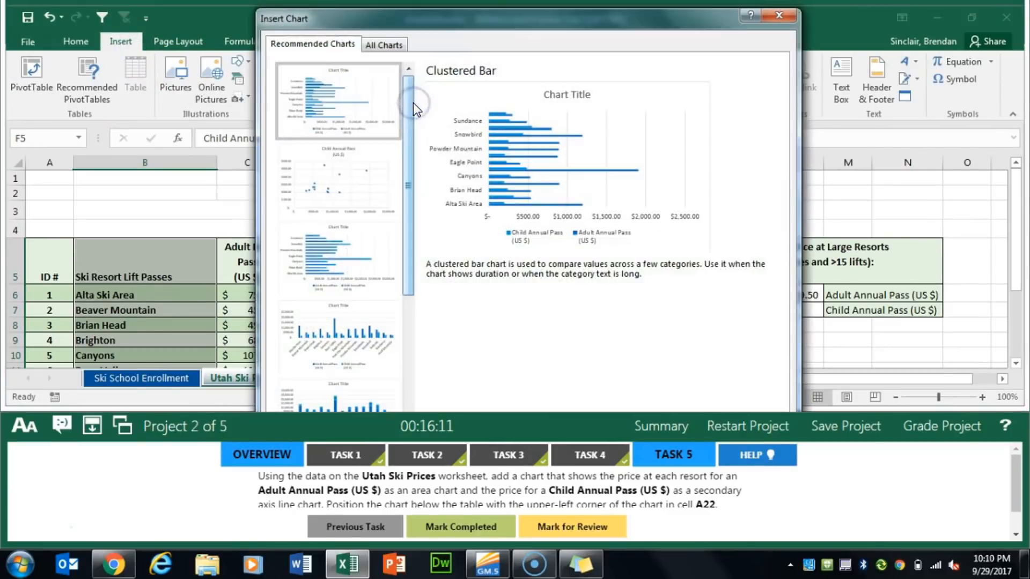
pyautogui.click(398, 45)
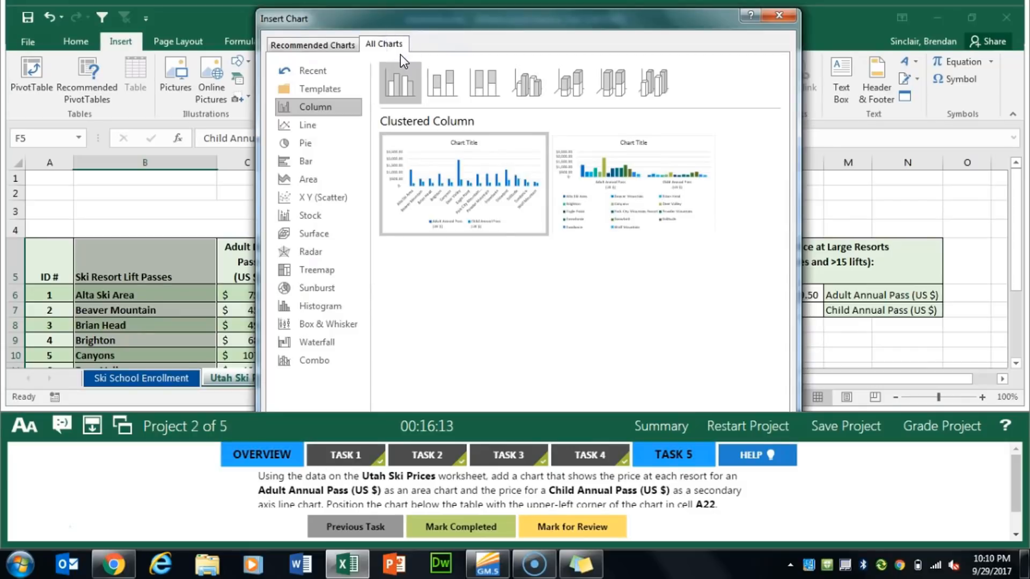
pyautogui.click(336, 364)
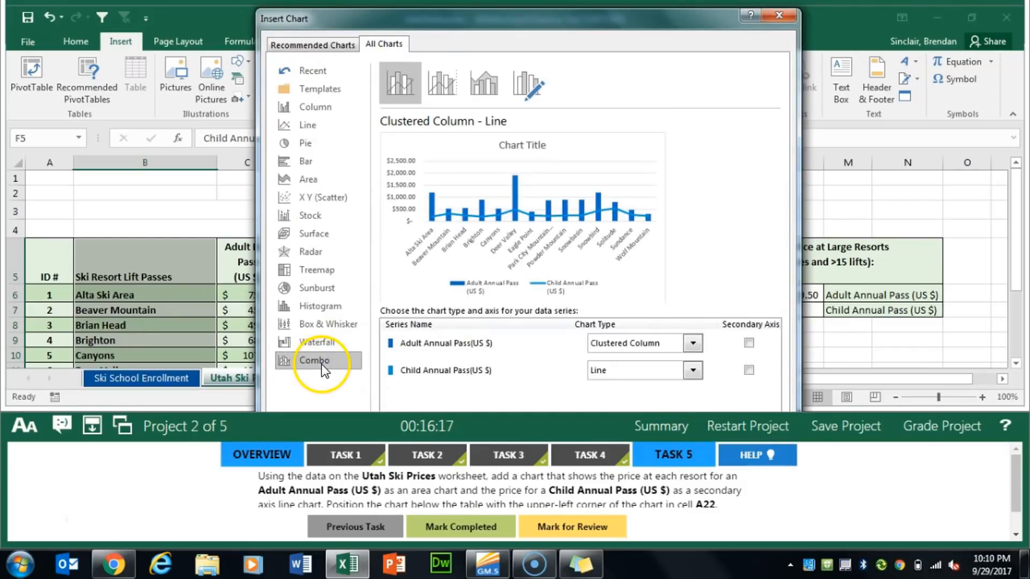
pyautogui.click(526, 85)
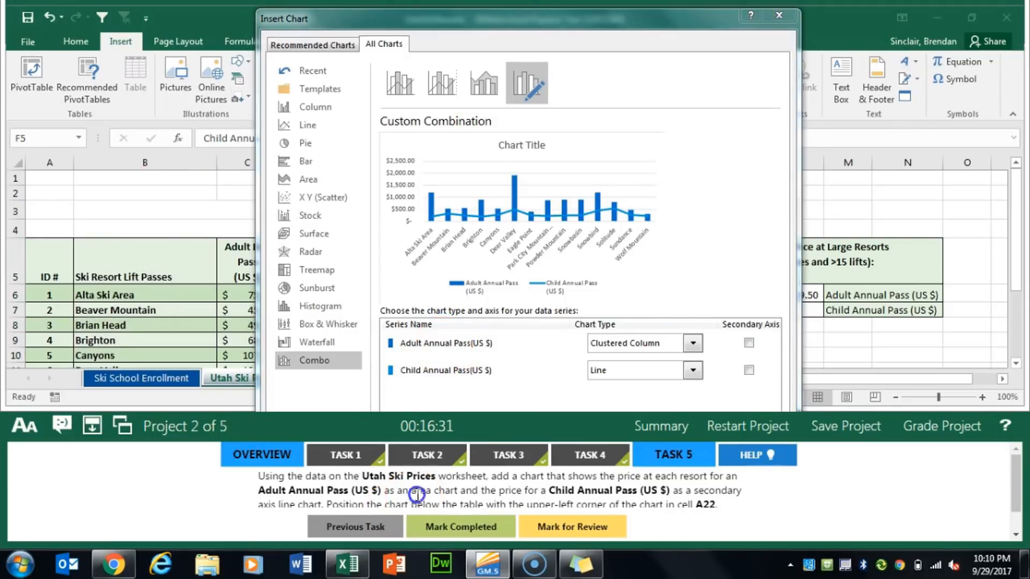
# Set Adult Annual Pass to Area, put the Child Annual Pass line on the secondary axis, and insert the combo chart
pyautogui.moveTo(412, 490); pyautogui.dragTo(457, 492)
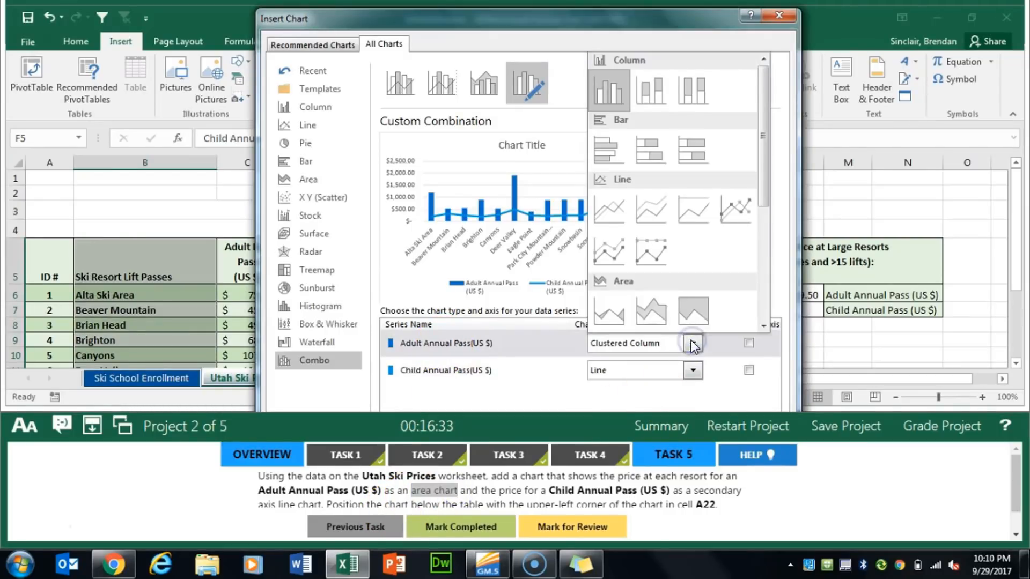
pyautogui.click(615, 305)
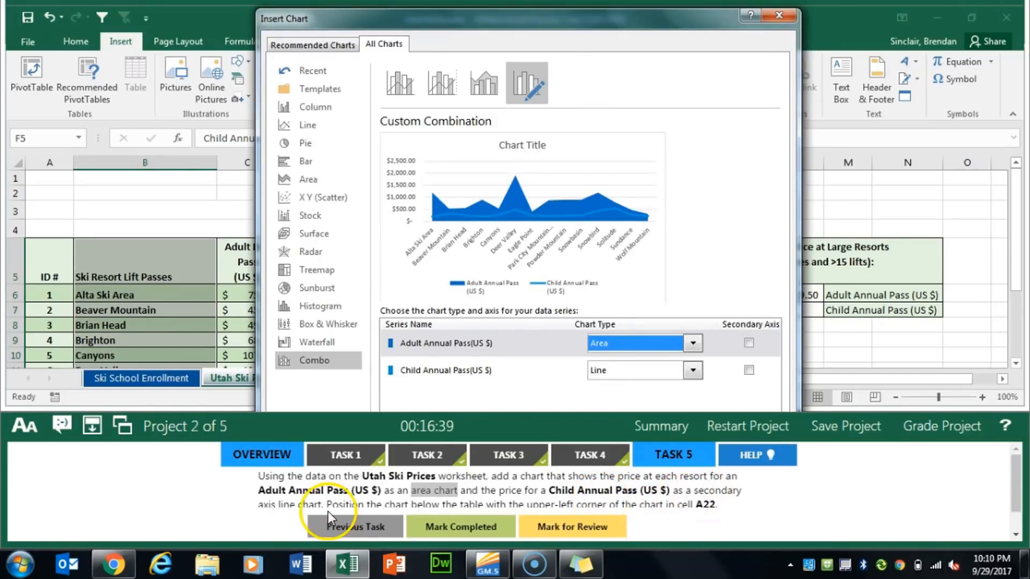
pyautogui.moveTo(280, 505); pyautogui.dragTo(320, 503)
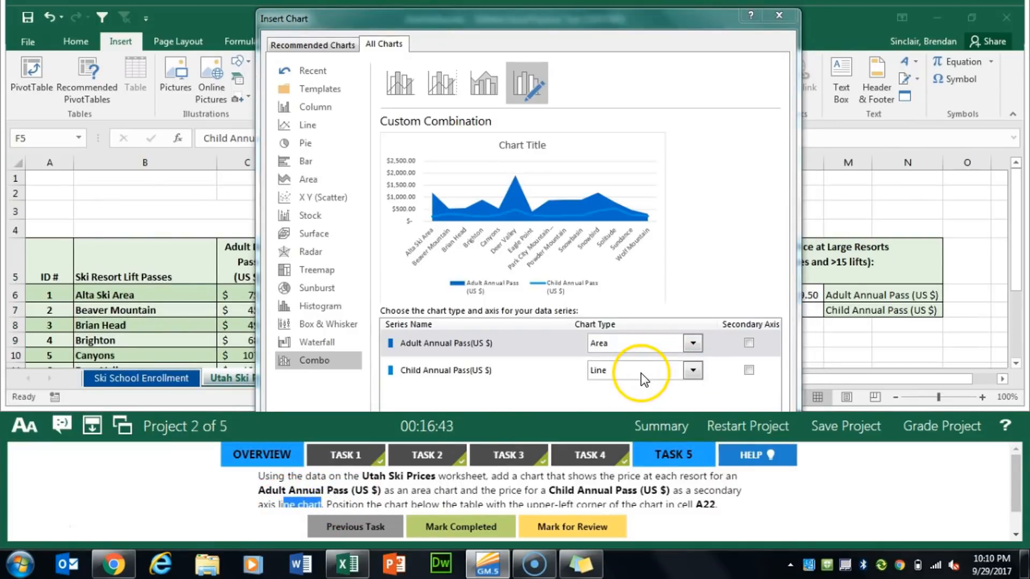
pyautogui.click(750, 371)
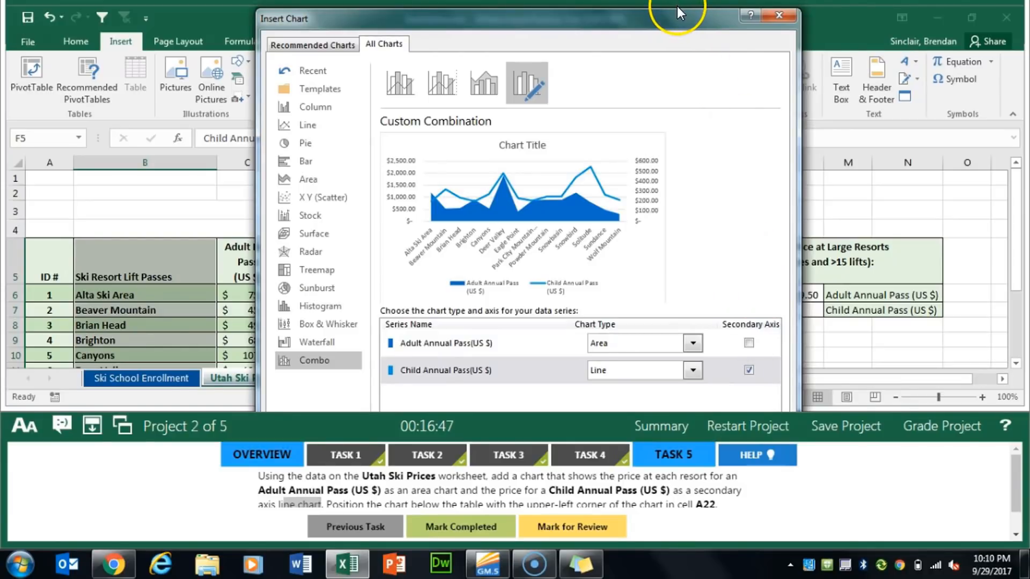
pyautogui.moveTo(677, 10)
pyautogui.mouseDown()
pyautogui.moveTo(677, 59)
pyautogui.moveTo(674, 23)
pyautogui.mouseUp()
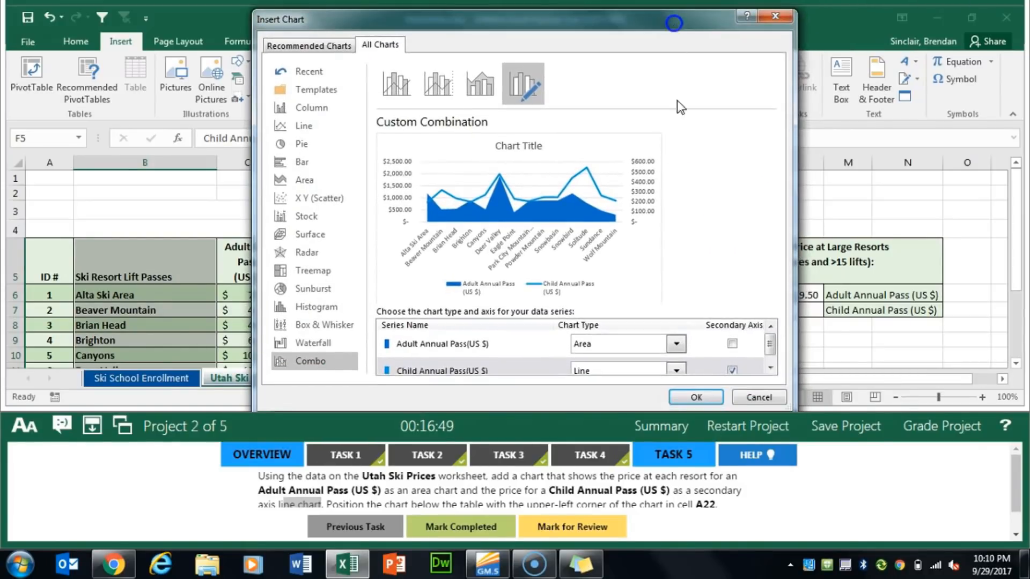
pyautogui.click(692, 397)
# Position the chart below the table with its upper-left corner in cell A22, and mark Task 5 completed
pyautogui.click(475, 529)
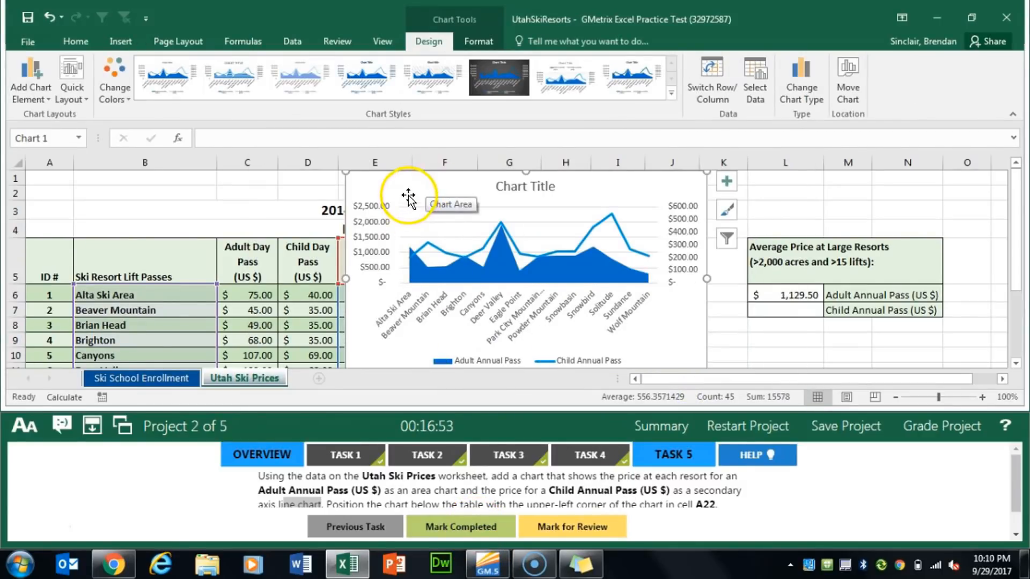
pyautogui.moveTo(408, 199); pyautogui.dragTo(89, 331)
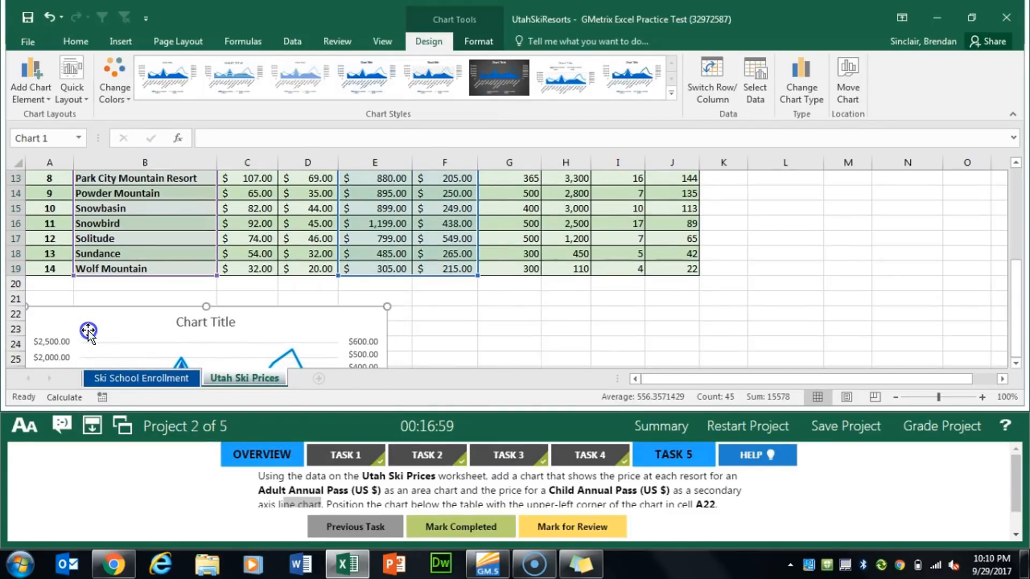
pyautogui.click(465, 537)
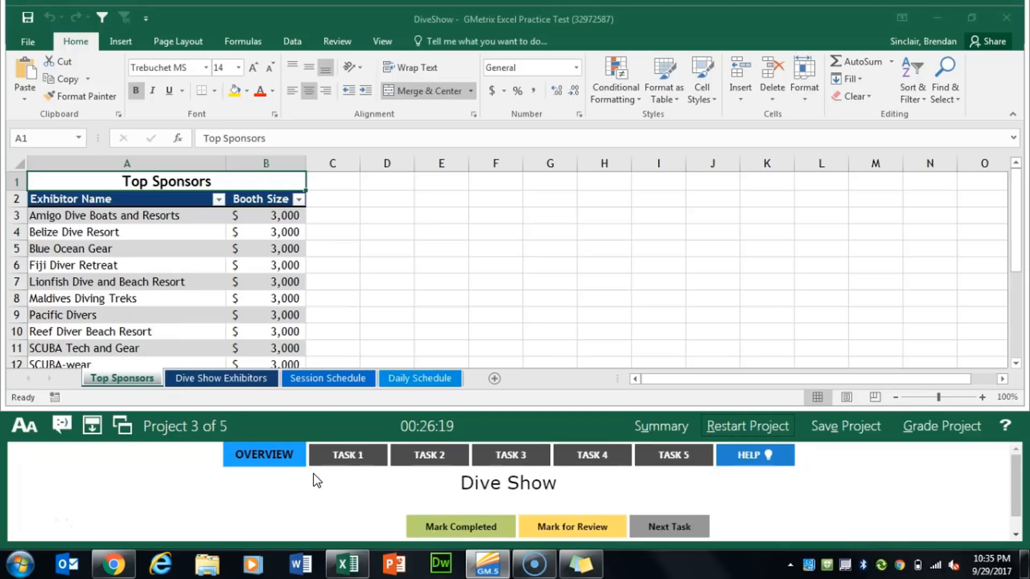
# For Project 3 Task 1, start a new user-editable range titled Sponsors for cells A3:B13 on the Top Sponsors worksheet
pyautogui.click(346, 463)
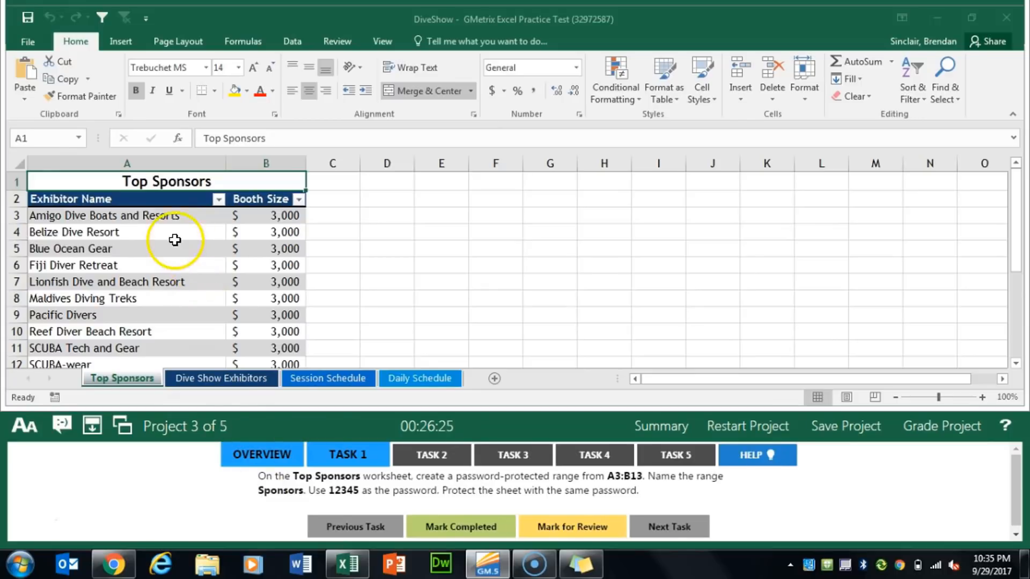
pyautogui.click(109, 217)
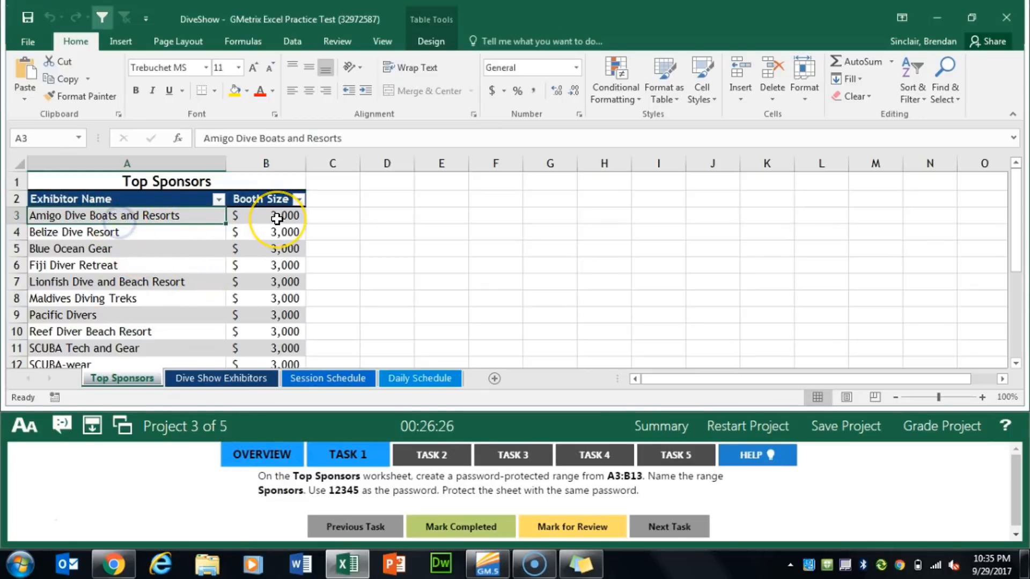
pyautogui.hotkey('ctrl', 'shift', 'Right')
pyautogui.hotkey('ctrl', 'shift', 'Down')
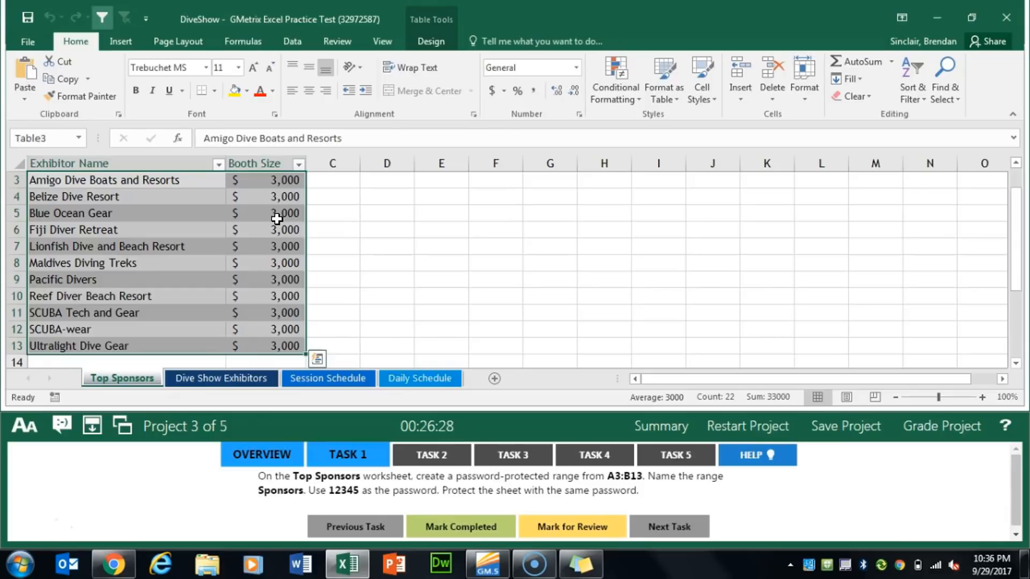
pyautogui.click(331, 44)
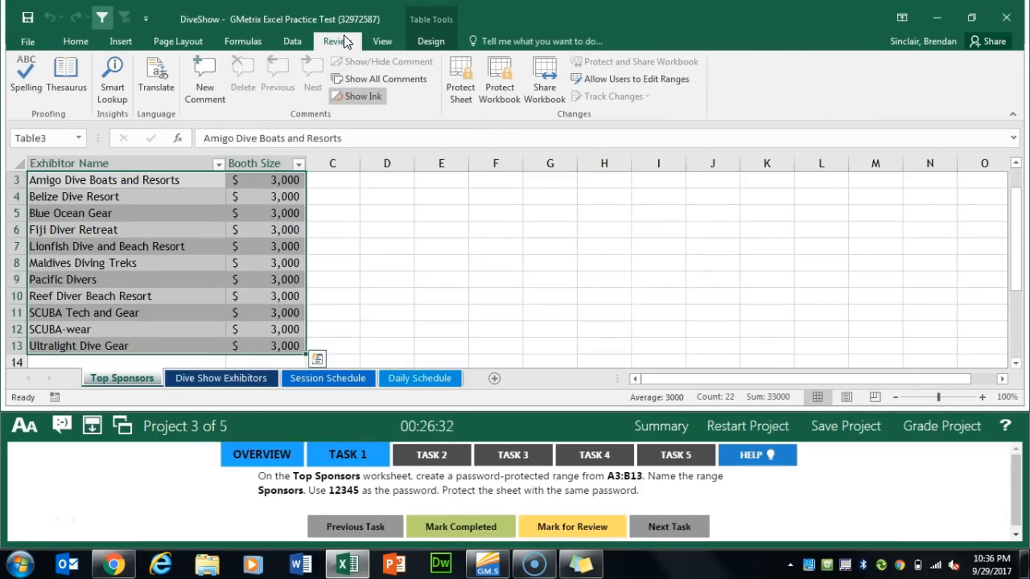
pyautogui.click(630, 76)
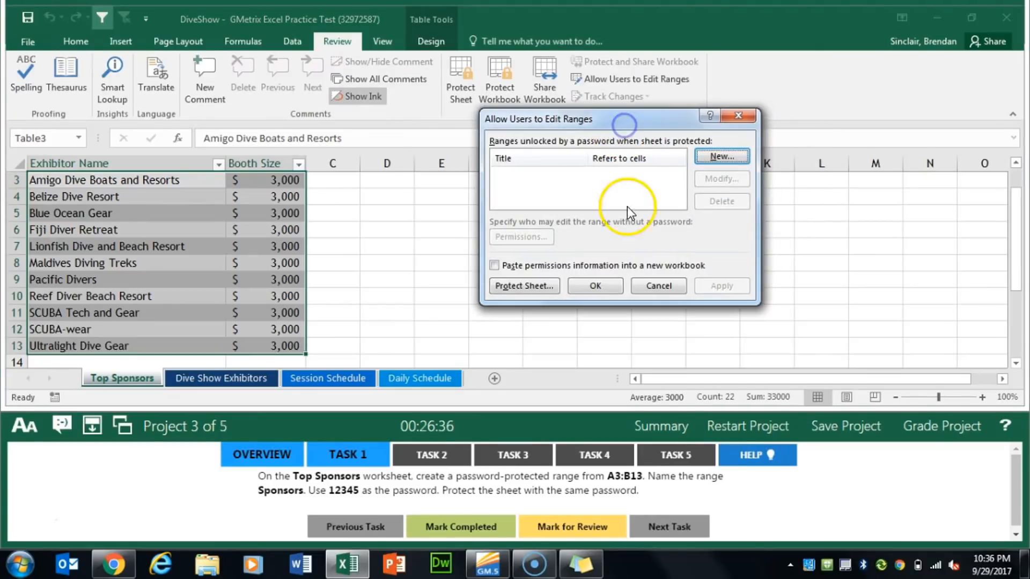
pyautogui.click(720, 156)
pyautogui.click(626, 178)
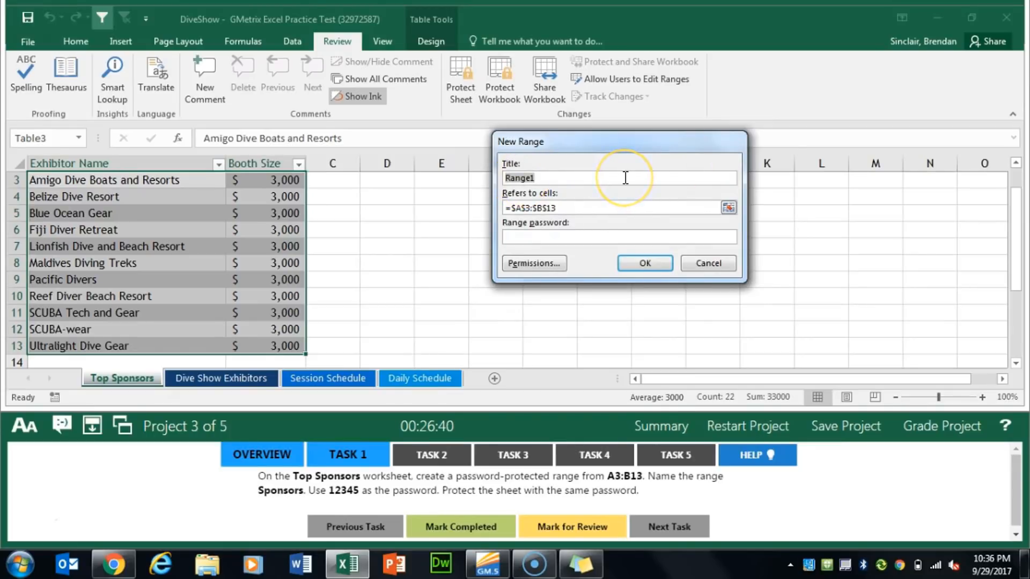
pyautogui.write('Sponsors')
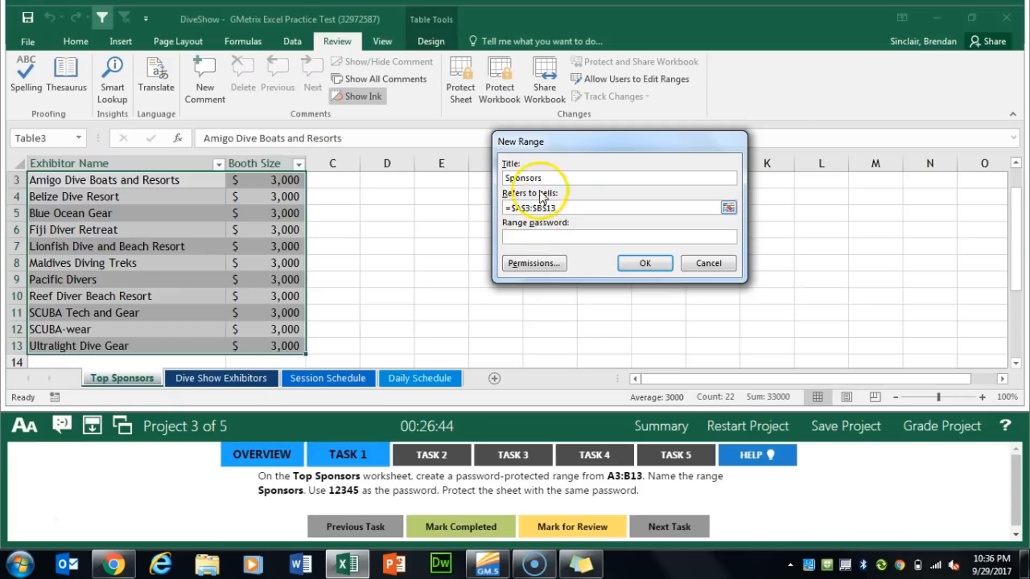
# Enter and confirm the range password for the Sponsors range, apply the range, and mark Task 1 completed
pyautogui.click(536, 236)
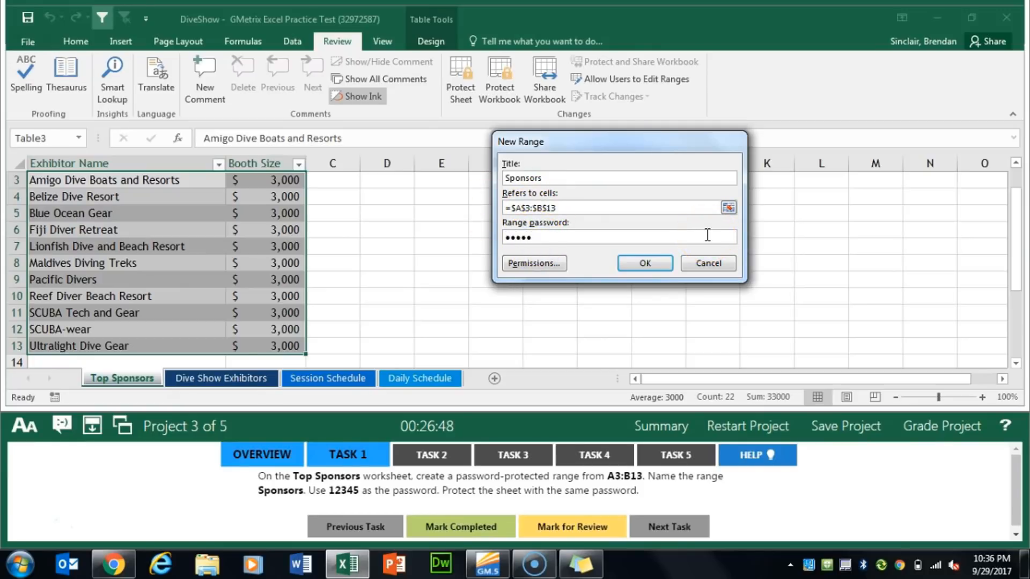
pyautogui.click(659, 263)
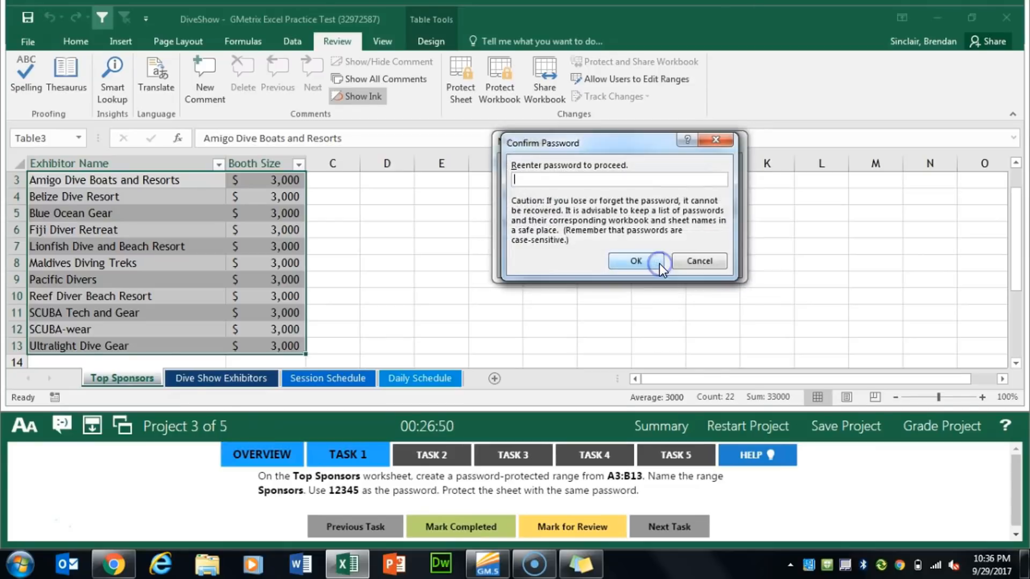
pyautogui.write('12345')
pyautogui.click(659, 263)
pyautogui.click(743, 286)
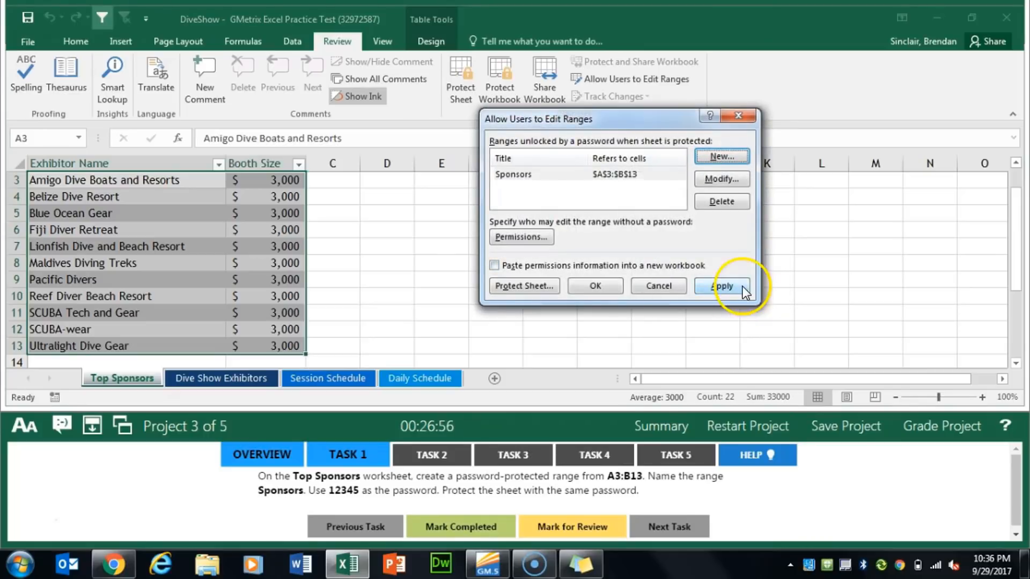
pyautogui.click(593, 286)
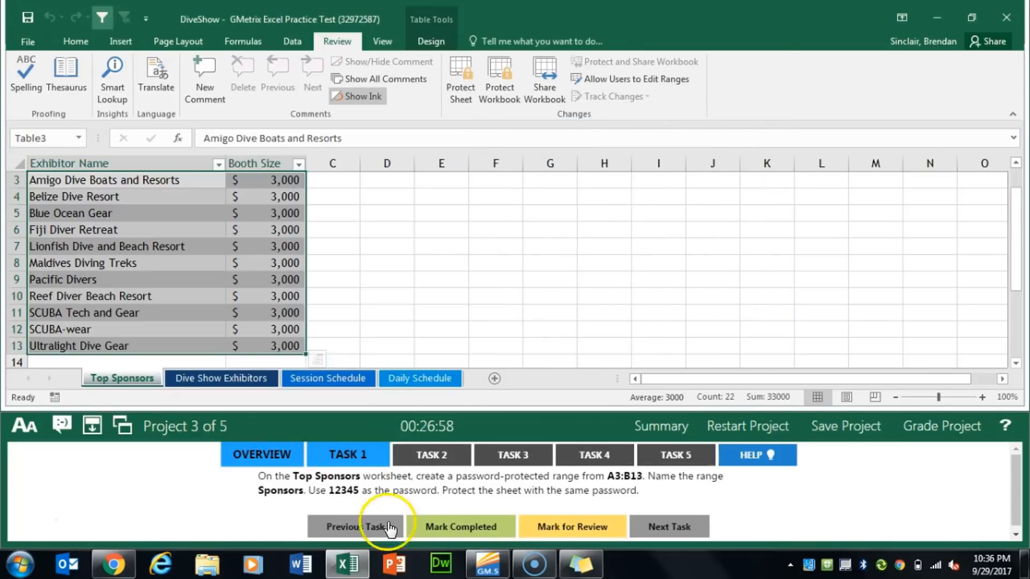
pyautogui.click(461, 527)
# For Project 3 Task 2, select the exhibitor names in cells A3:A36 on the Dive Show Exhibitors worksheet
pyautogui.click(434, 454)
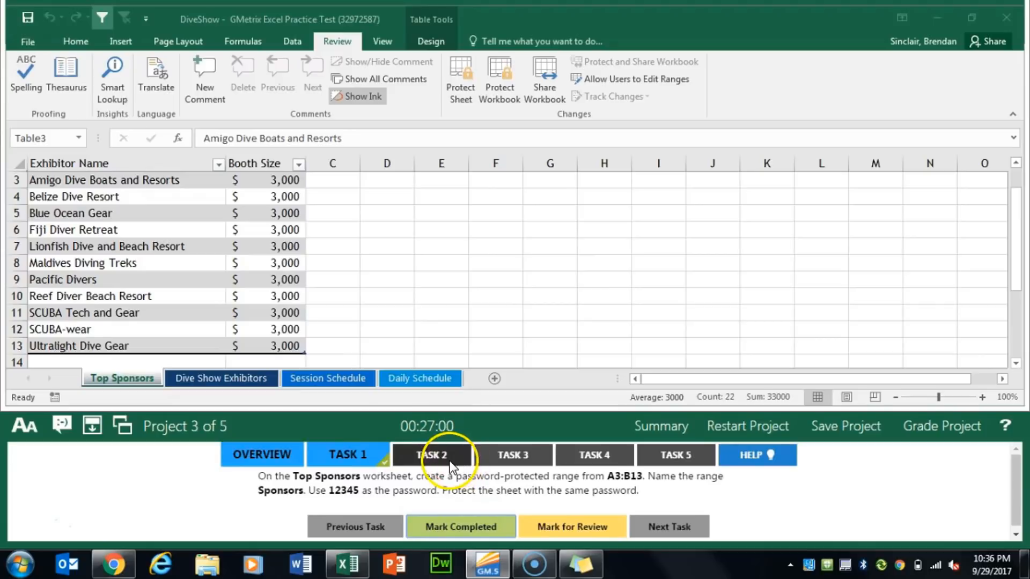
pyautogui.click(257, 316)
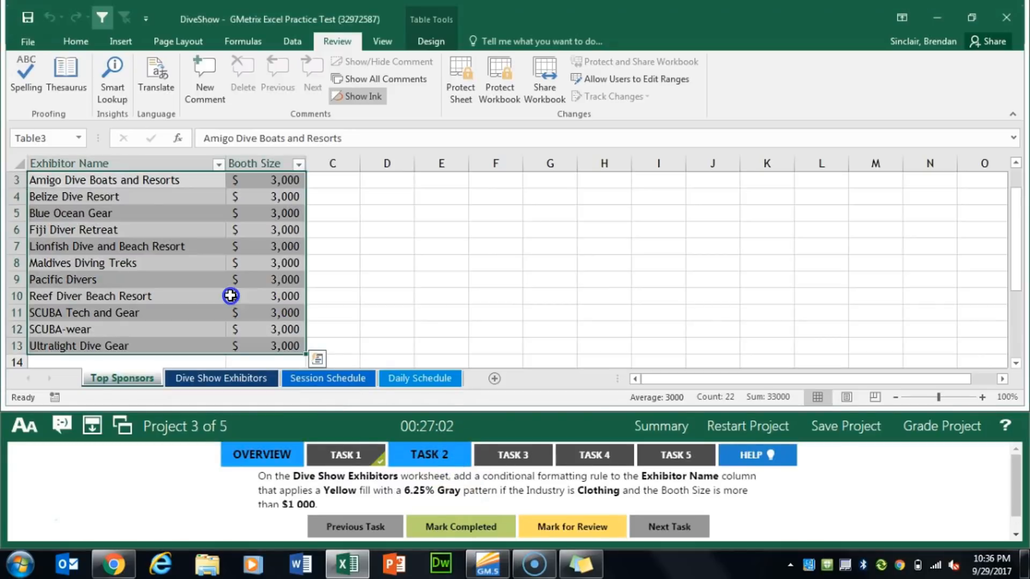
pyautogui.scroll(1, 230, 294)
pyautogui.click(215, 379)
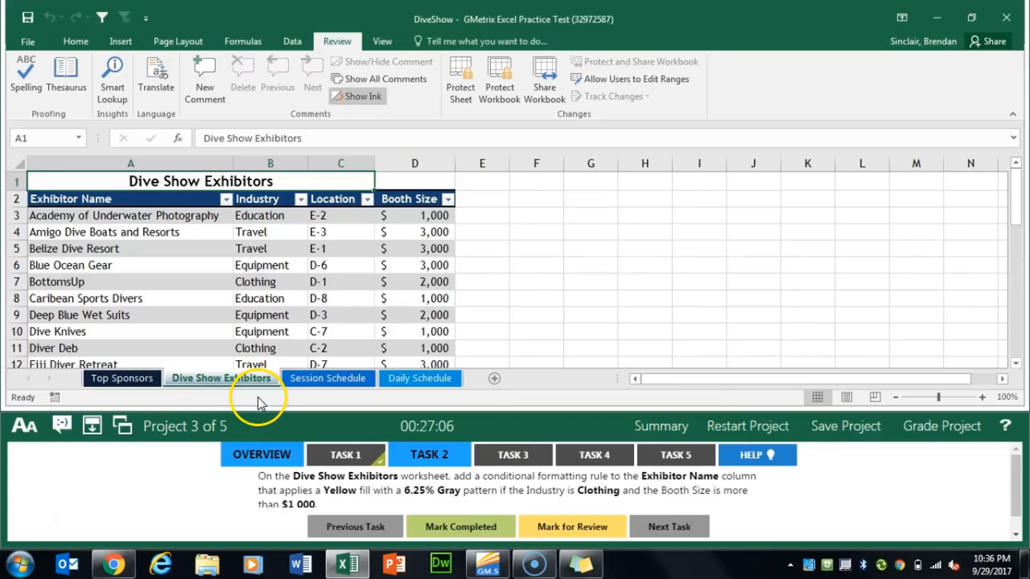
pyautogui.click(111, 217)
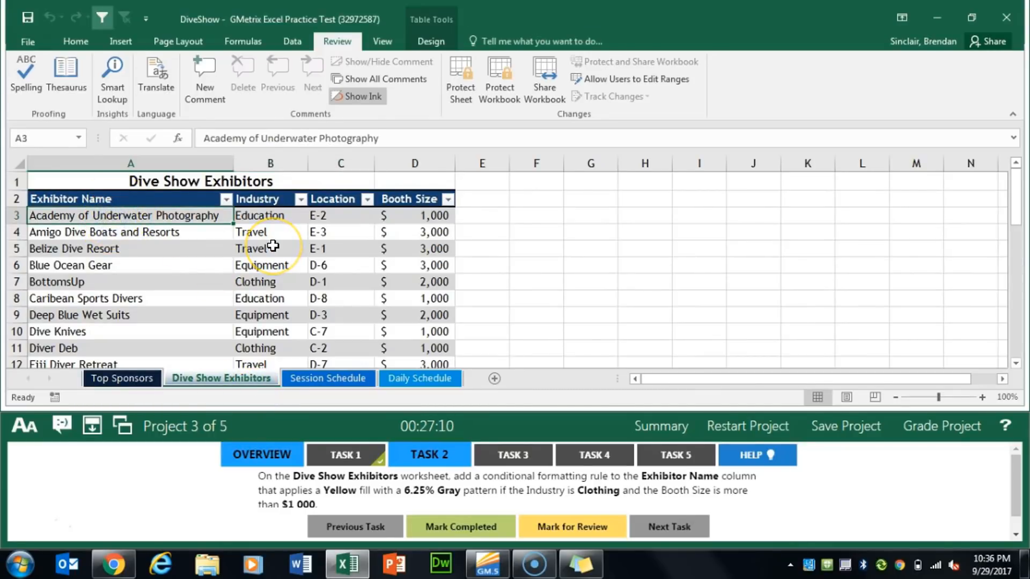
pyautogui.hotkey('ctrl', 'shift', 'Down')
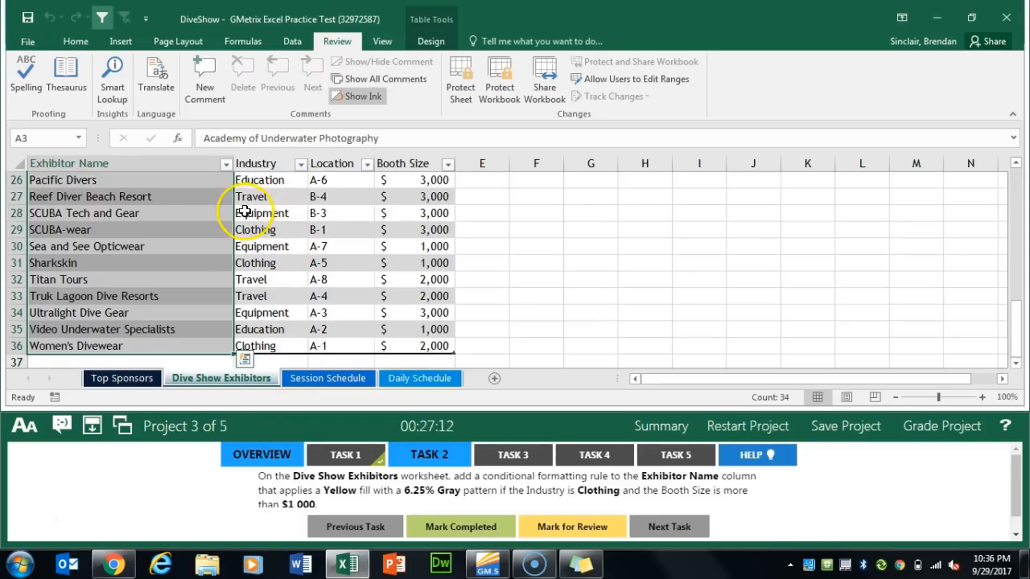
pyautogui.scroll(8, 267, 209)
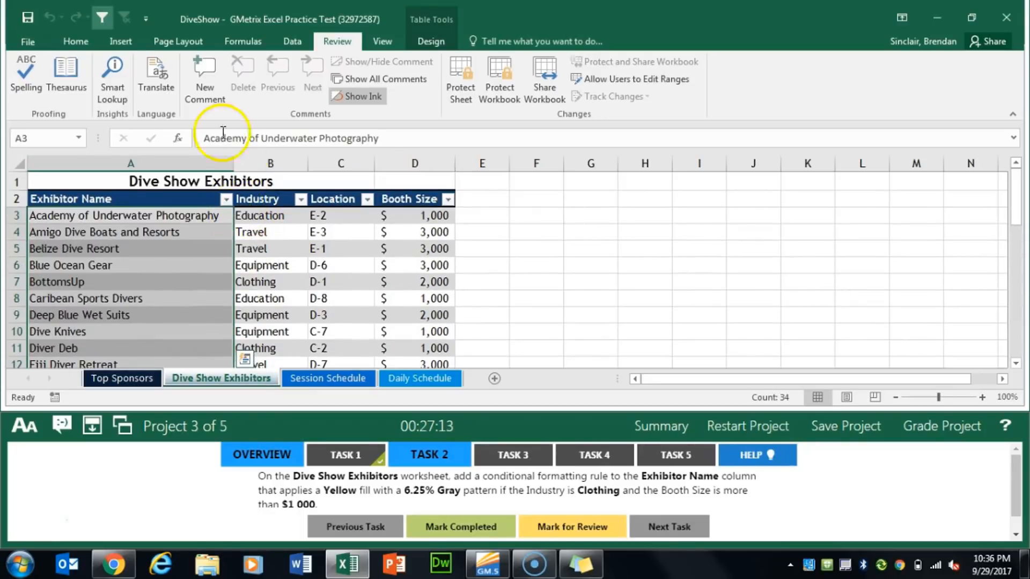
# Start a new formula-based conditional formatting rule for the selected names, using the formula =and(B3="Clothing",D3>1000)
pyautogui.click(75, 42)
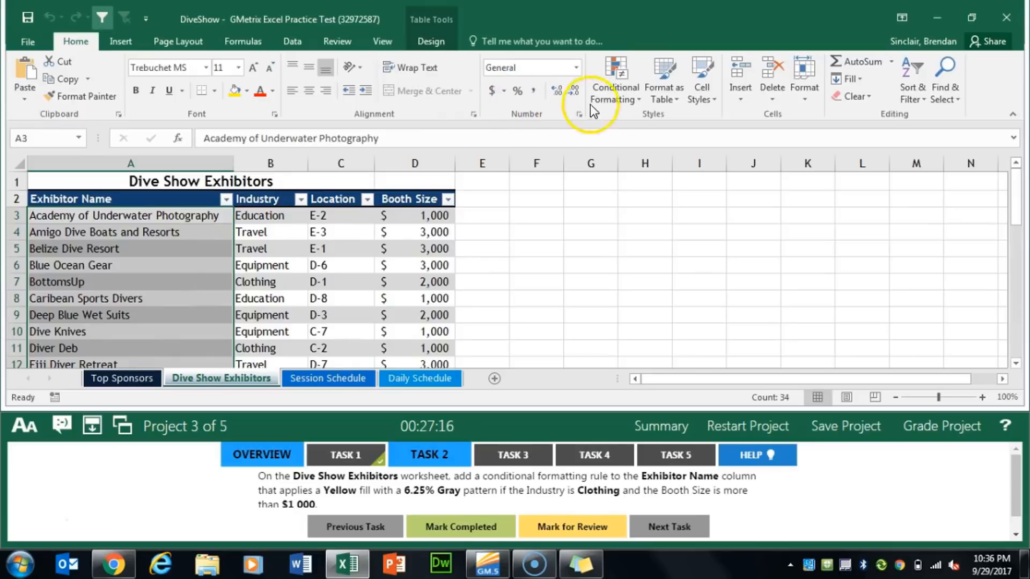
pyautogui.click(626, 89)
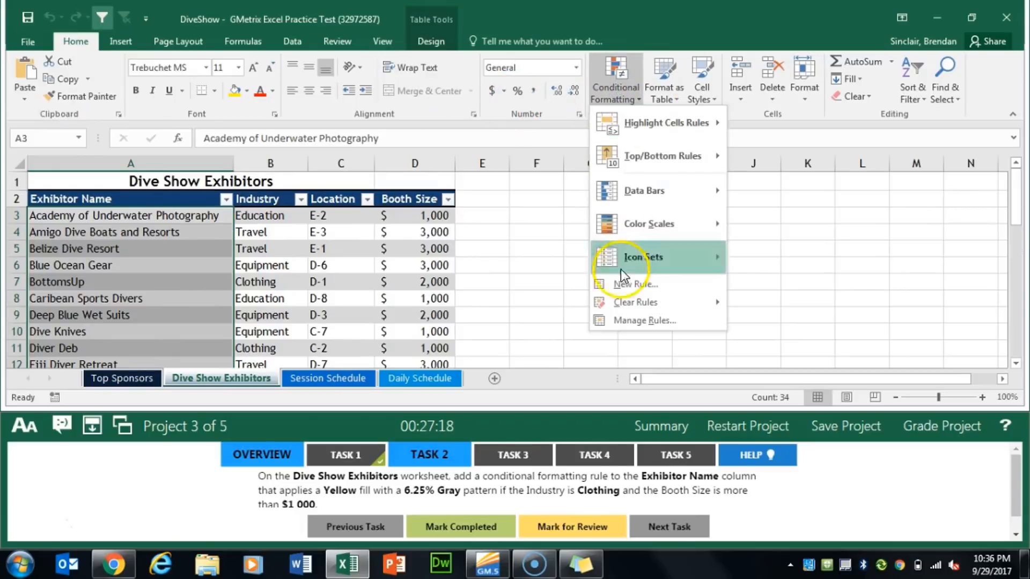
pyautogui.click(629, 284)
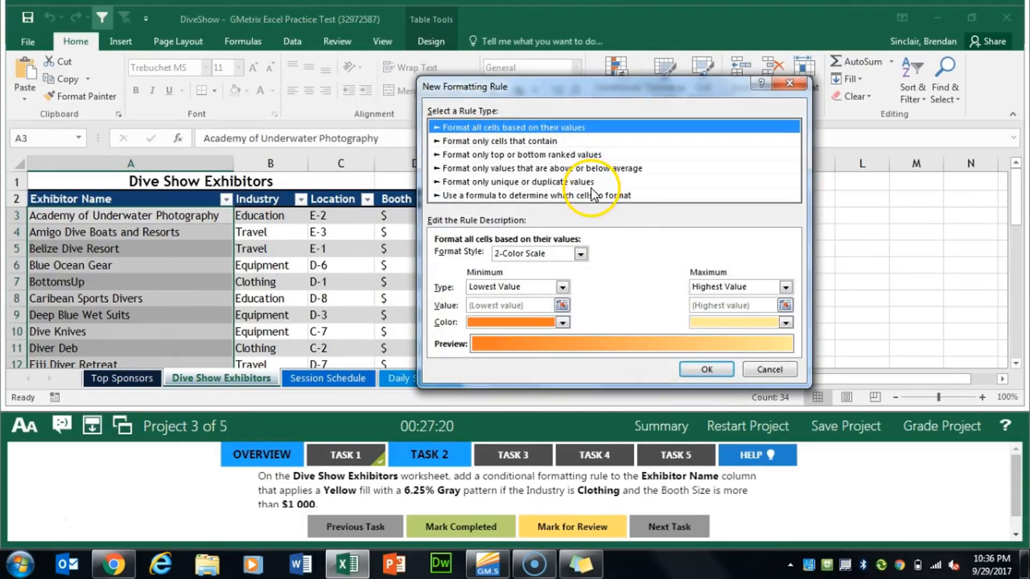
pyautogui.click(519, 197)
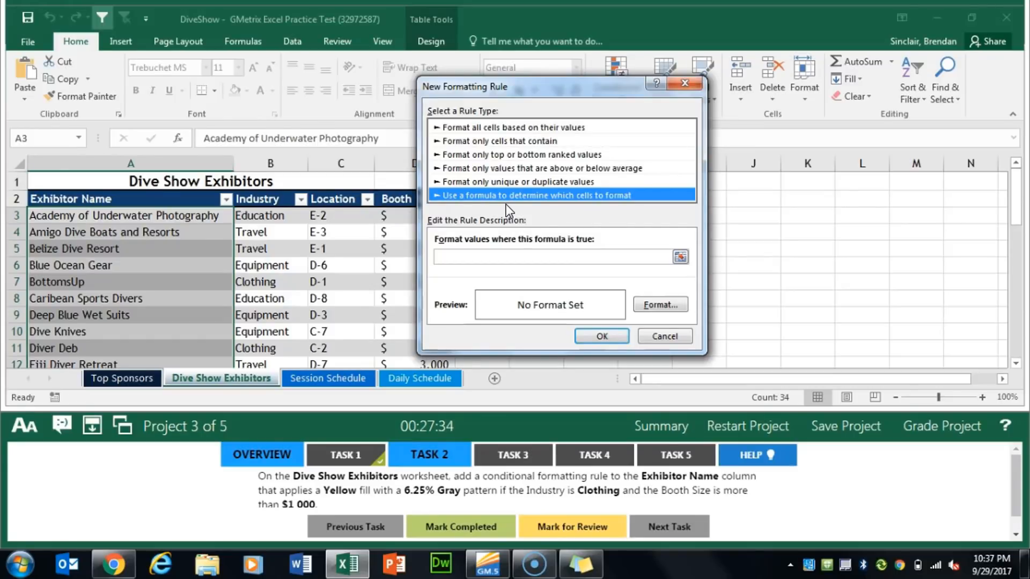
pyautogui.click(536, 256)
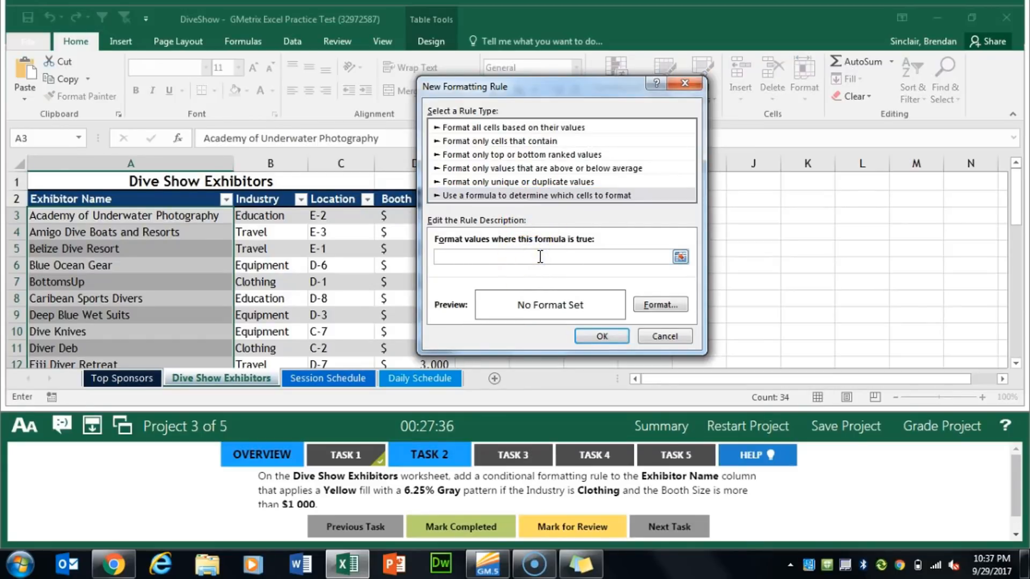
pyautogui.write('=and(B3="Clothing",')
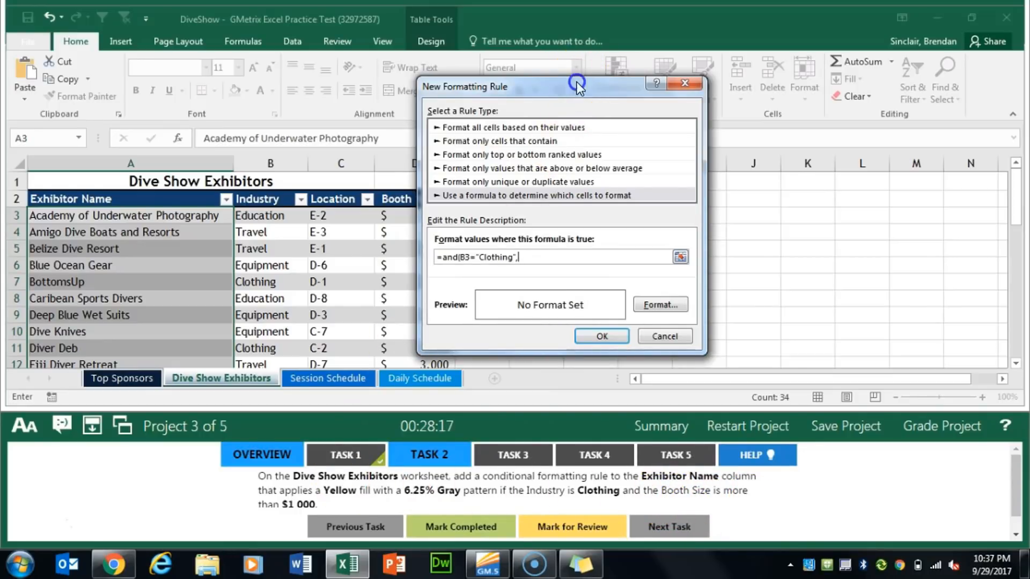
pyautogui.moveTo(577, 81); pyautogui.dragTo(686, 85)
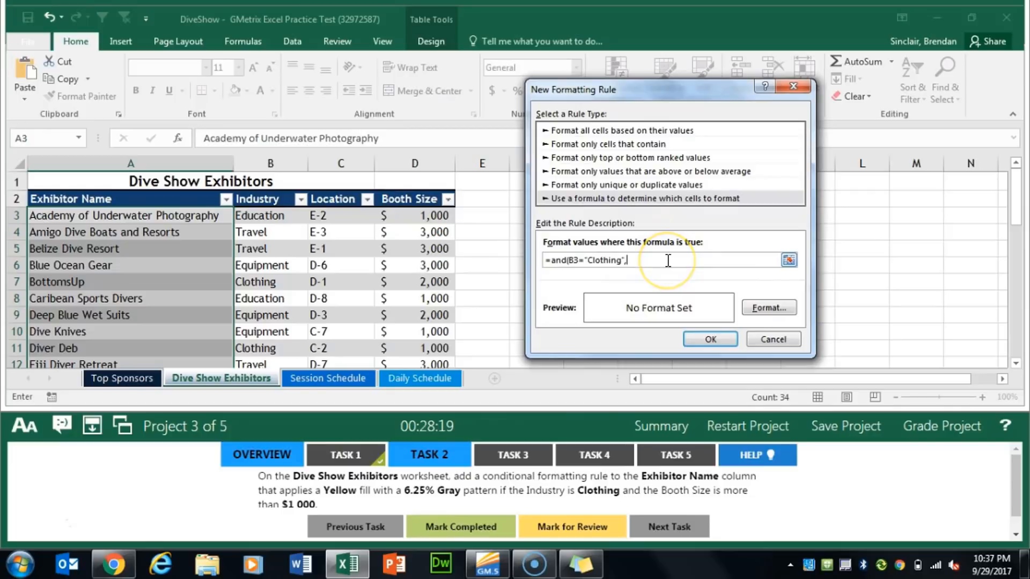
pyautogui.write('D3>1000')
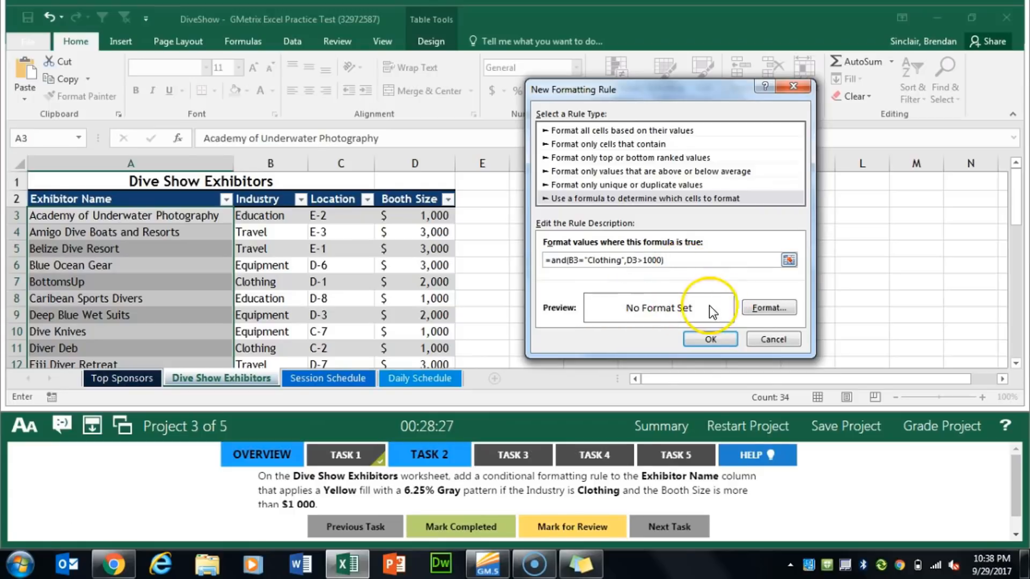
# Give the rule a yellow fill with a 6.25% Gray pattern, apply it, and mark Task 2 completed
pyautogui.click(752, 307)
pyautogui.click(570, 51)
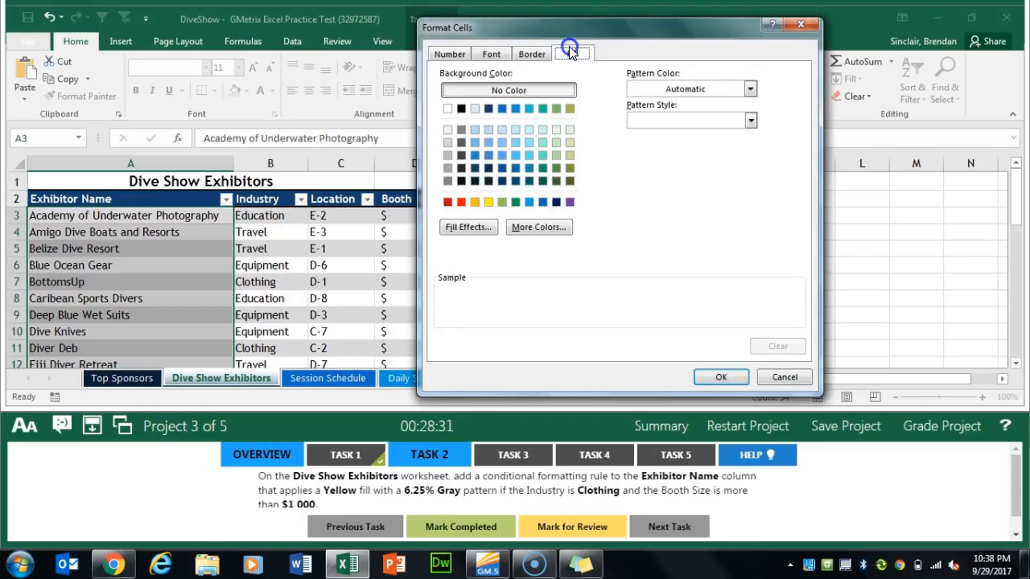
pyautogui.click(488, 202)
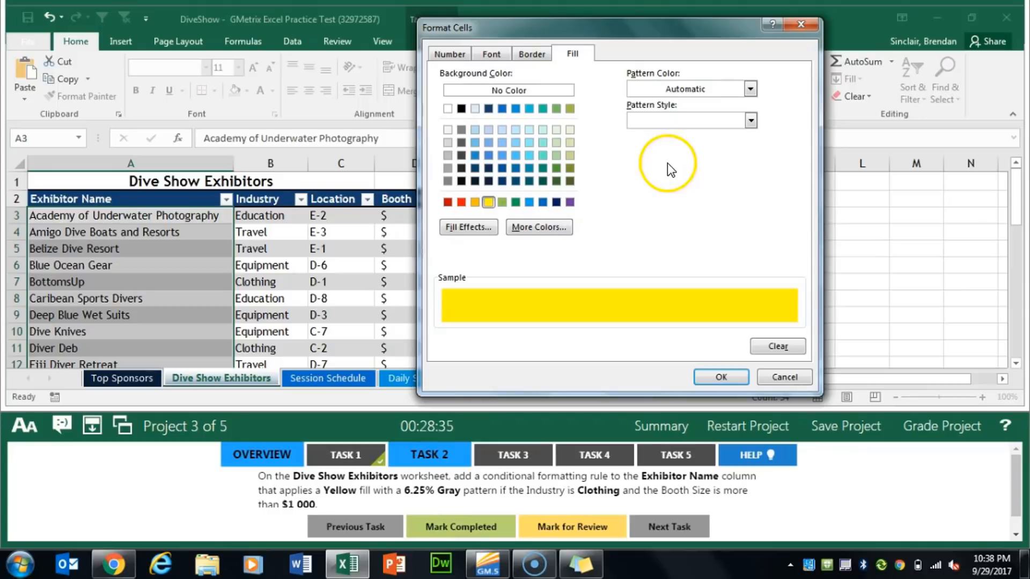
pyautogui.click(694, 121)
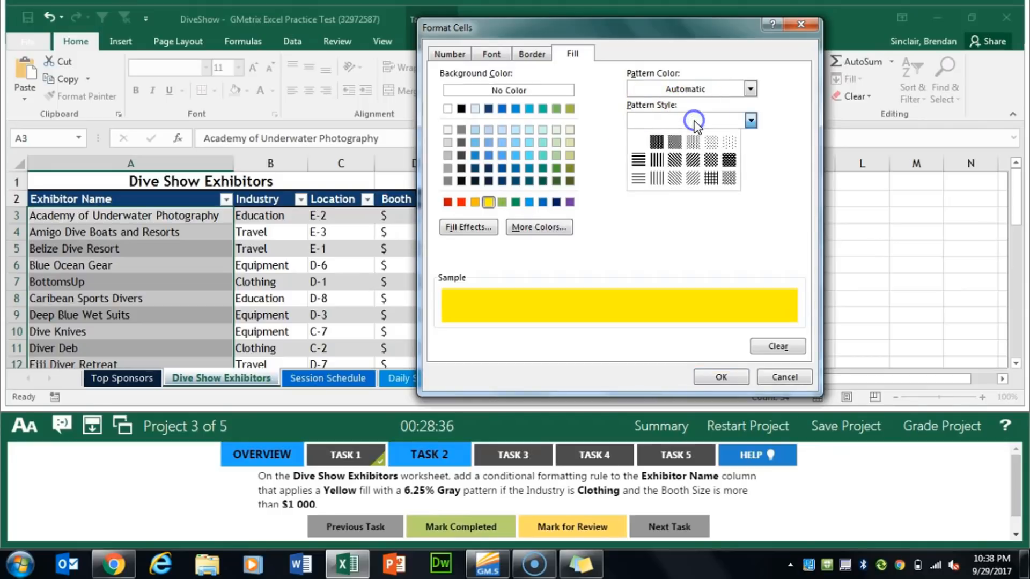
pyautogui.click(729, 143)
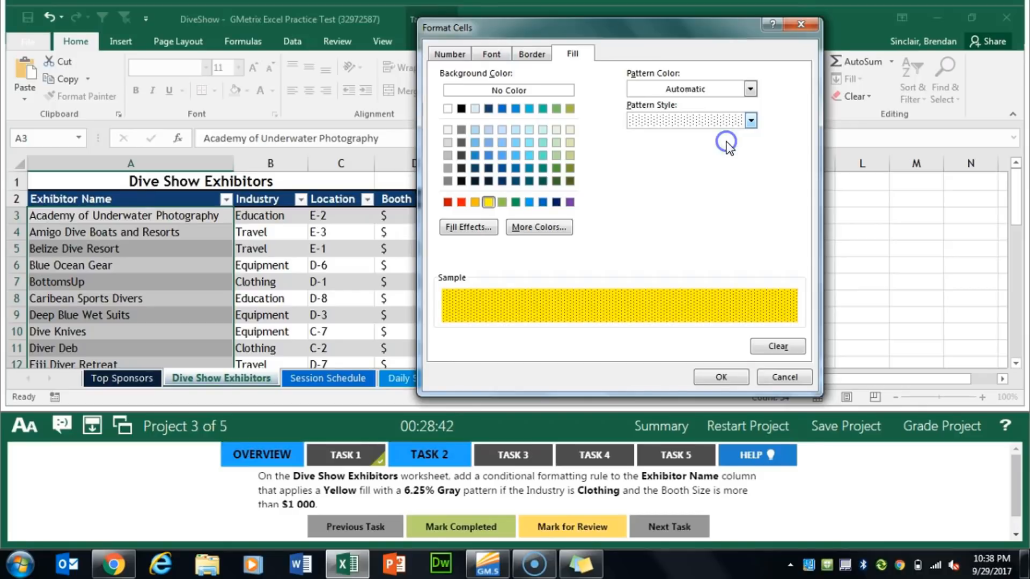
pyautogui.click(732, 374)
pyautogui.click(710, 340)
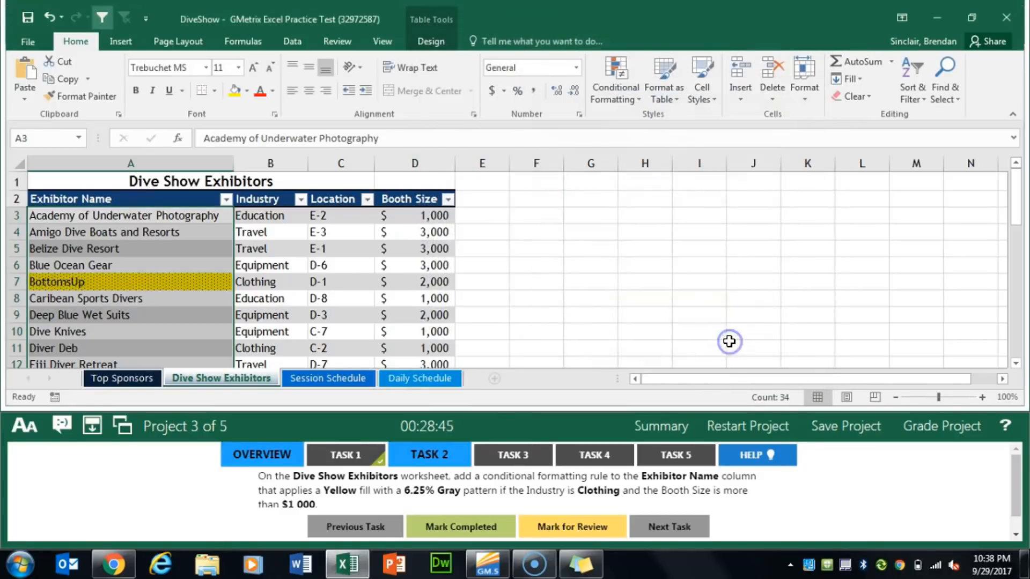
pyautogui.click(485, 524)
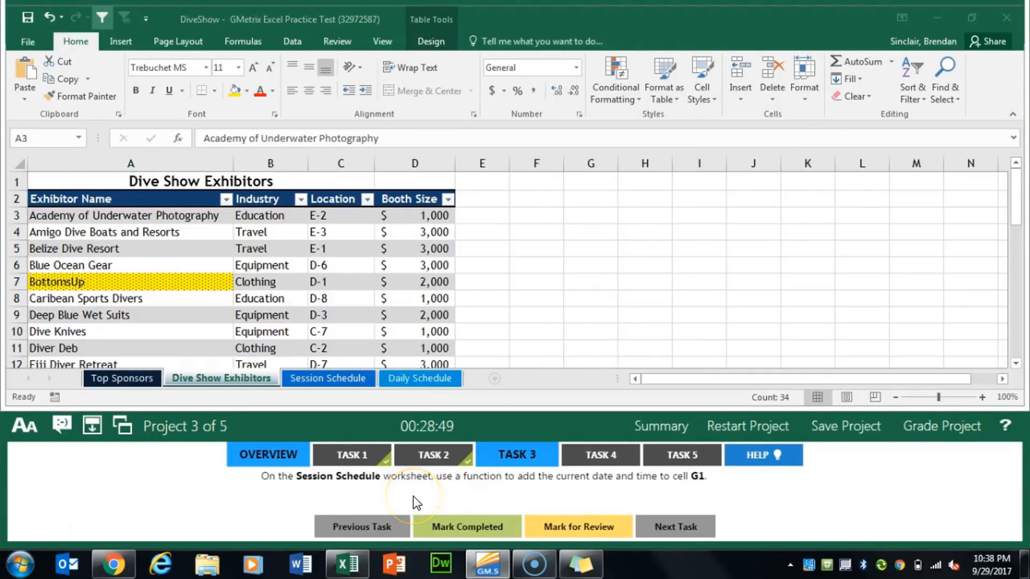
# Insert the NOW function in cell G1 of the Session Schedule worksheet and mark Task 3 completed
pyautogui.click(328, 379)
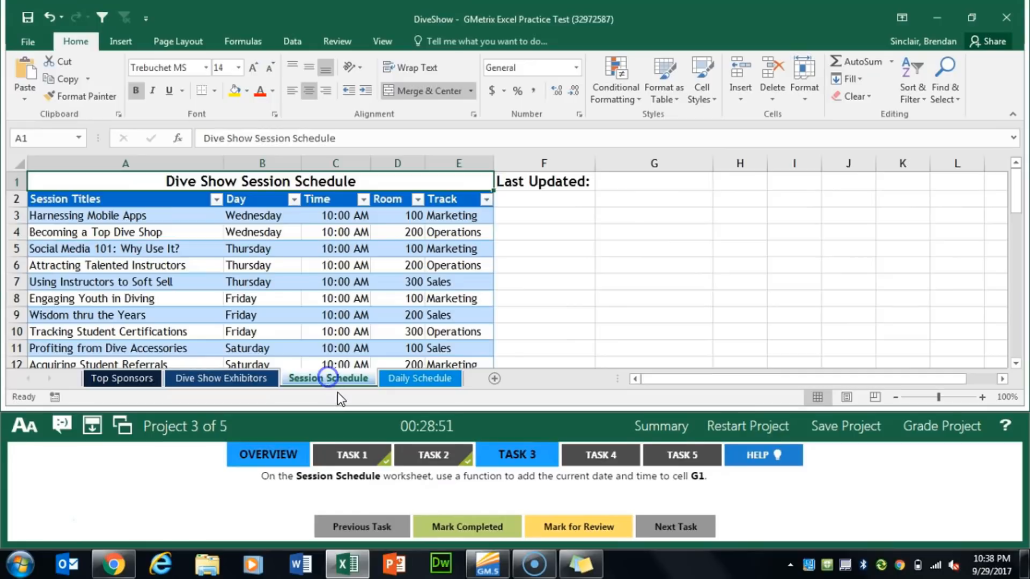
pyautogui.click(641, 185)
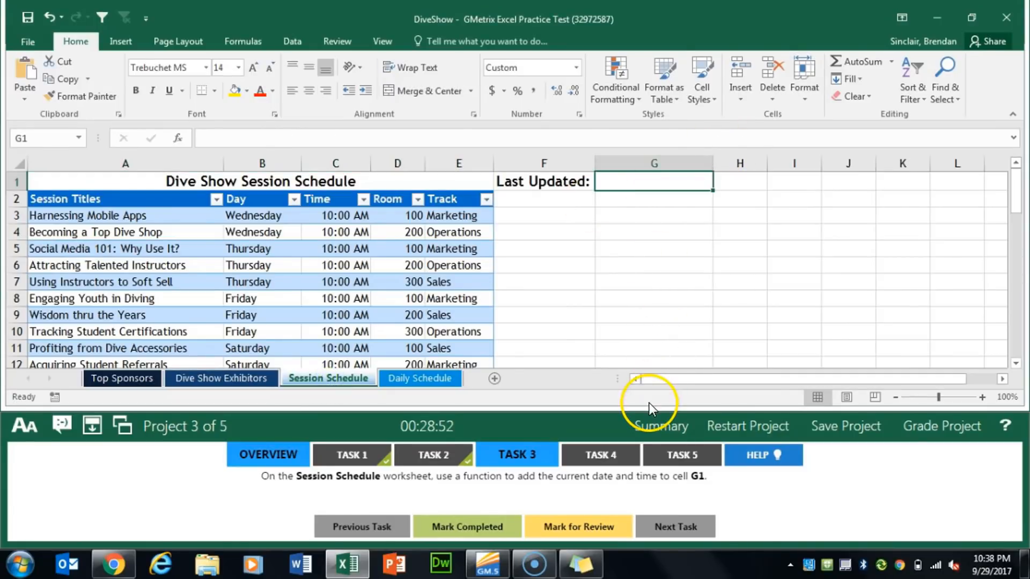
pyautogui.click(179, 139)
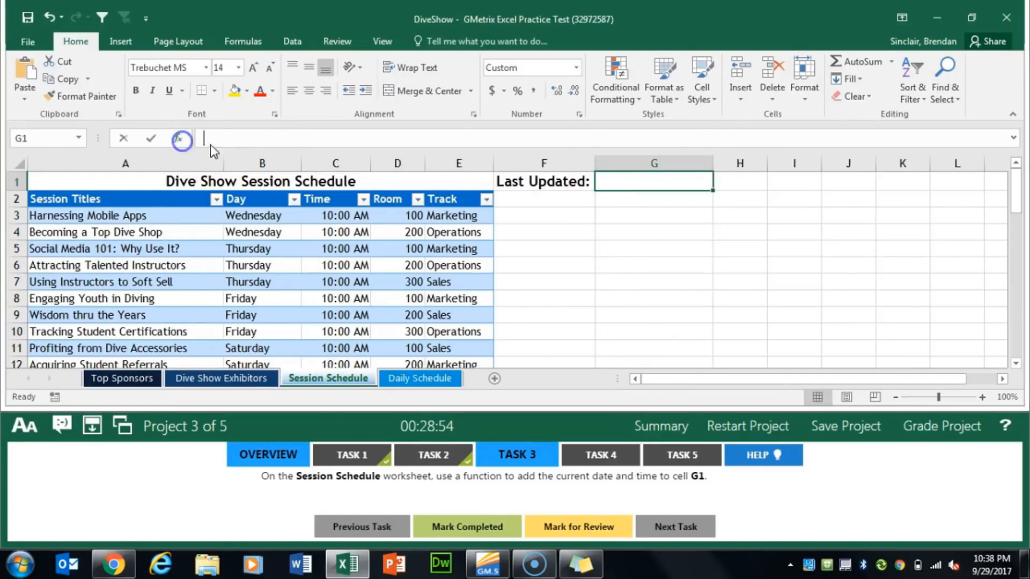
pyautogui.write('now')
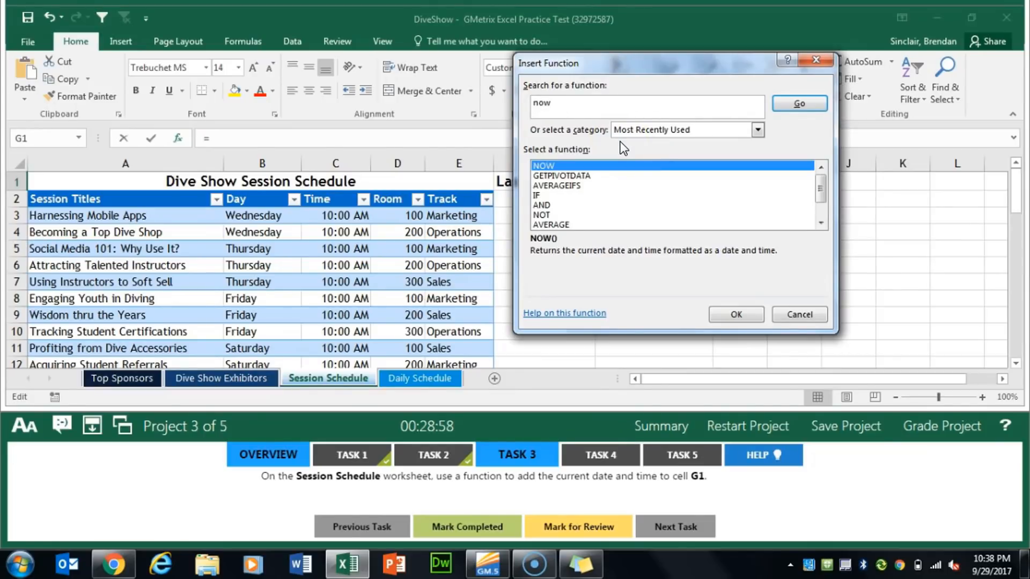
pyautogui.press('Return')
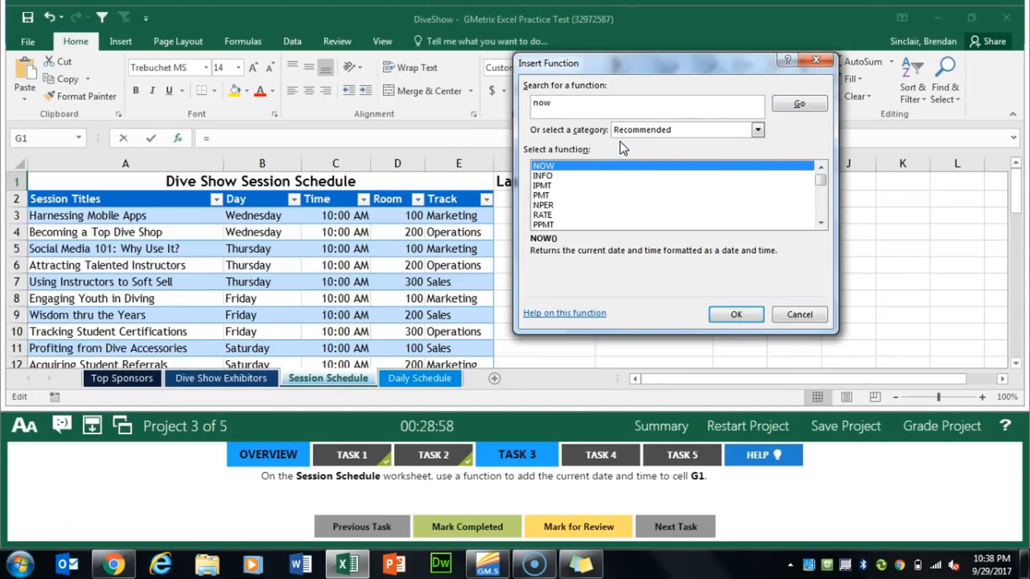
pyautogui.click(726, 314)
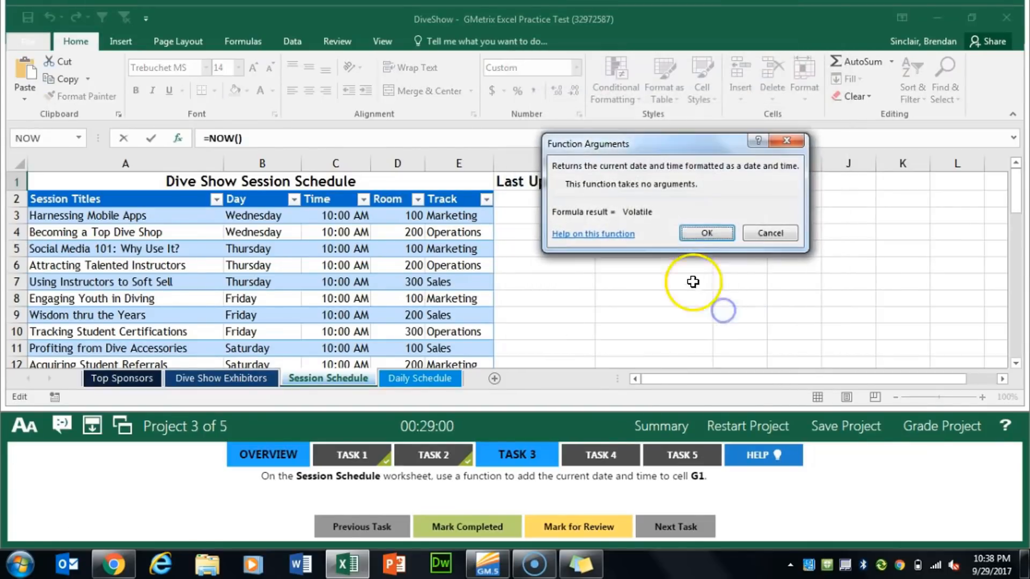
pyautogui.click(705, 232)
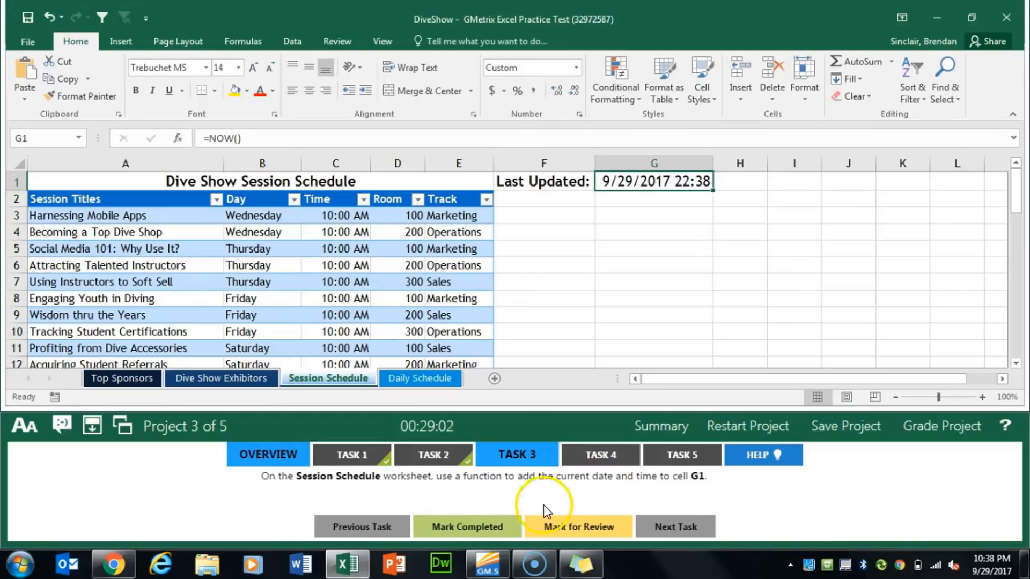
pyautogui.click(472, 524)
# Open Task 4 of Project 3 and switch to the Daily Schedule worksheet
pyautogui.click(593, 462)
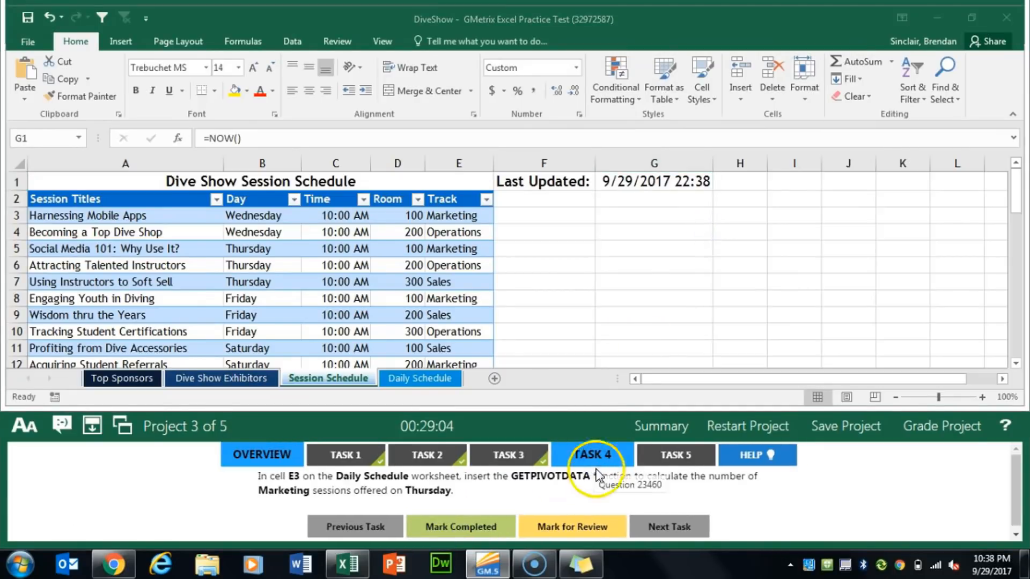
pyautogui.click(410, 387)
pyautogui.click(412, 382)
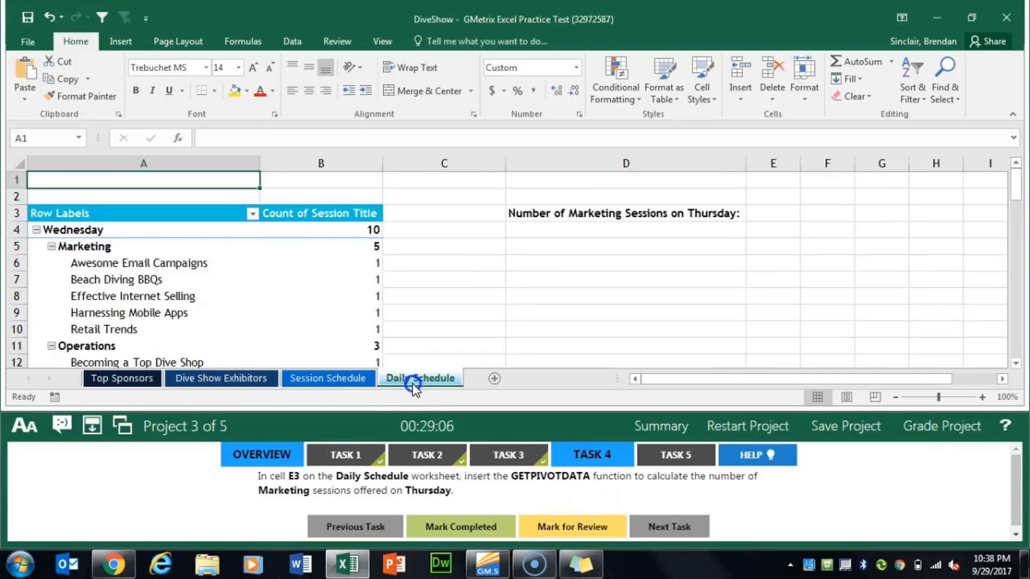
pyautogui.click(416, 377)
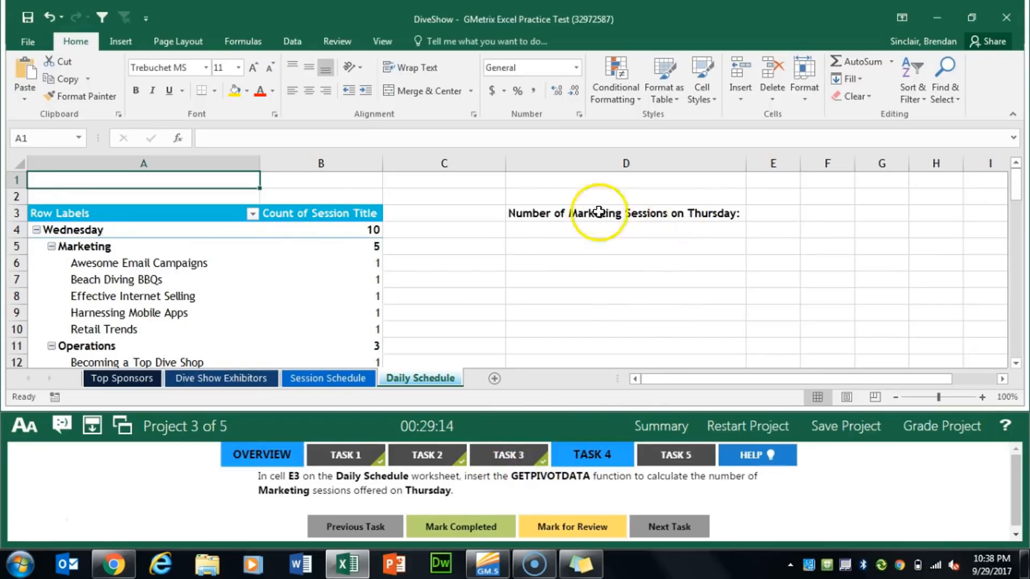
# In cell E3, enter a GETPIVOTDATA formula referencing the PivotTable's Thursday Marketing session count, and mark Task 4 completed
pyautogui.click(765, 215)
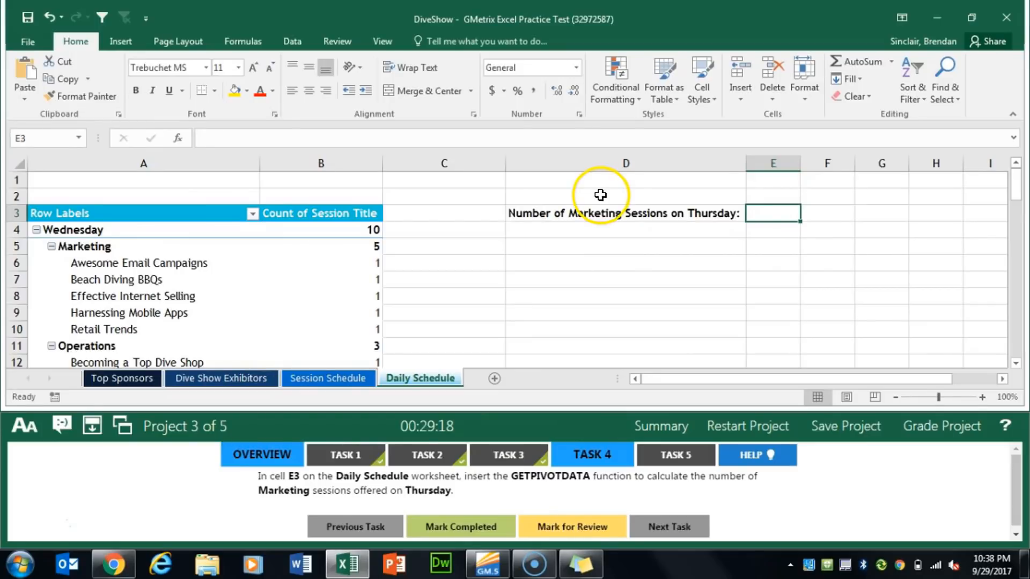
pyautogui.write('=')
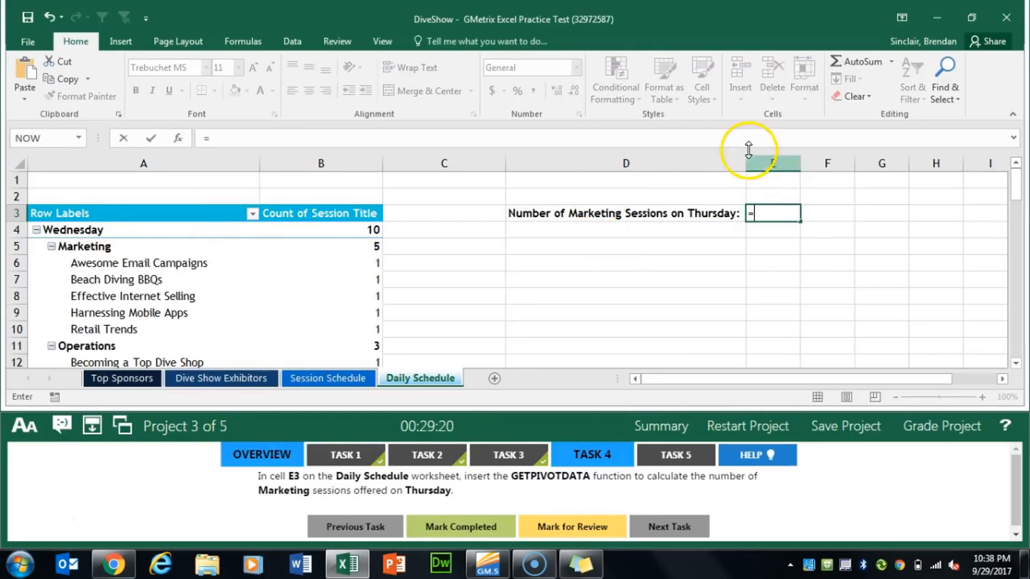
pyautogui.scroll(-4, 269, 249)
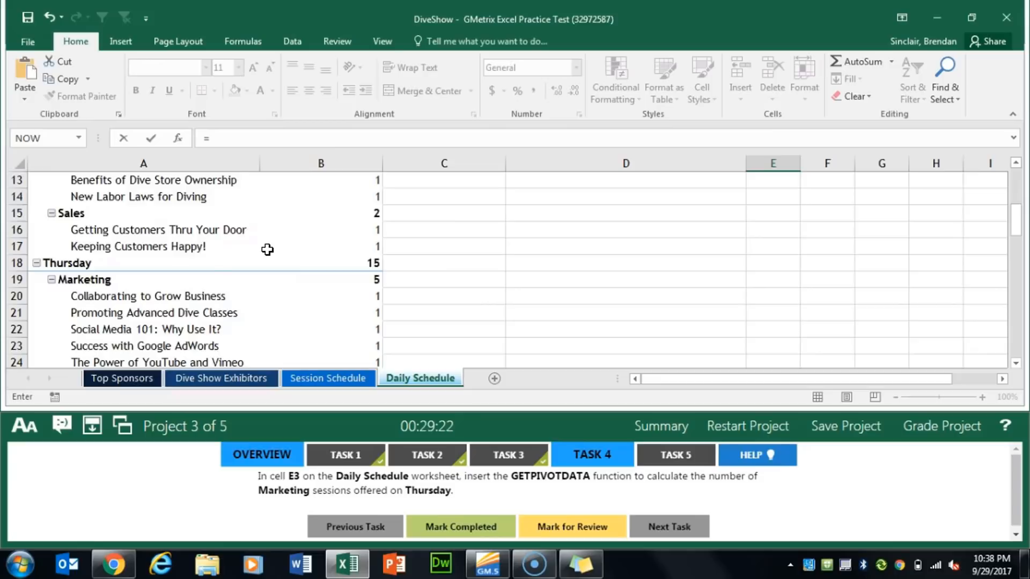
pyautogui.scroll(-2, 267, 250)
pyautogui.scroll(1, 215, 251)
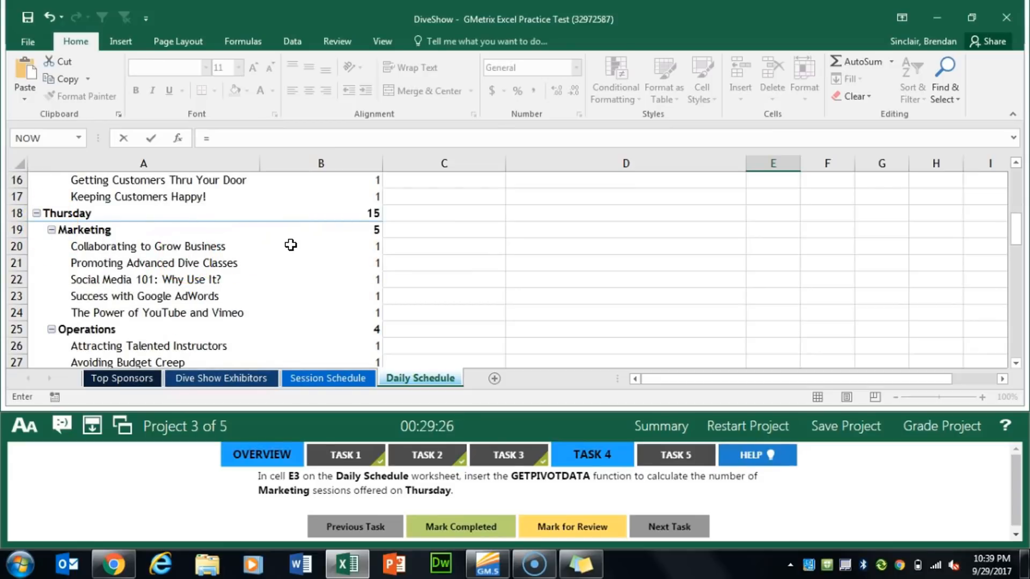
pyautogui.click(329, 233)
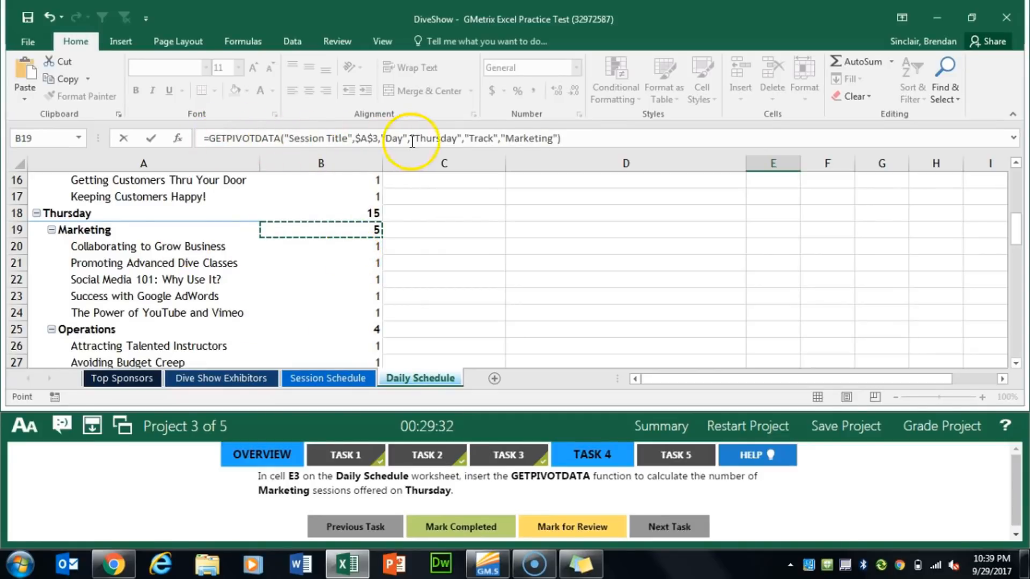
pyautogui.click(603, 142)
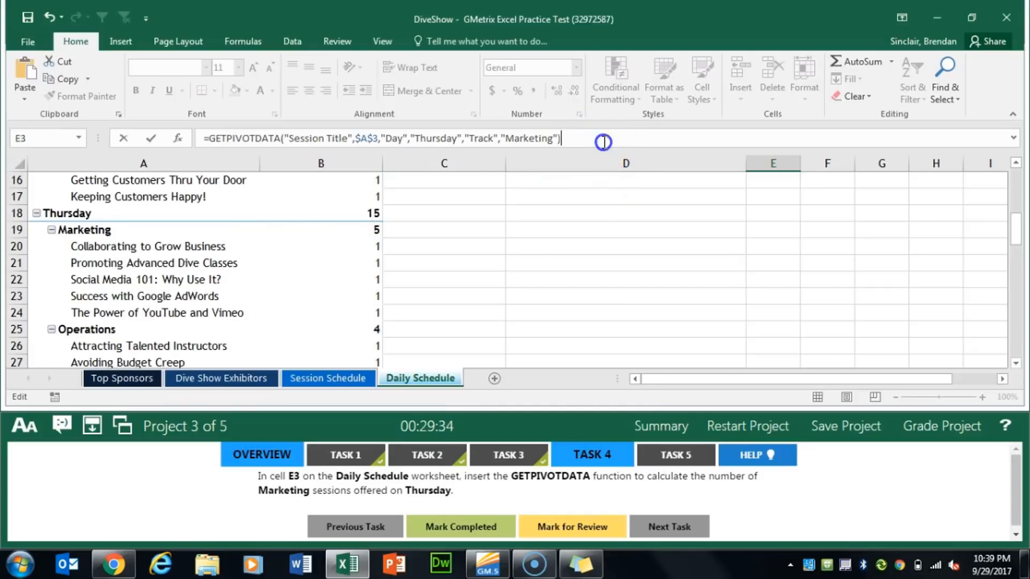
pyautogui.press('Return')
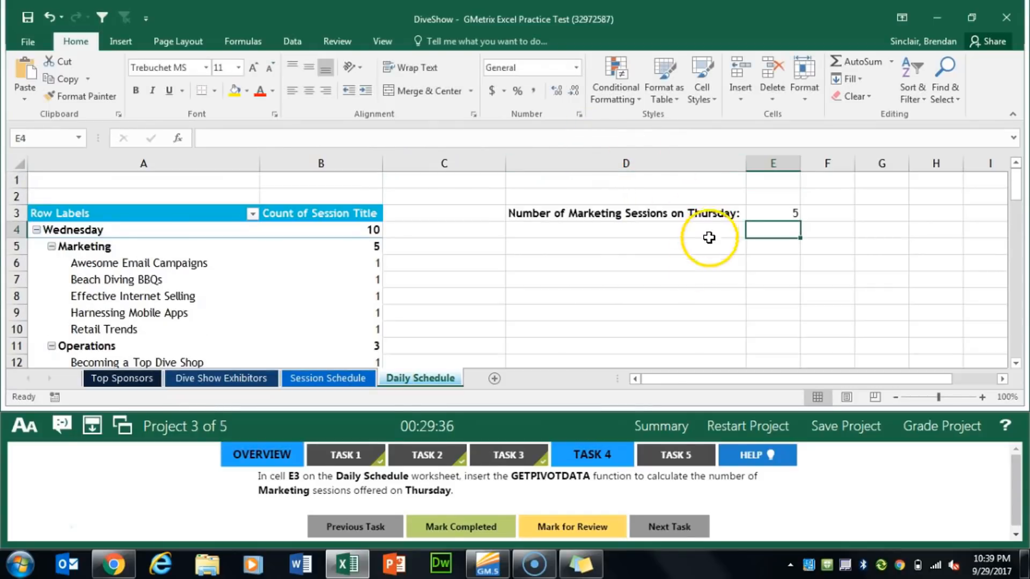
pyautogui.click(478, 526)
# For Task 5, insert a Clustered Column PivotChart from the session PivotTable and place its upper-left corner in cell C5
pyautogui.click(691, 455)
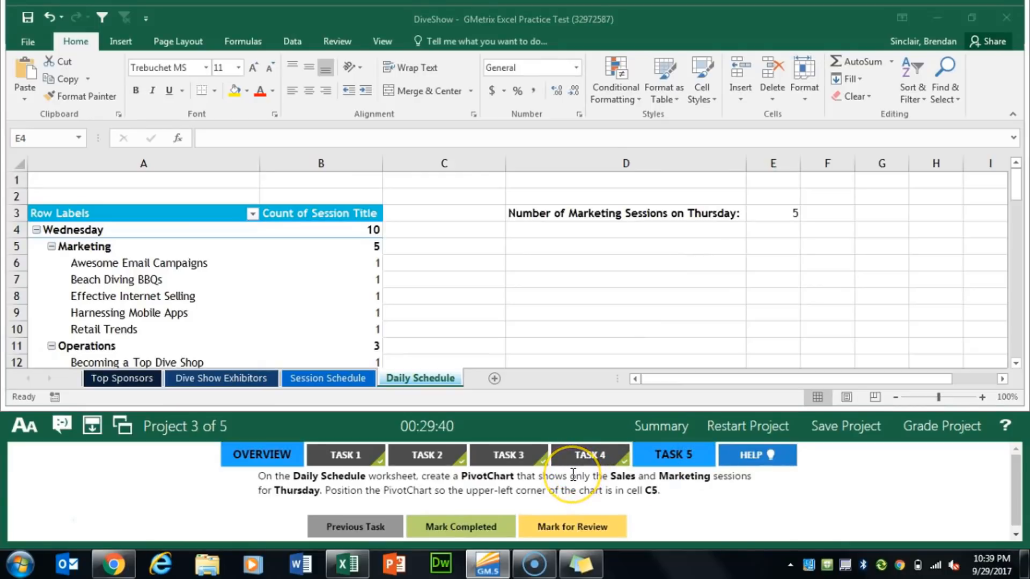
pyautogui.click(313, 302)
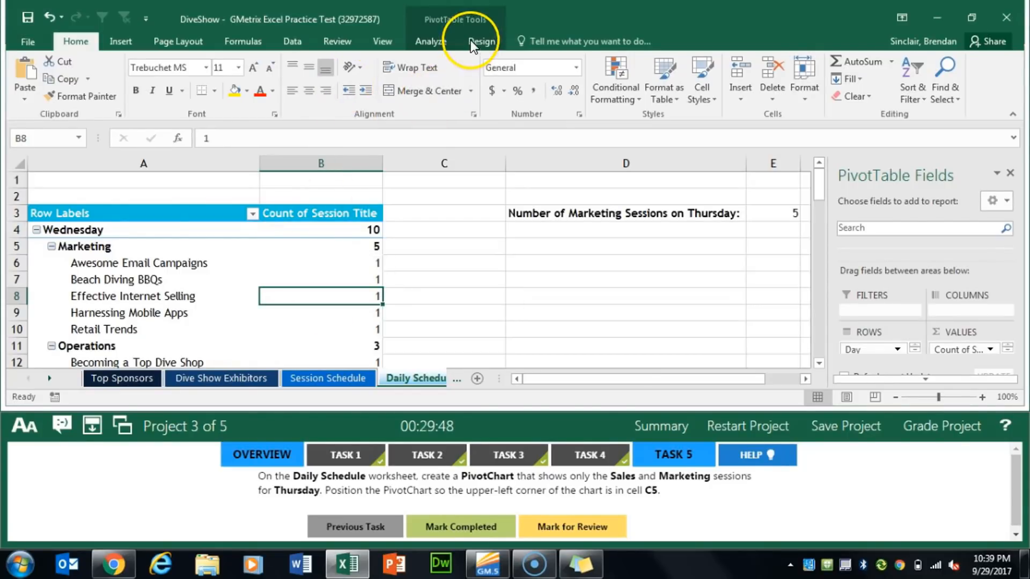
pyautogui.click(450, 44)
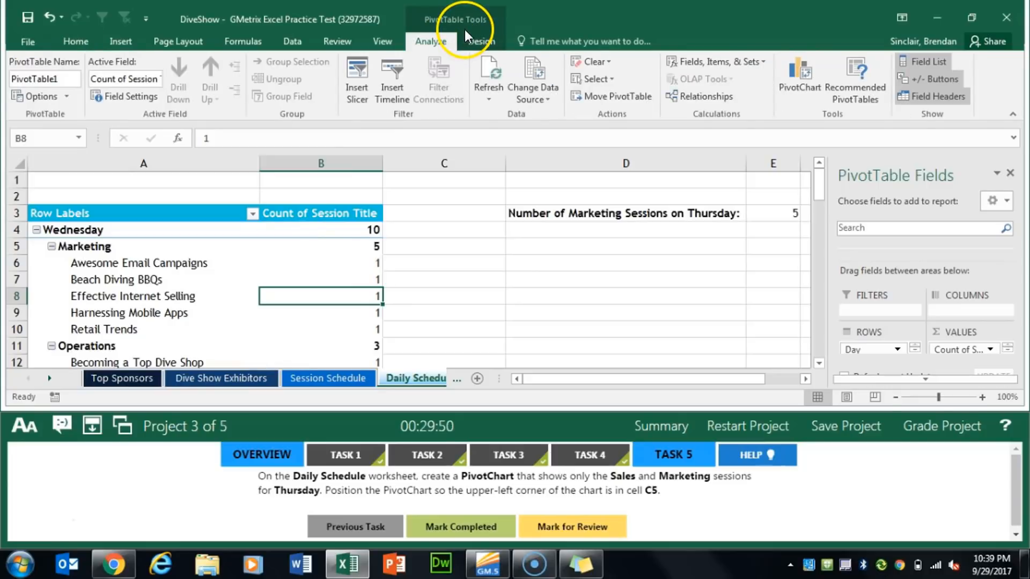
pyautogui.click(793, 83)
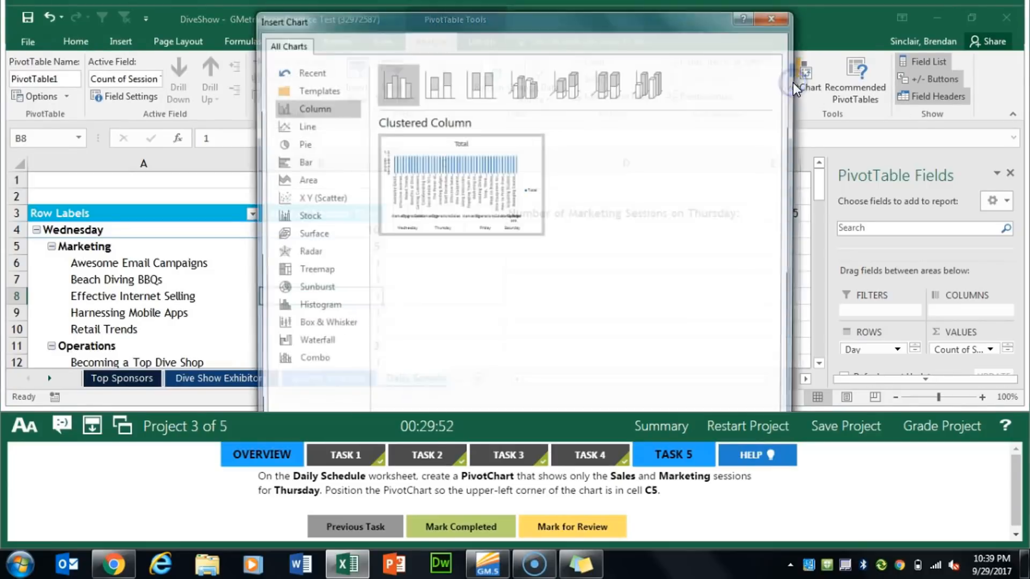
pyautogui.click(410, 96)
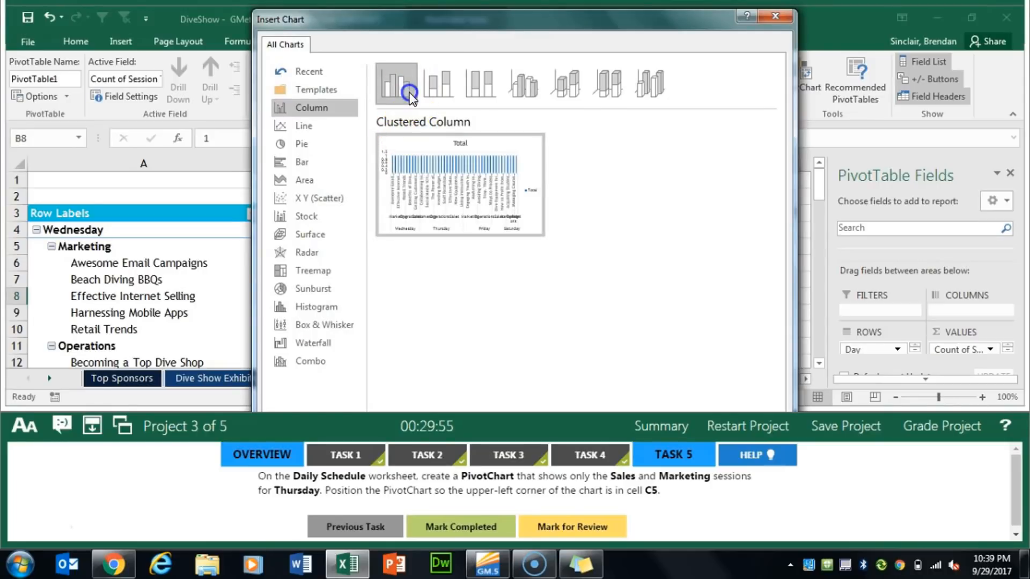
pyautogui.click(410, 95)
pyautogui.moveTo(547, 198)
pyautogui.mouseDown()
pyautogui.moveTo(701, 289)
pyautogui.moveTo(687, 268)
pyautogui.mouseUp()
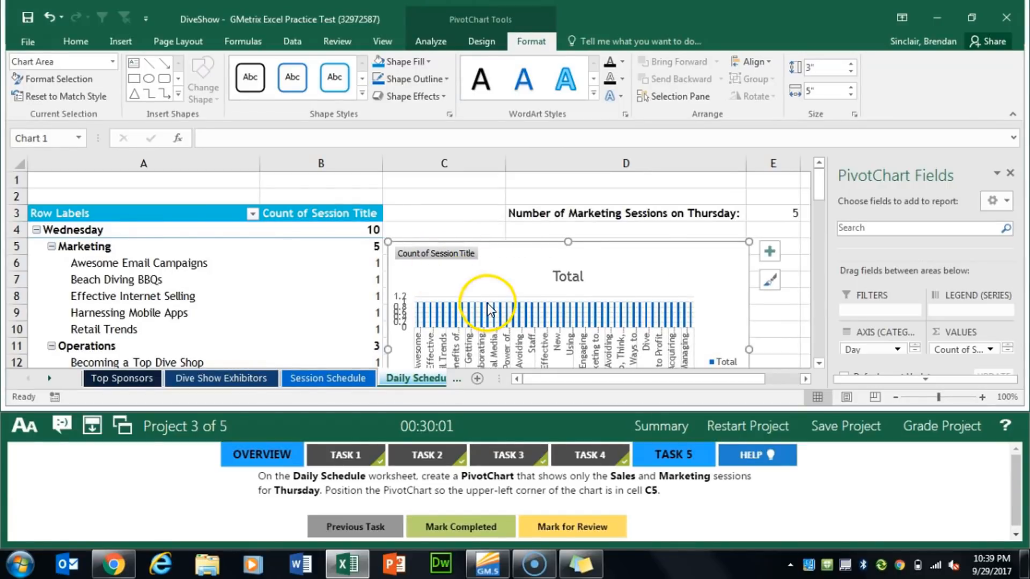
# Filter the PivotChart's Day field to show only Thursday
pyautogui.scroll(-3, 585, 271)
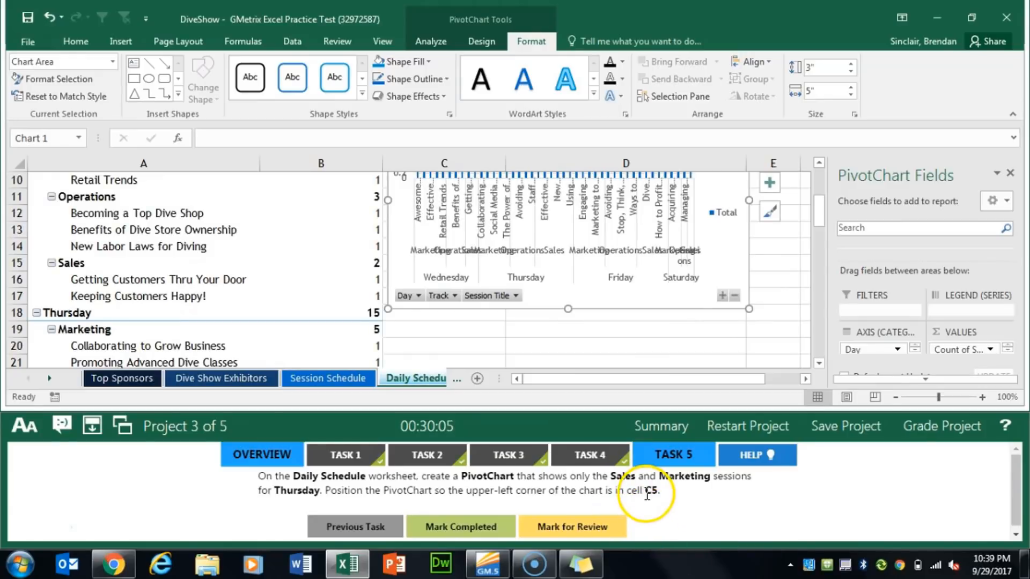
pyautogui.click(418, 296)
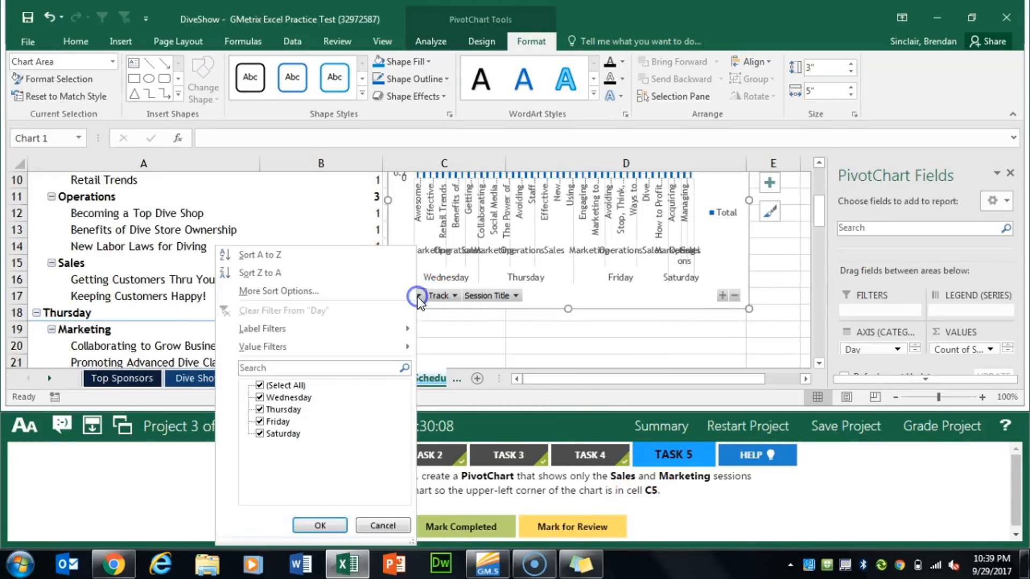
pyautogui.click(261, 385)
pyautogui.click(260, 409)
pyautogui.click(319, 525)
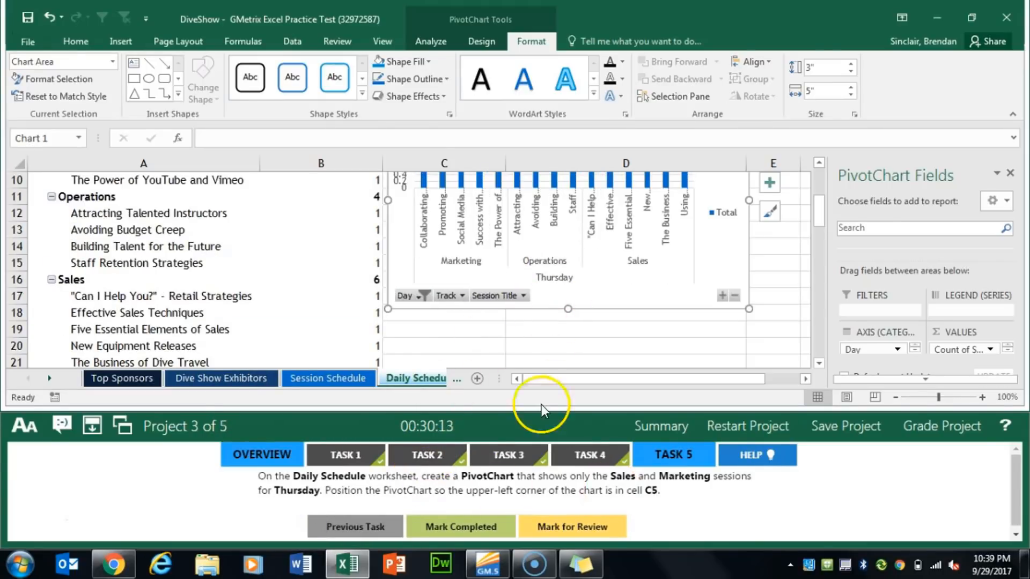
# Filter the PivotChart's Track field to exclude Operations, keeping Marketing and Sales, and mark Task 5 completed
pyautogui.click(460, 296)
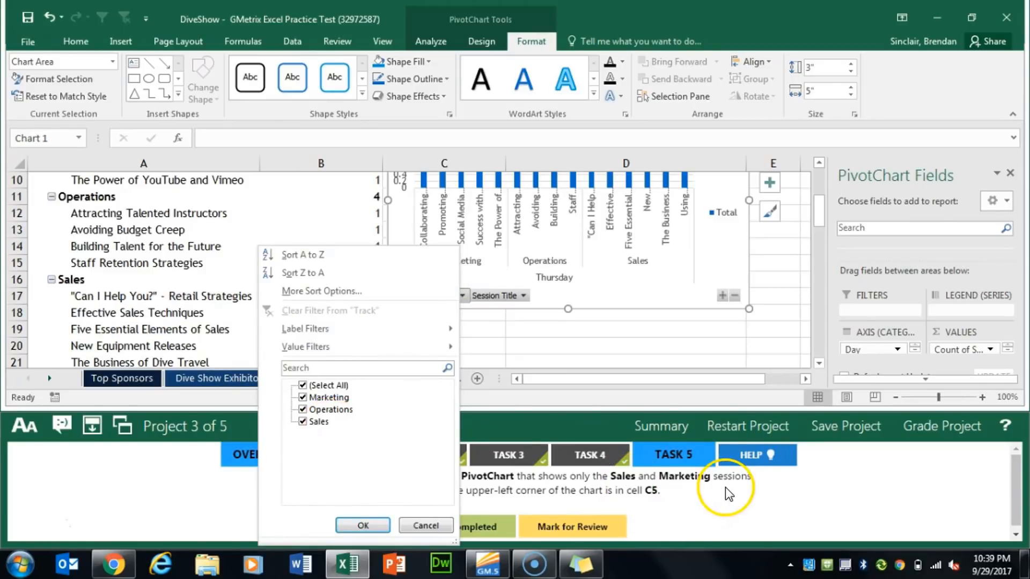
pyautogui.click(303, 410)
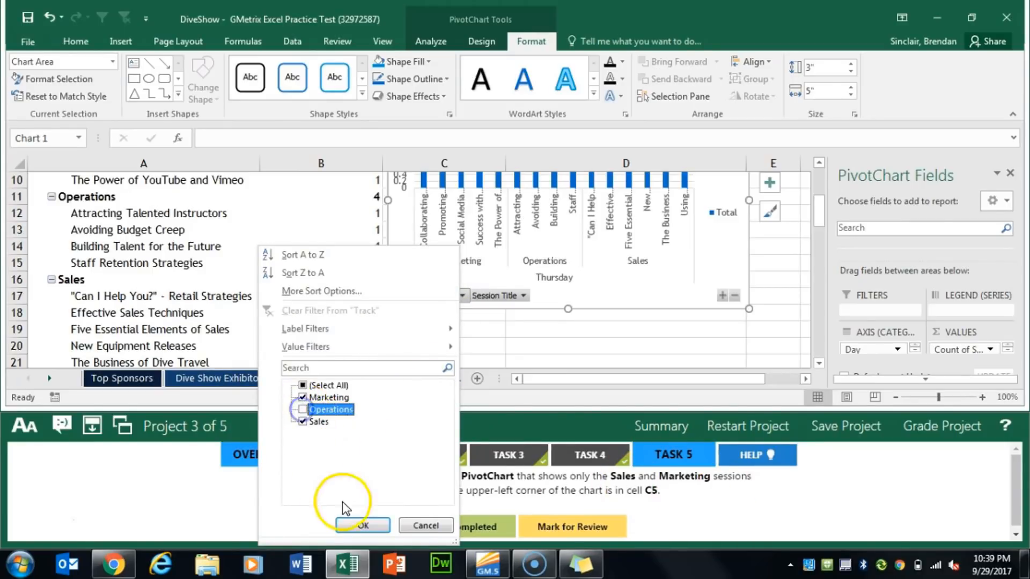
pyautogui.click(364, 525)
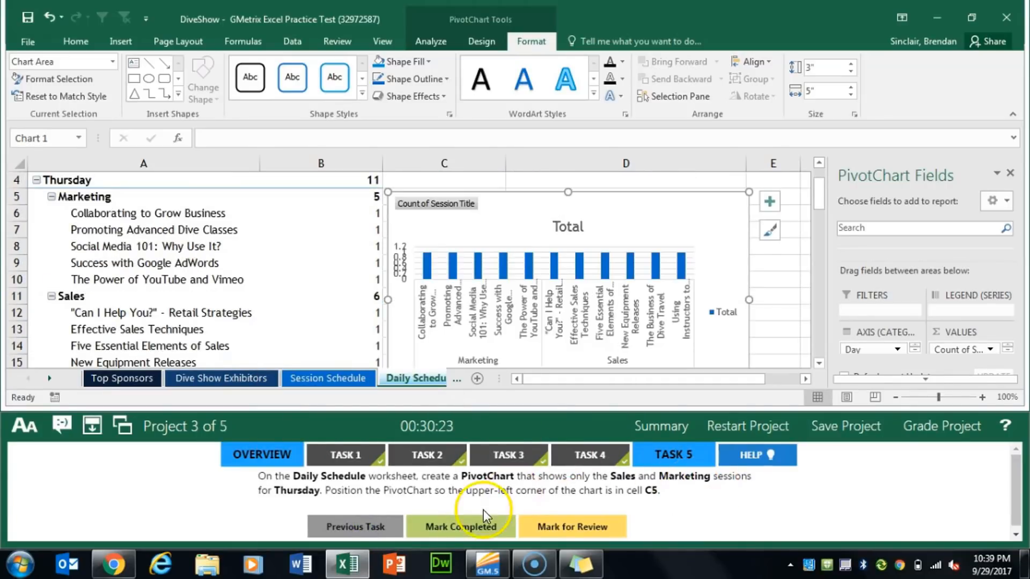
pyautogui.click(463, 526)
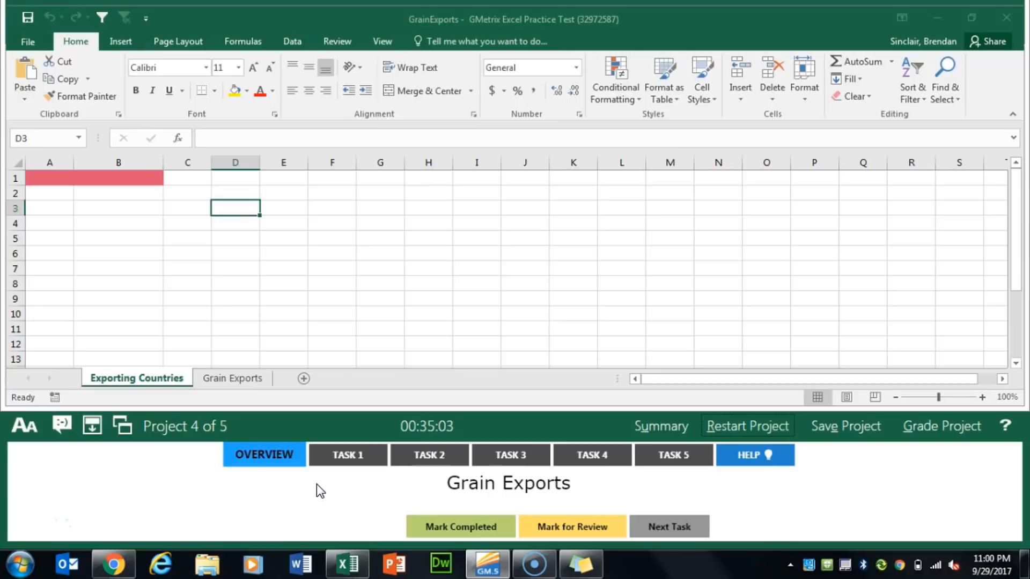
# For Project 4 Task 1, set workbook calculation to Manual with recalculation before saving, and mark the task completed
pyautogui.click(336, 459)
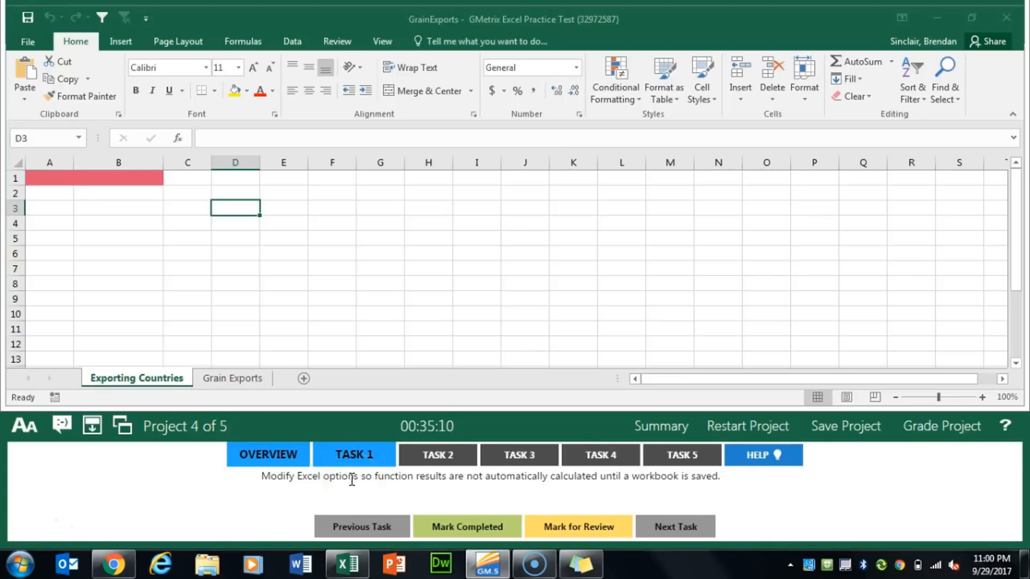
pyautogui.click(41, 46)
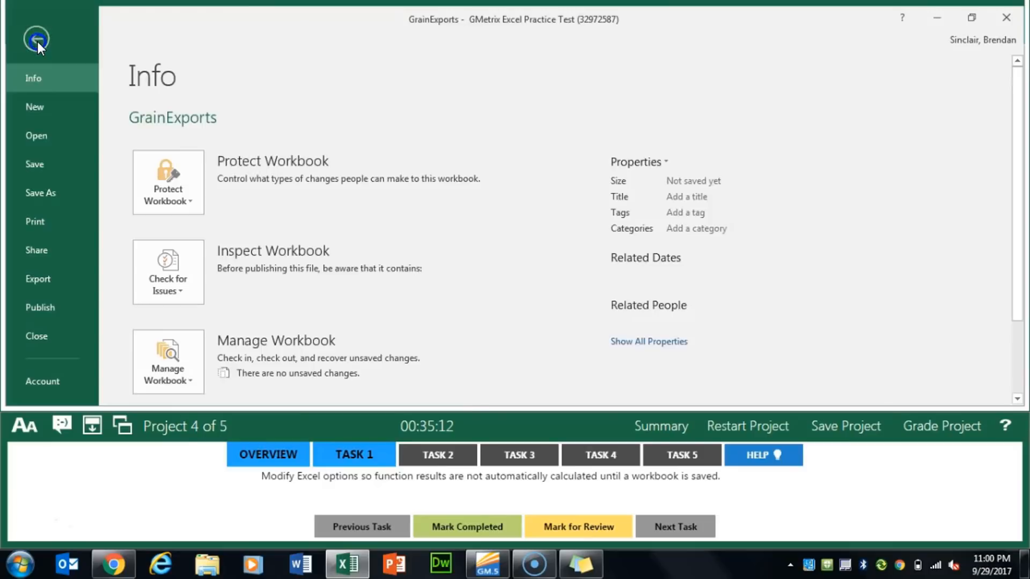
pyautogui.scroll(-3, 59, 223)
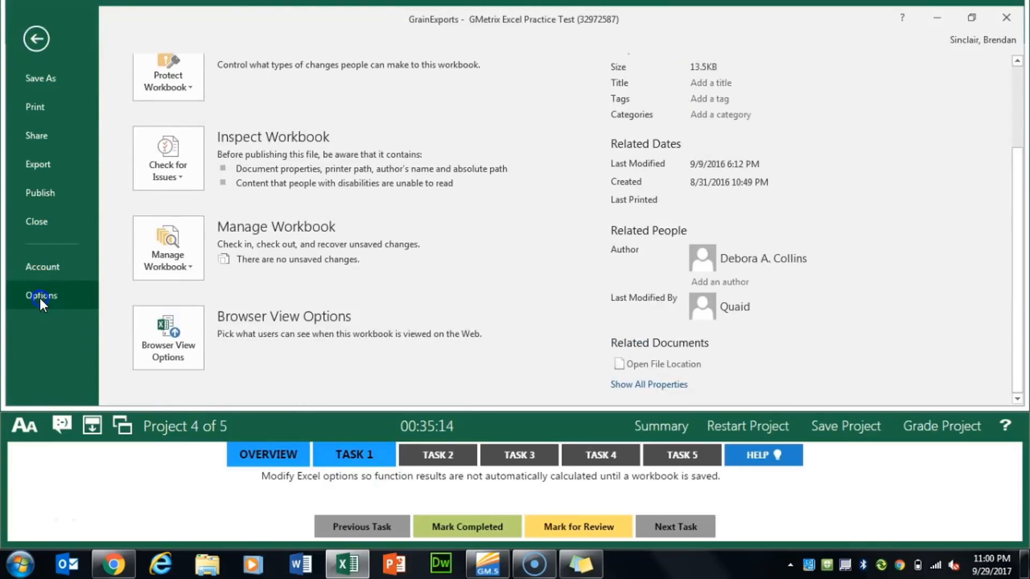
pyautogui.click(39, 298)
pyautogui.click(269, 59)
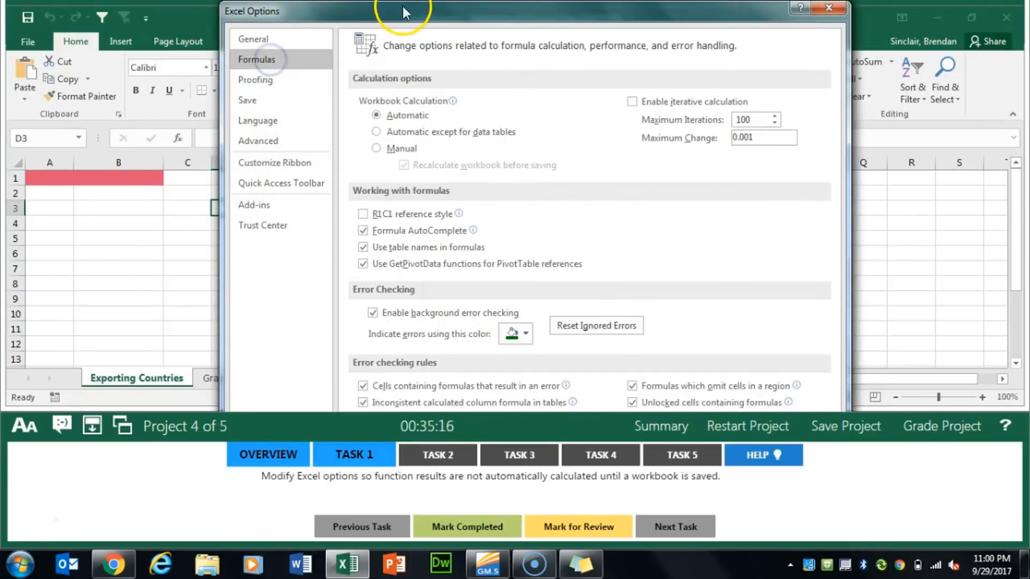
pyautogui.moveTo(409, 11)
pyautogui.mouseDown()
pyautogui.moveTo(395, 106)
pyautogui.moveTo(417, 18)
pyautogui.mouseUp()
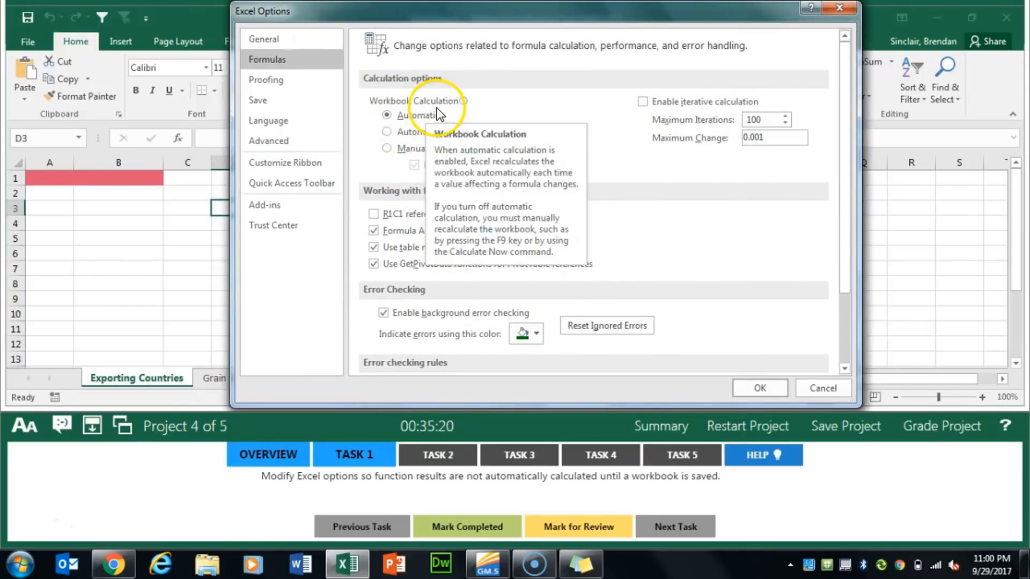
pyautogui.click(387, 151)
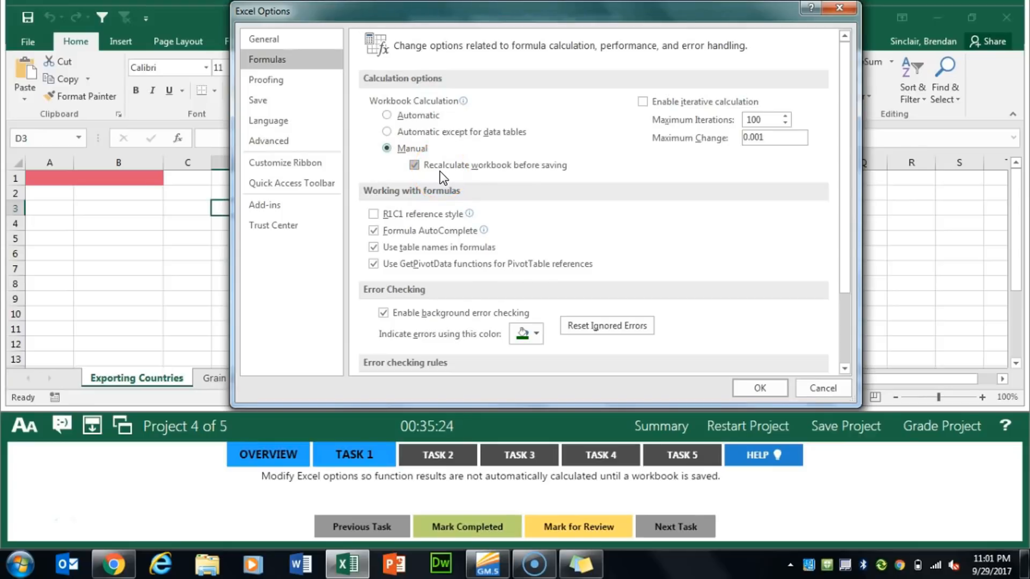
pyautogui.click(765, 394)
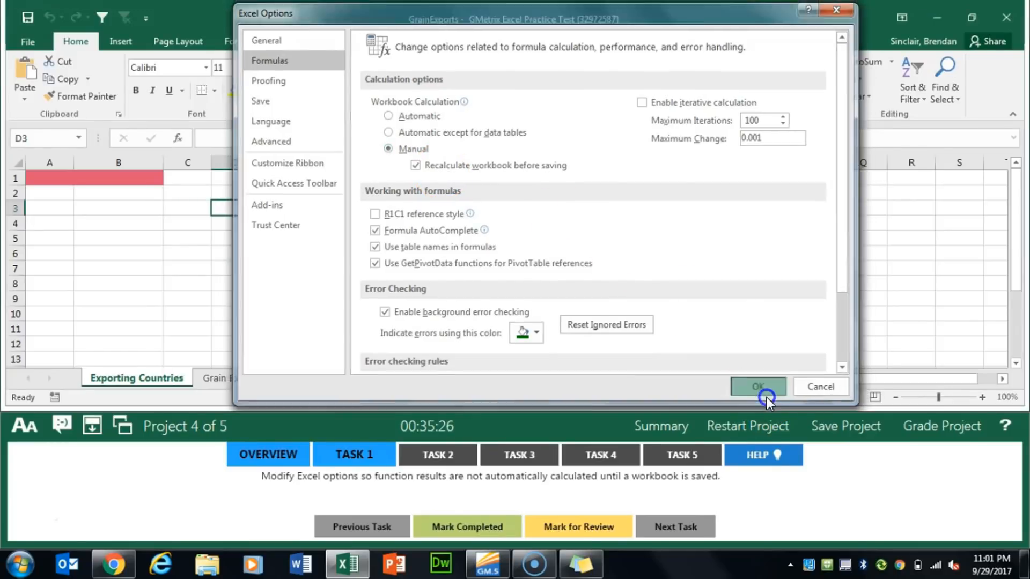
pyautogui.click(483, 527)
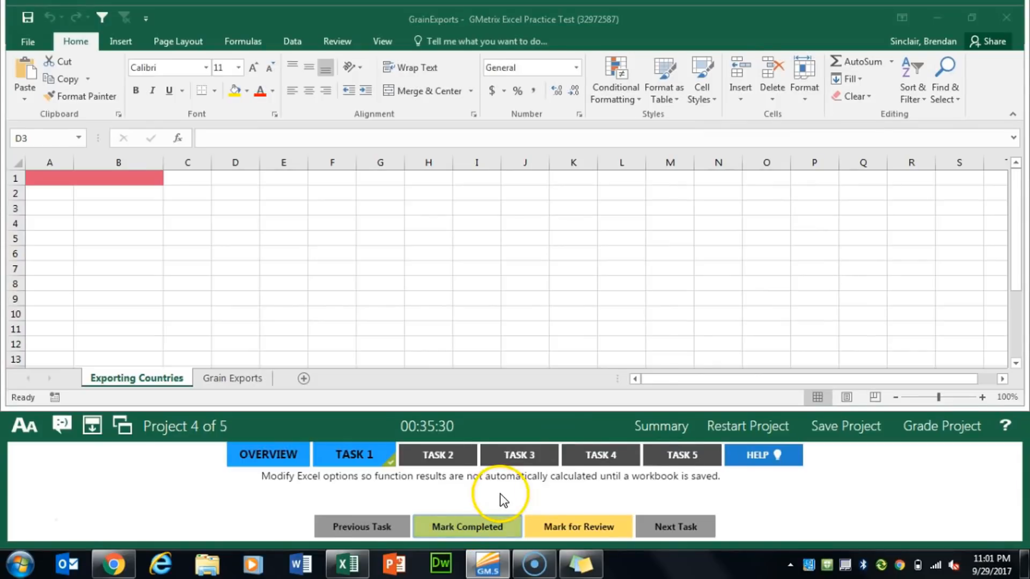
# For Task 2, modify the Code cell style with a Single underline and White, Background 1 font color, and mark the task completed
pyautogui.click(437, 456)
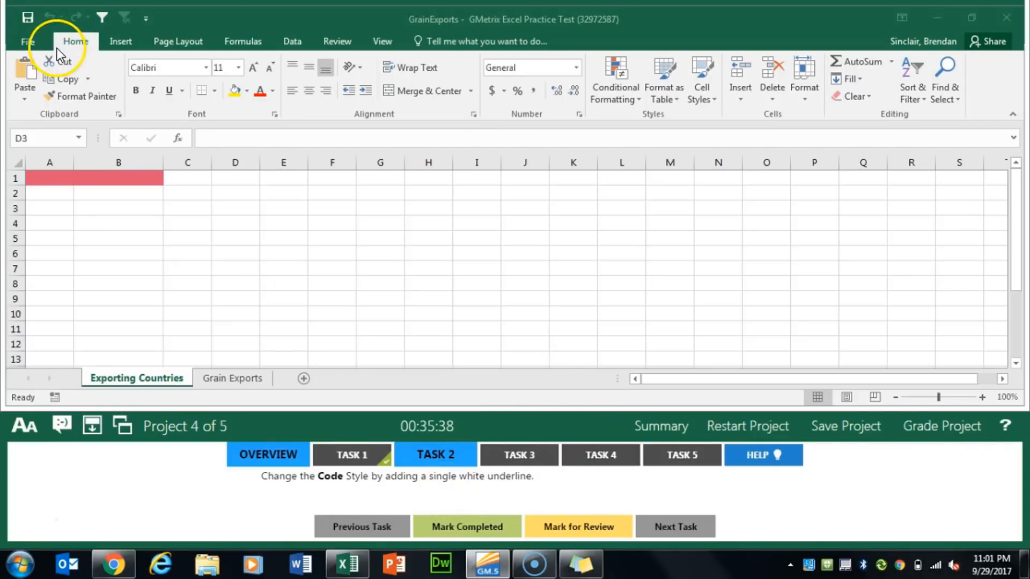
pyautogui.click(713, 99)
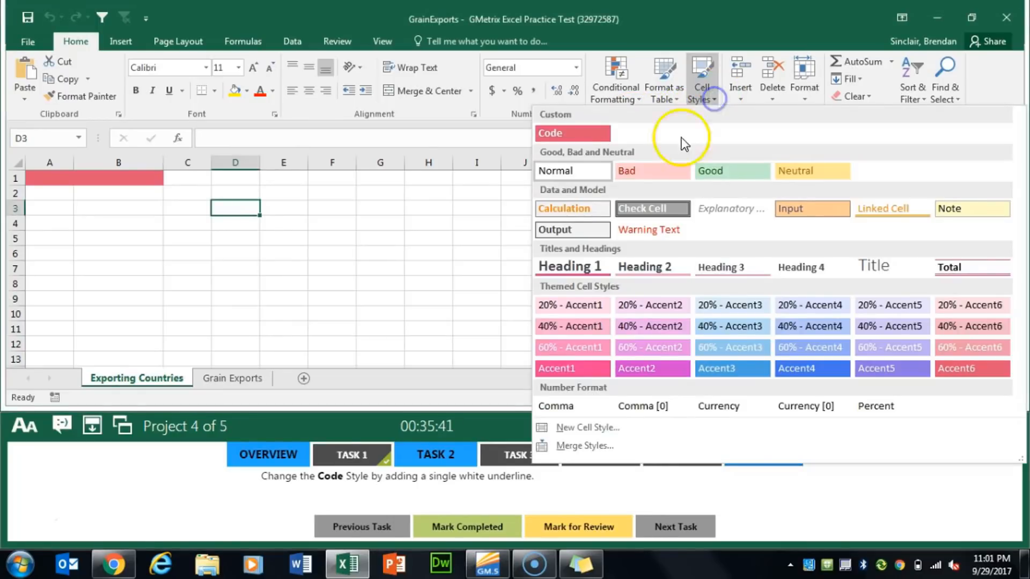
pyautogui.rightClick(582, 135)
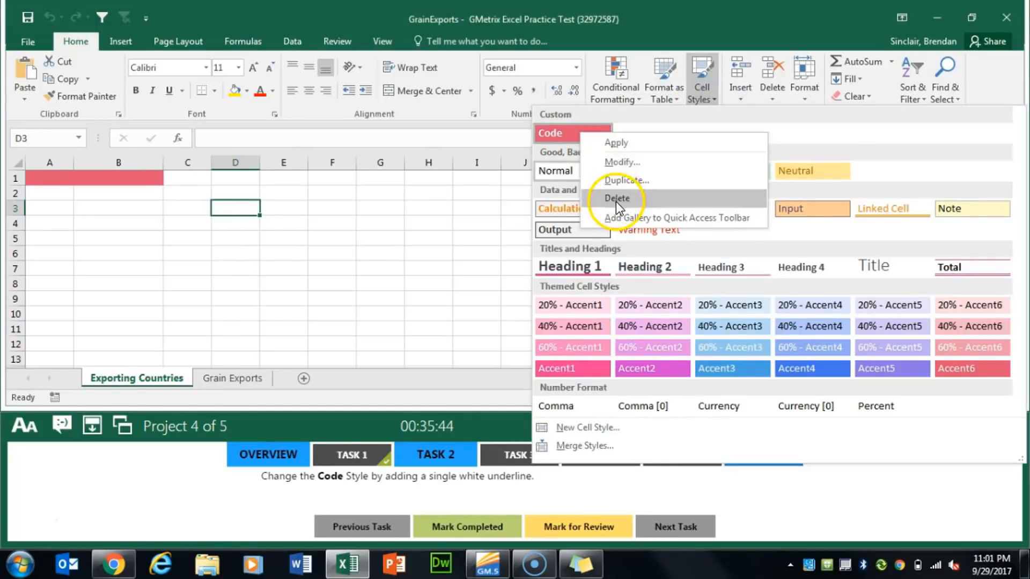
pyautogui.click(690, 165)
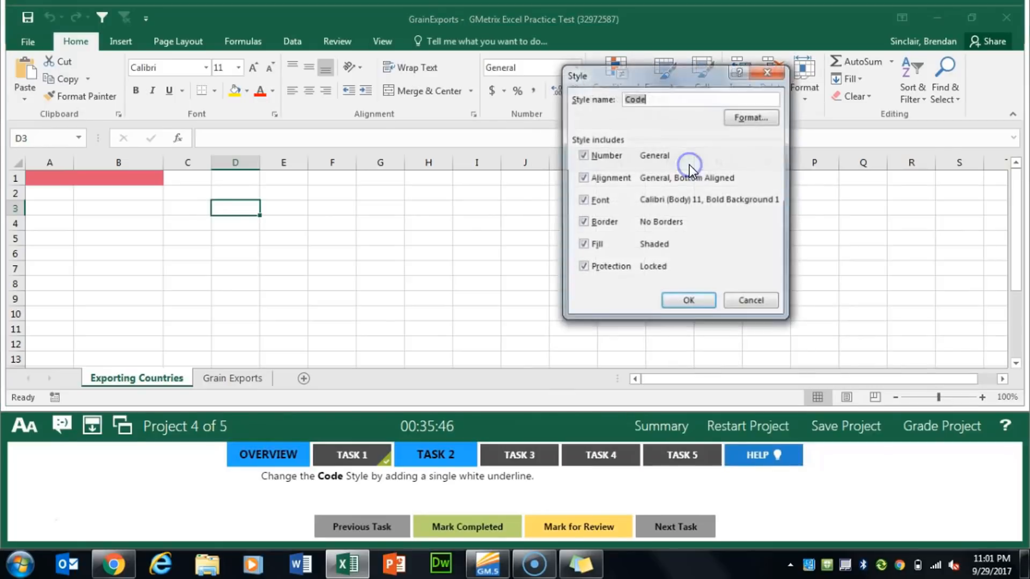
pyautogui.click(771, 122)
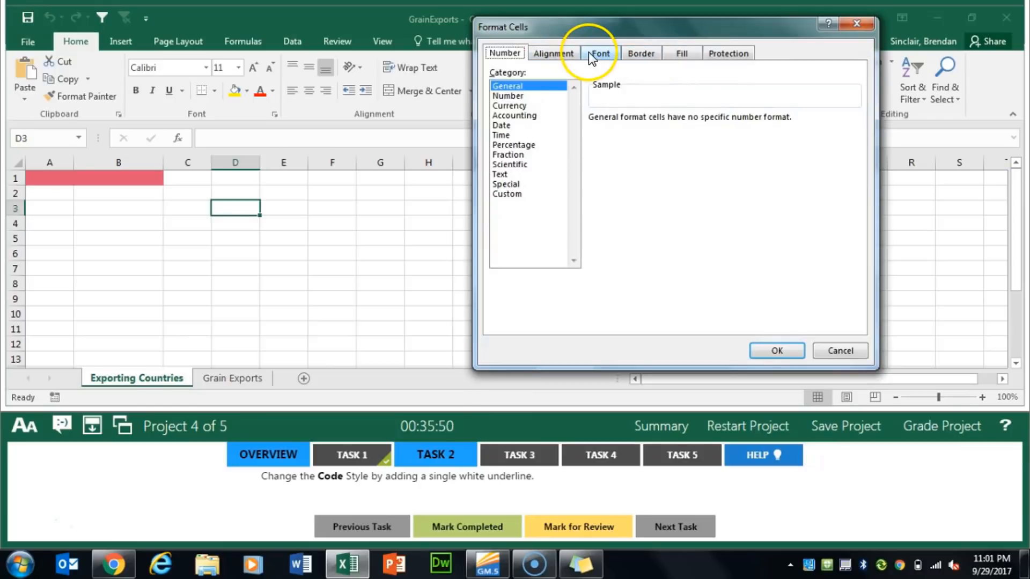
pyautogui.click(589, 54)
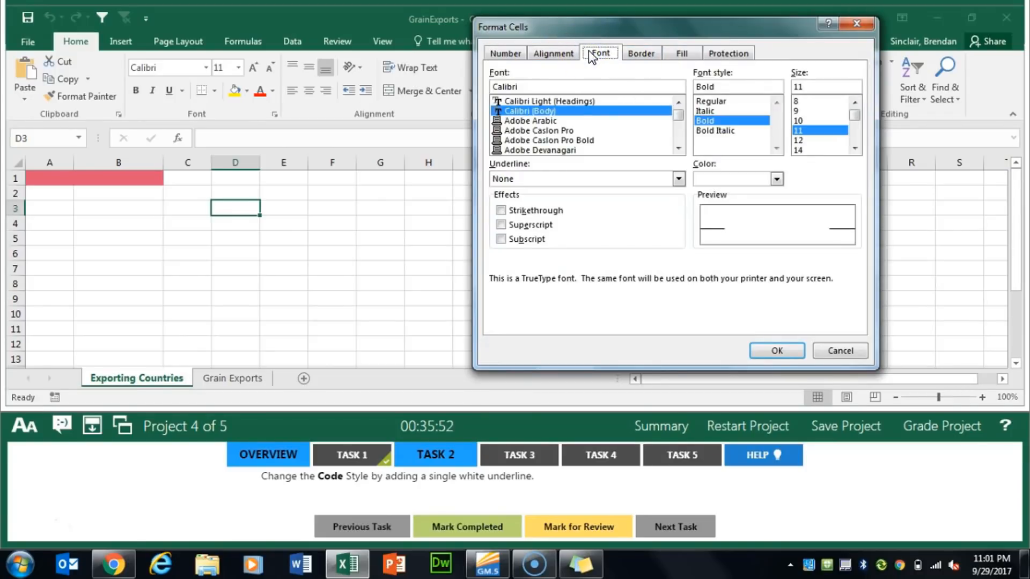
pyautogui.click(606, 179)
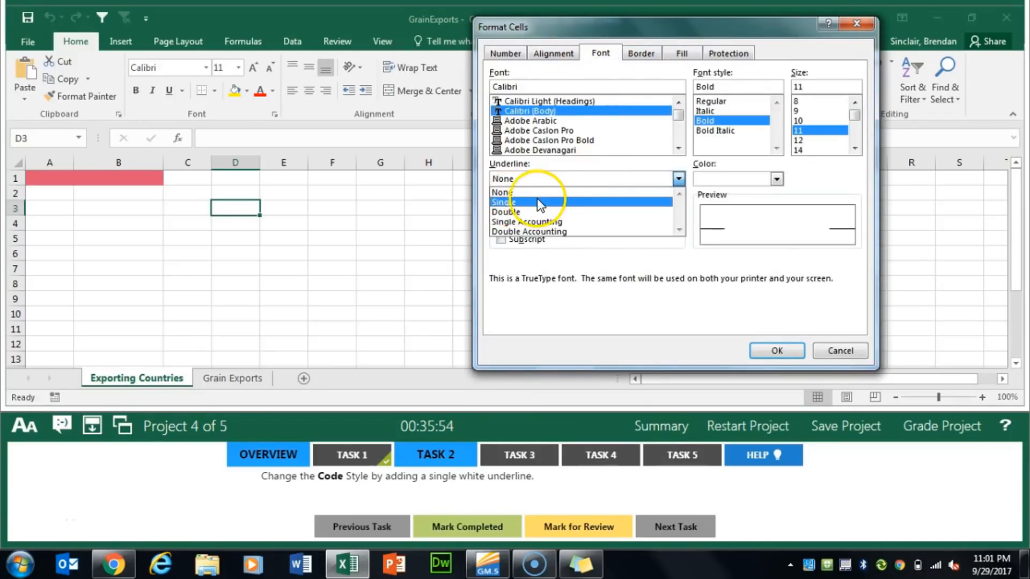
pyautogui.click(548, 207)
pyautogui.click(777, 179)
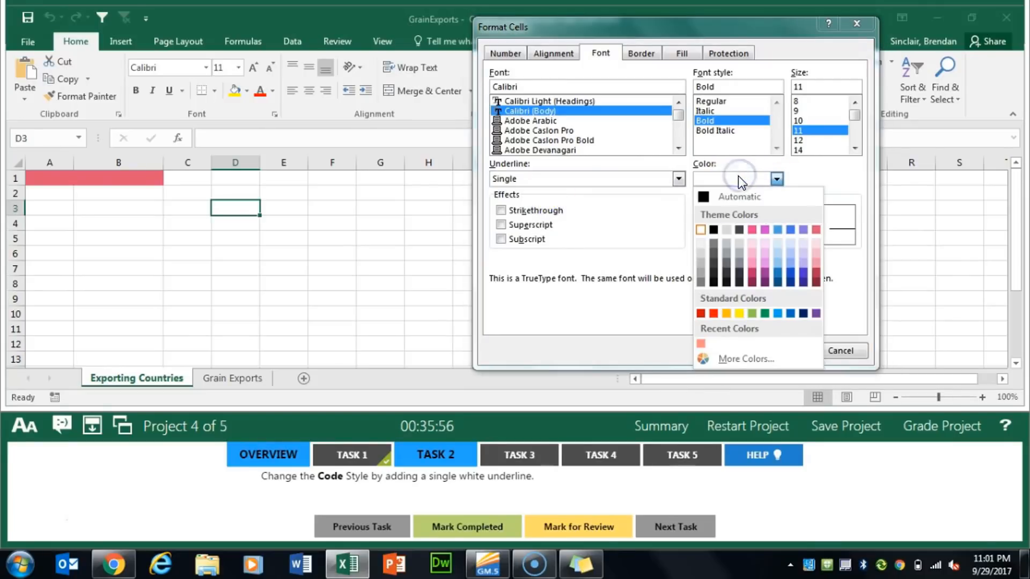
pyautogui.click(703, 232)
pyautogui.click(796, 350)
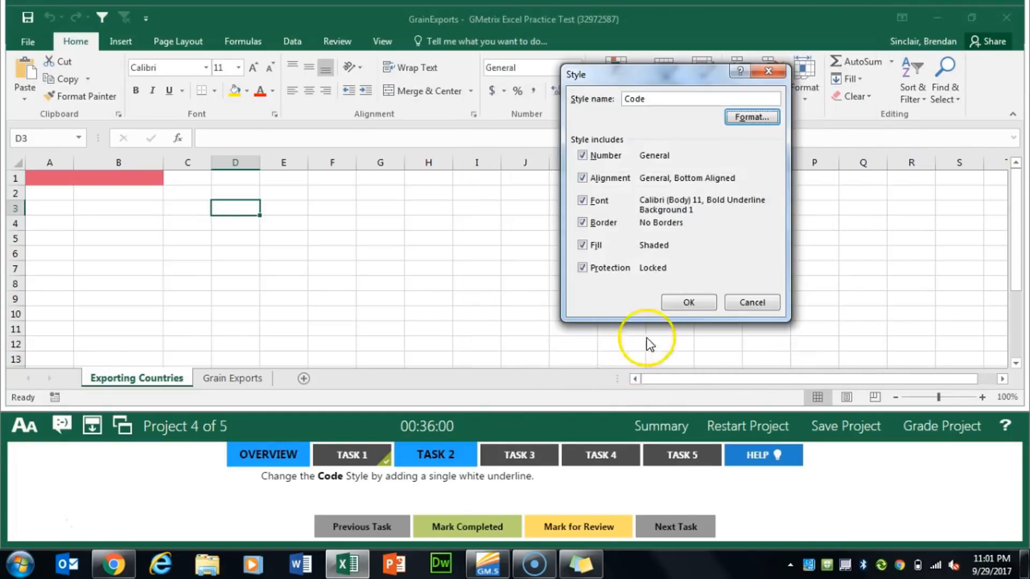
pyautogui.click(688, 302)
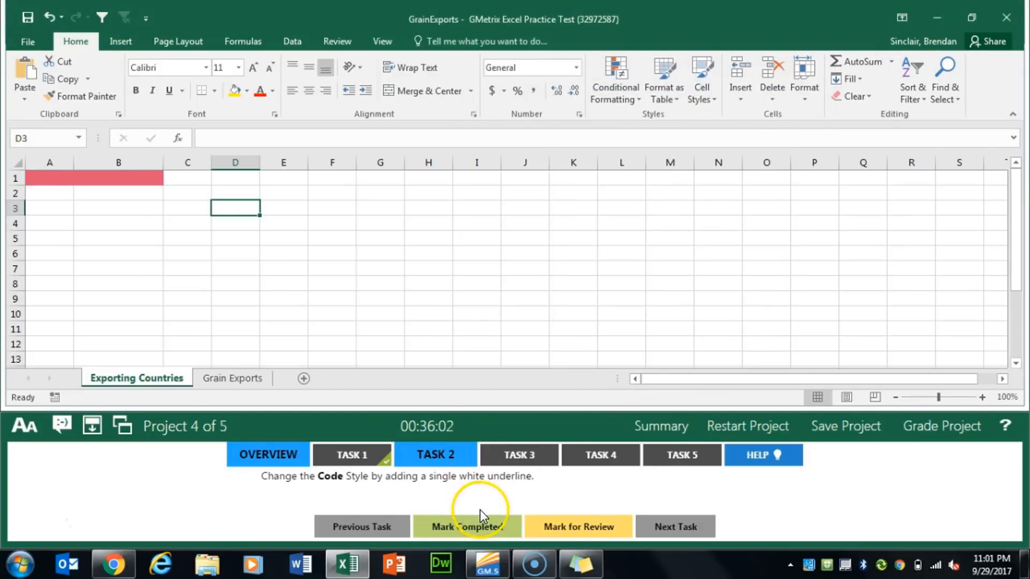
pyautogui.click(480, 523)
# For Task 3, start a workbook query at cell A1 from CodeList.xlsx in GMetrixTemplates and open its Codes worksheet for editing
pyautogui.click(509, 451)
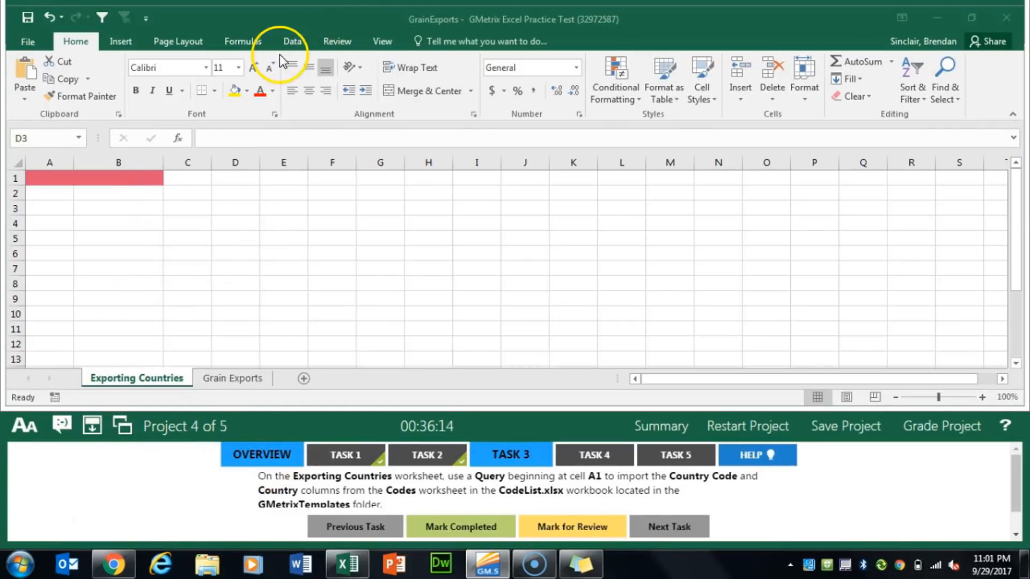
pyautogui.click(294, 41)
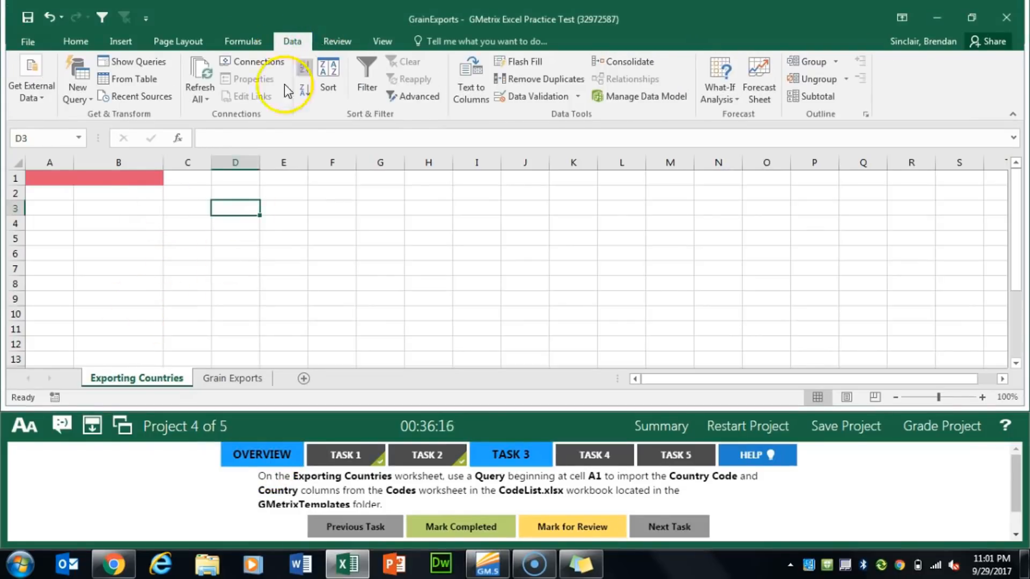
pyautogui.click(40, 178)
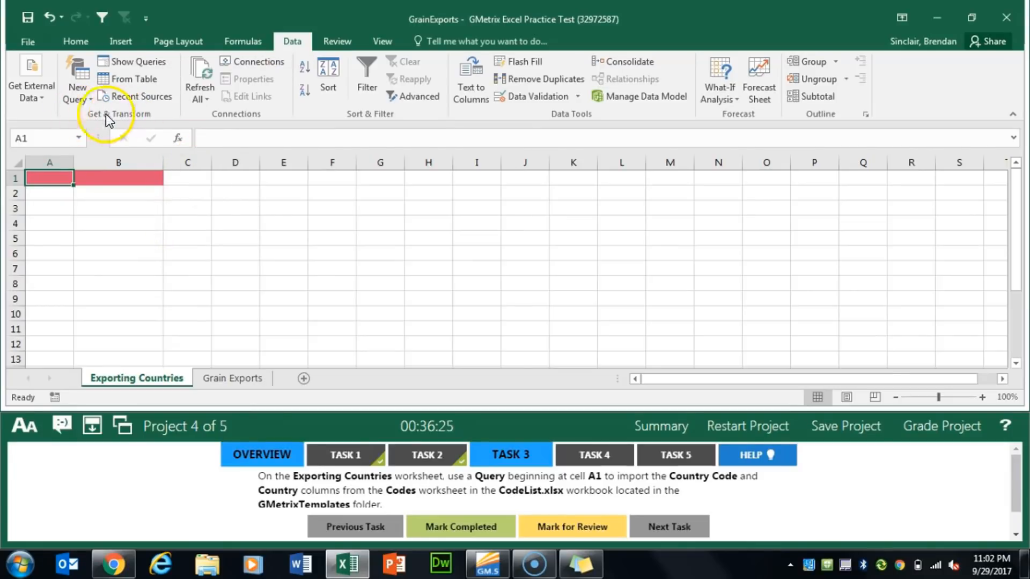
pyautogui.click(76, 92)
pyautogui.moveTo(161, 123)
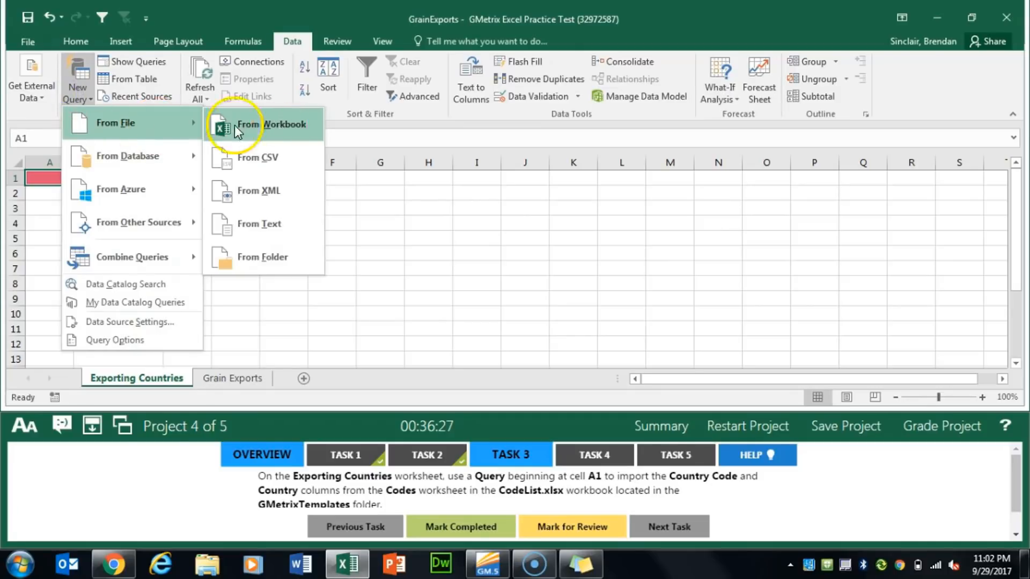
pyautogui.click(279, 125)
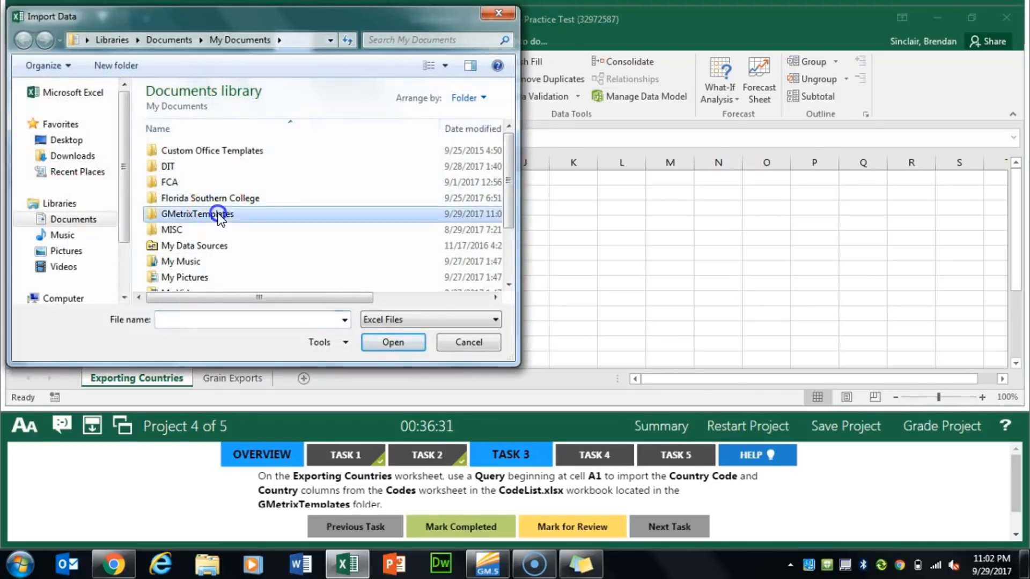
pyautogui.doubleClick(222, 214)
pyautogui.doubleClick(207, 155)
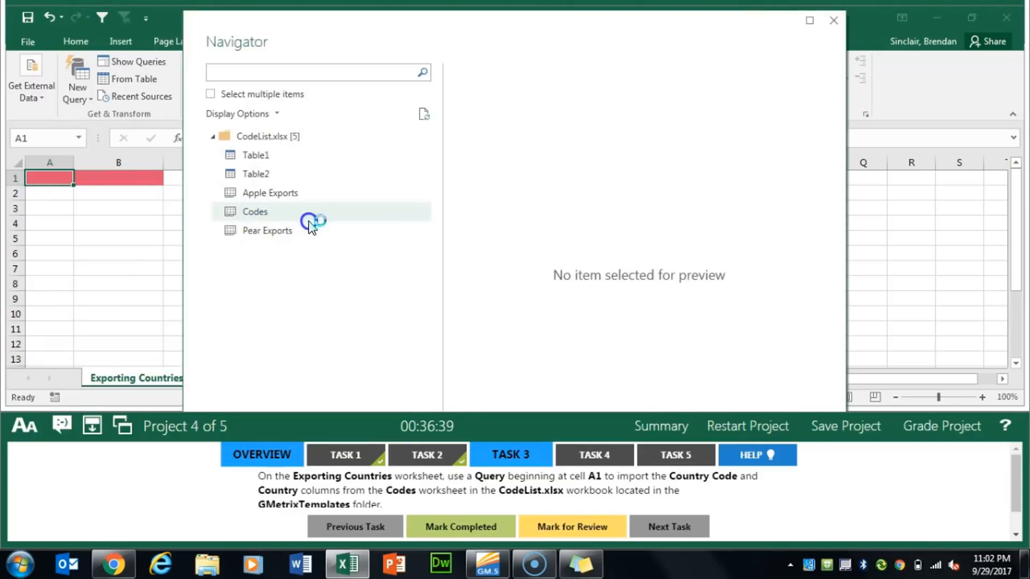
pyautogui.click(266, 217)
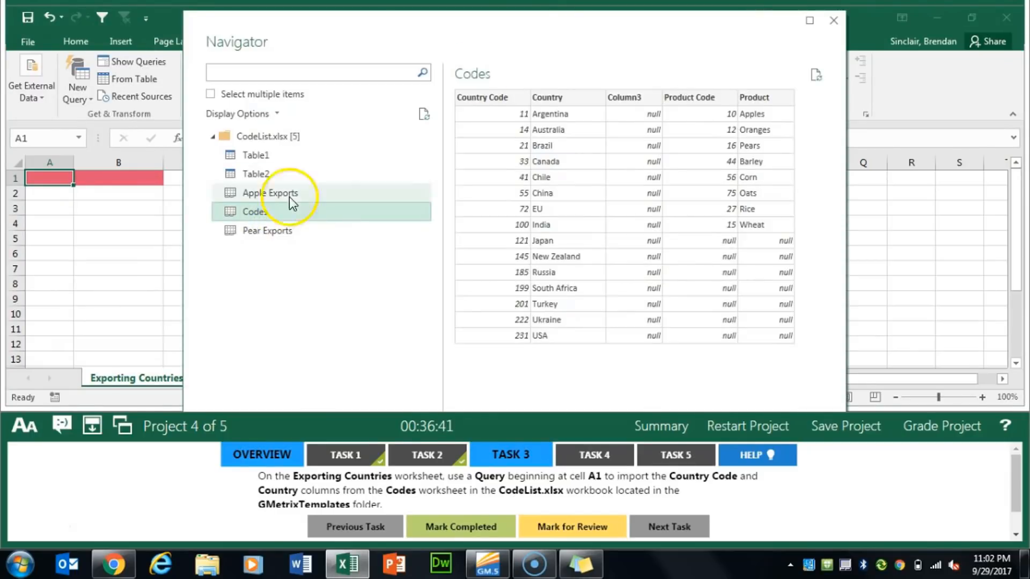
pyautogui.moveTo(550, 14); pyautogui.dragTo(557, 35)
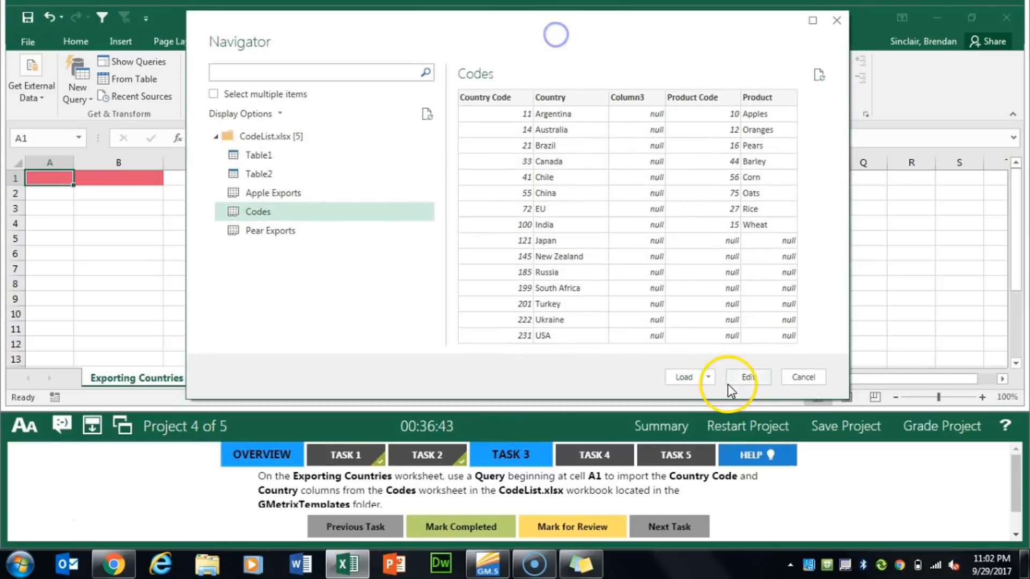
pyautogui.click(749, 377)
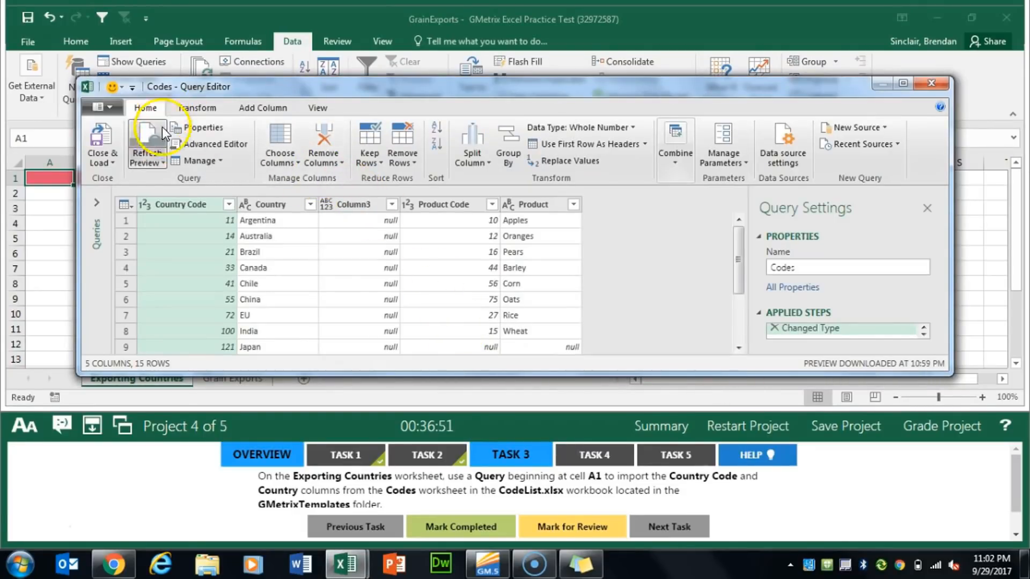
# Keep only the Country Code and Country columns in the Codes query
pyautogui.click(281, 164)
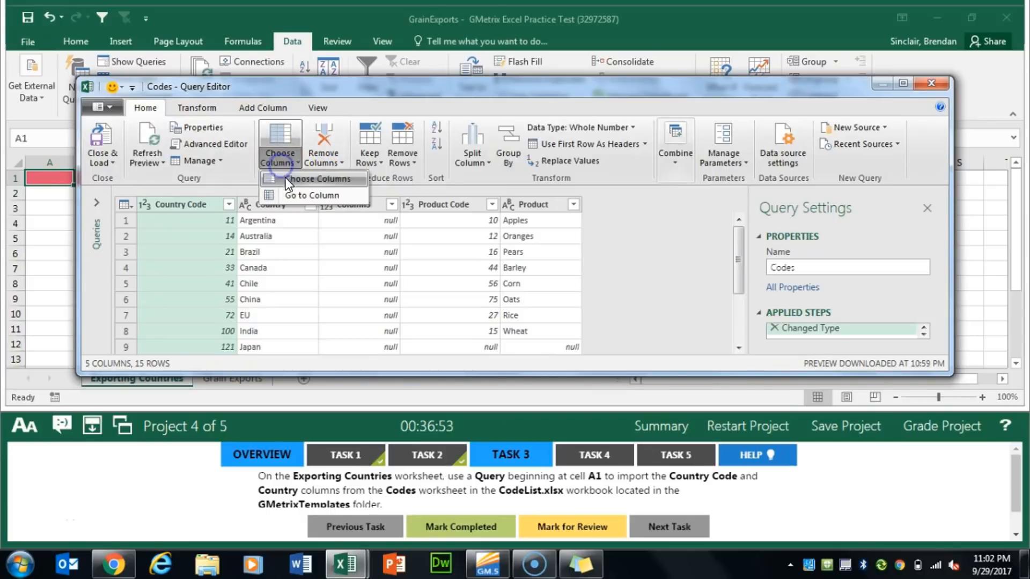
pyautogui.click(294, 179)
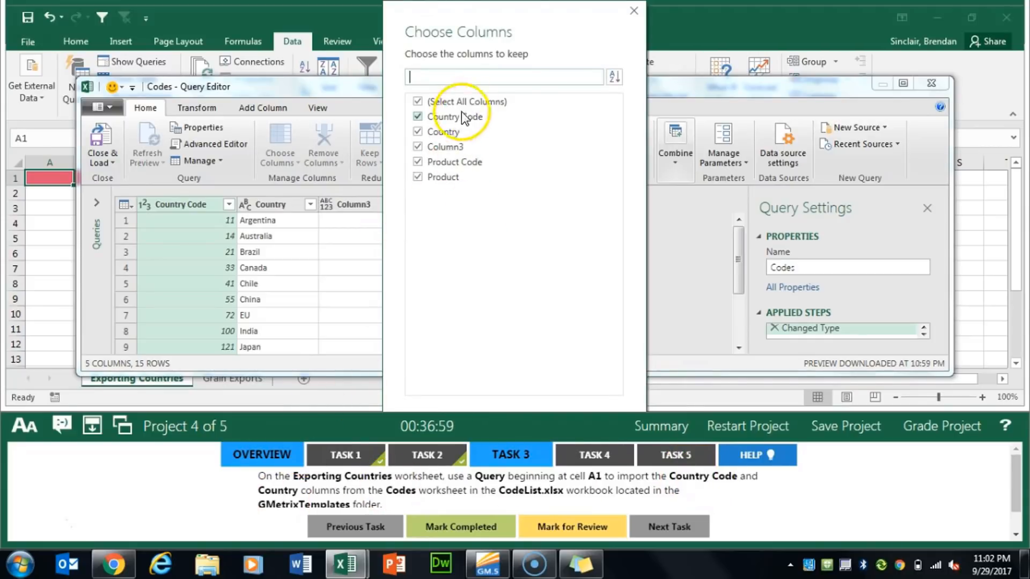
pyautogui.click(482, 104)
pyautogui.click(443, 117)
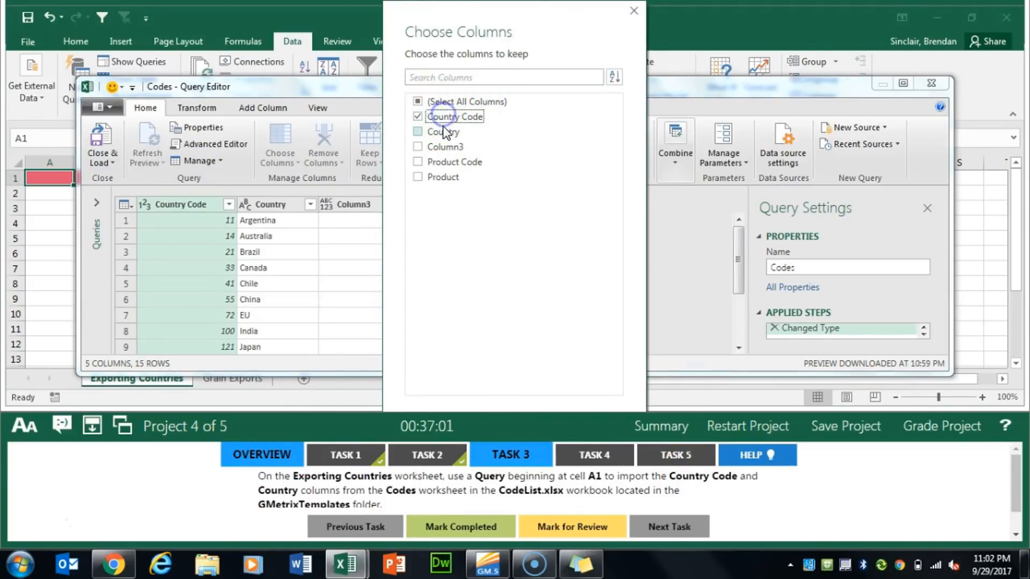
pyautogui.click(442, 130)
pyautogui.press('Return')
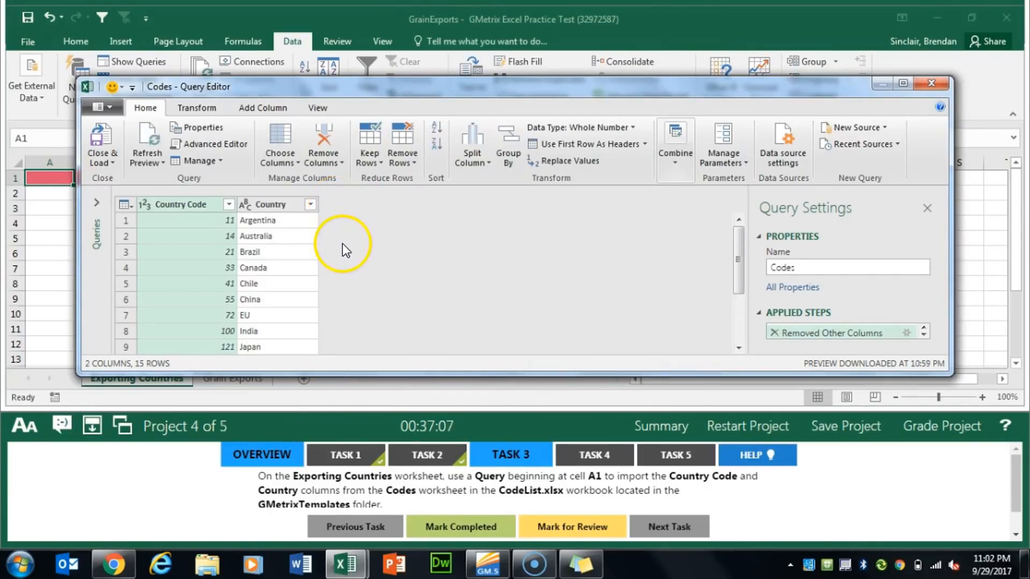
# Load the Codes query as a table into the existing worksheet at $A$1, close the Workbook Queries pane, and mark Task 3 completed
pyautogui.click(140, 161)
pyautogui.click(114, 162)
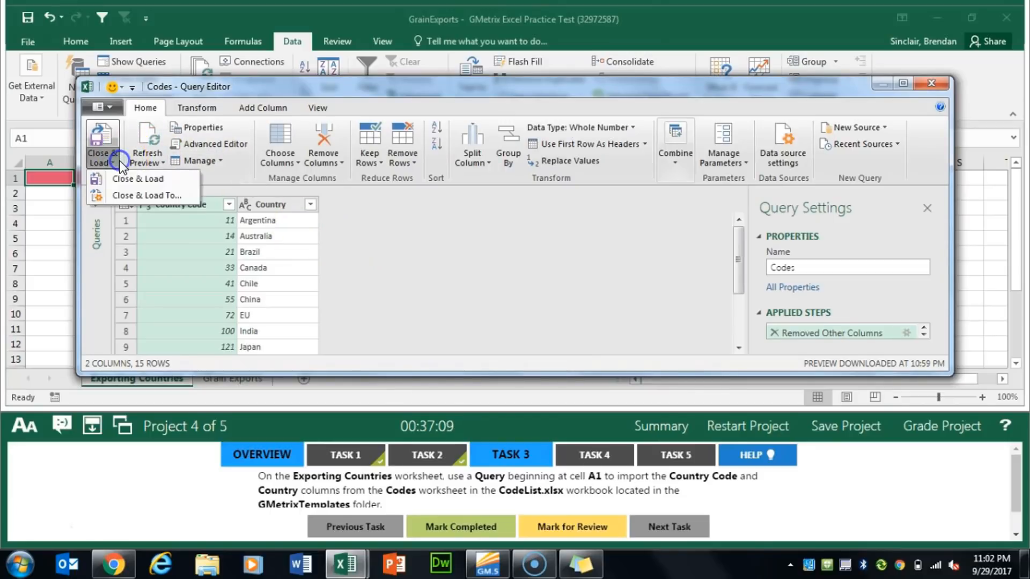
pyautogui.click(160, 191)
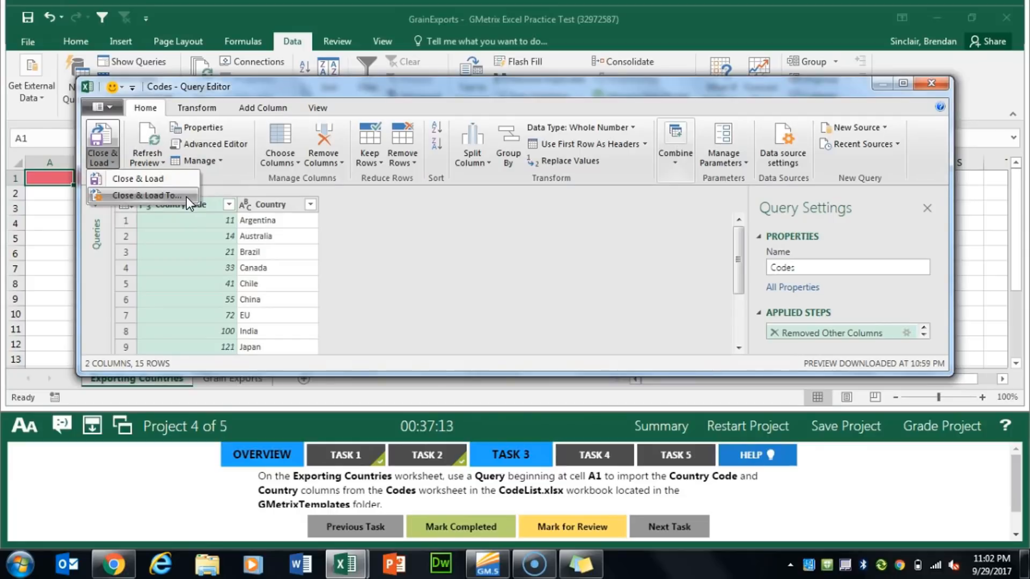
pyautogui.click(186, 197)
pyautogui.click(361, 219)
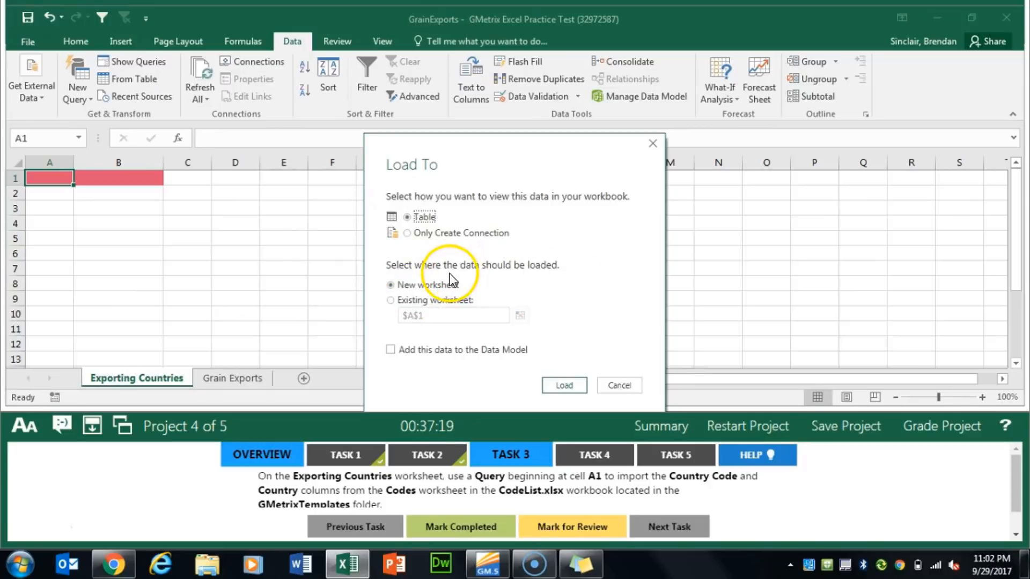
pyautogui.click(435, 300)
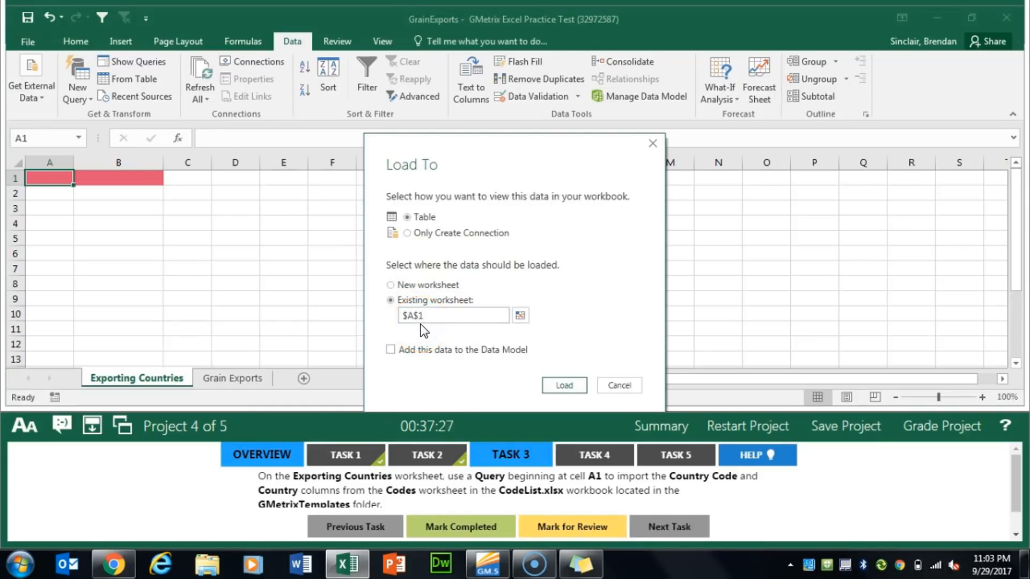
pyautogui.click(566, 386)
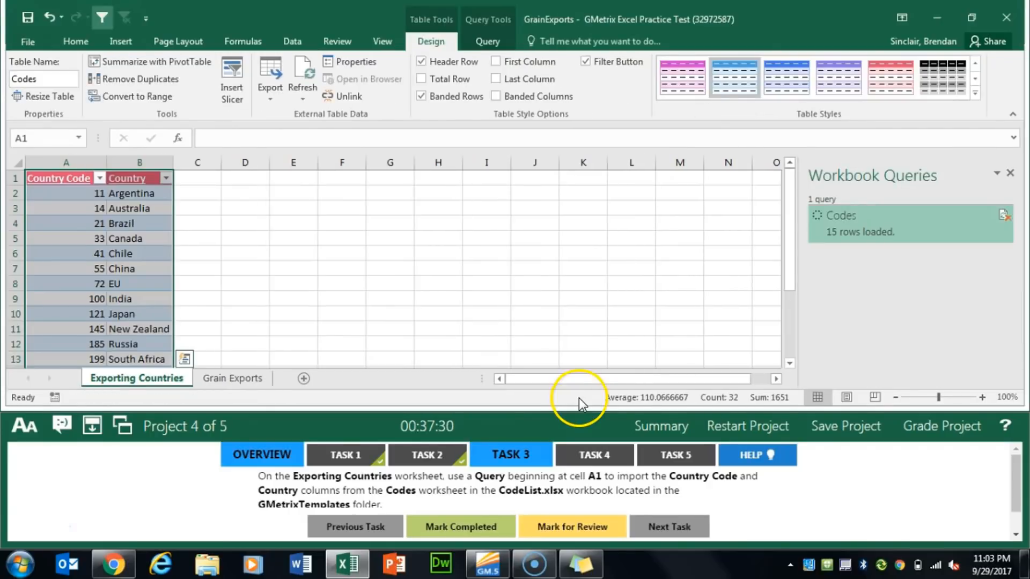
pyautogui.click(1010, 174)
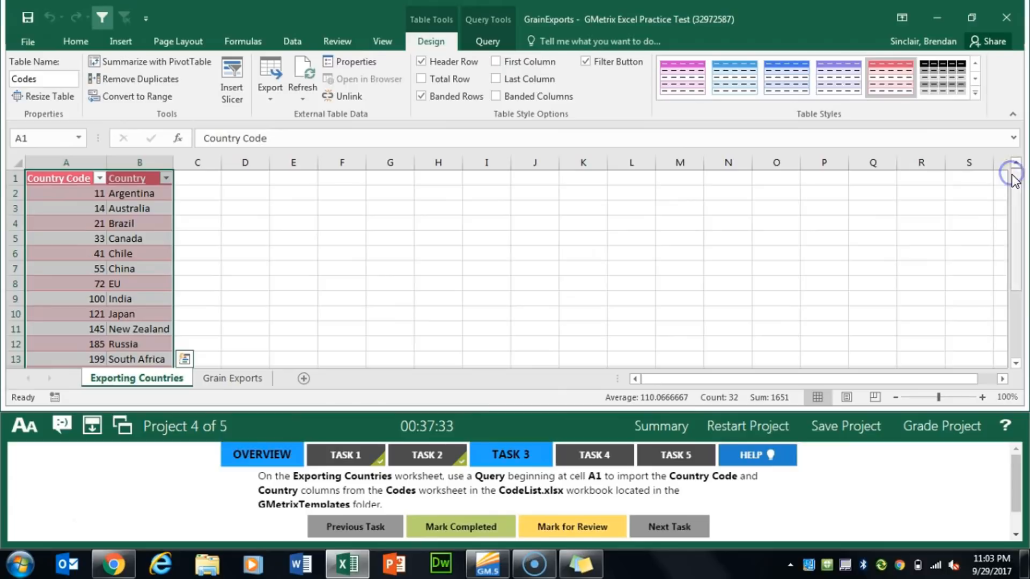
pyautogui.click(453, 528)
# For Task 4, name the range A2:A85 on the Grain Exports worksheet CountryCode and mark the task completed
pyautogui.click(594, 455)
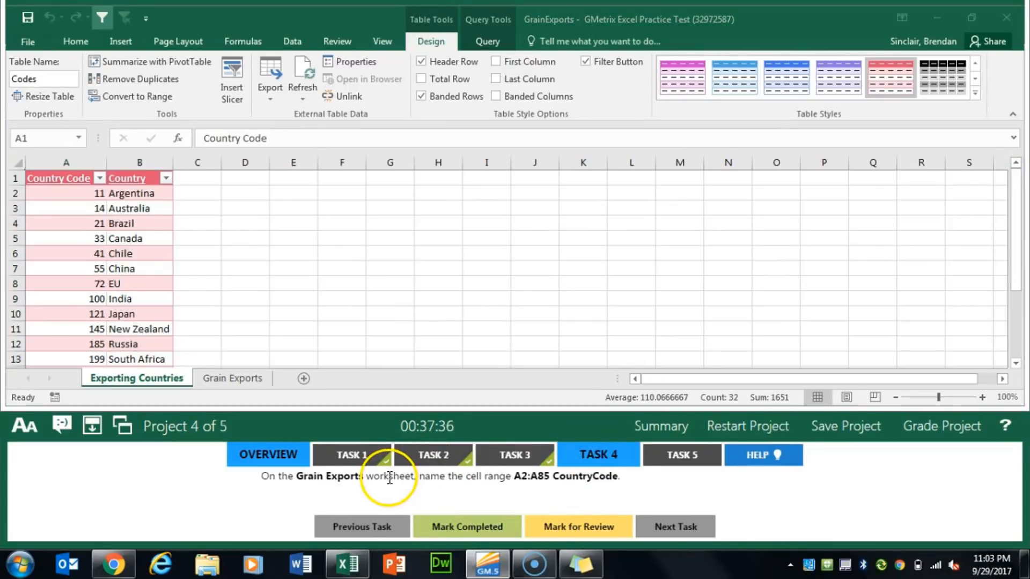
pyautogui.click(229, 380)
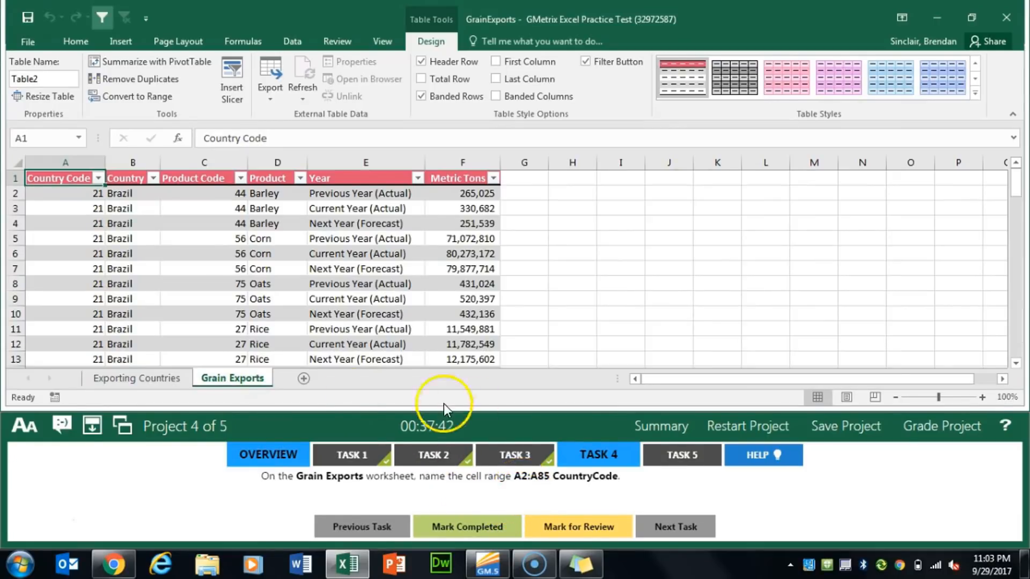
pyautogui.click(73, 237)
pyautogui.click(79, 191)
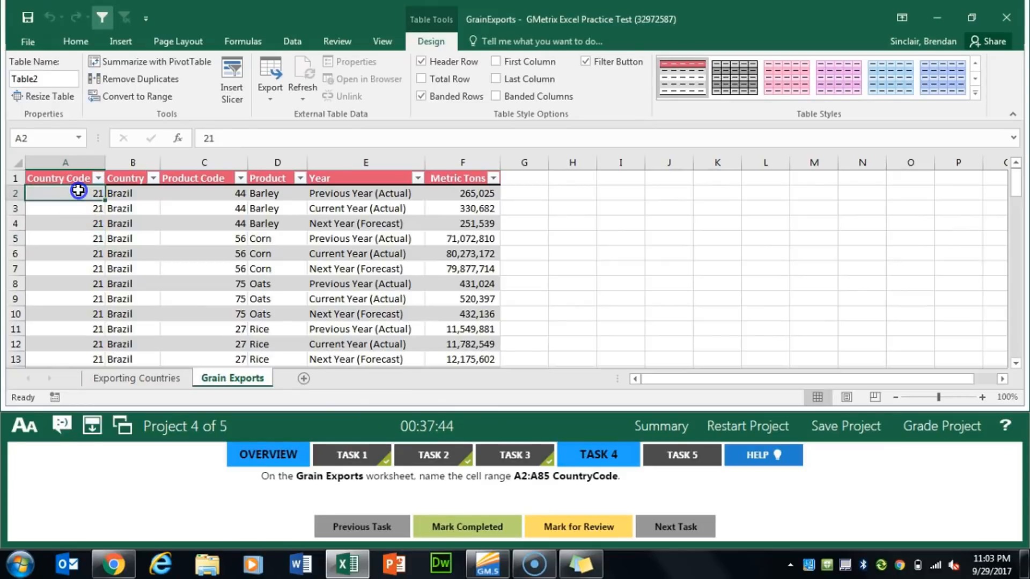
pyautogui.moveTo(77, 193); pyautogui.dragTo(60, 341)
pyautogui.scroll(-1, 339, 302)
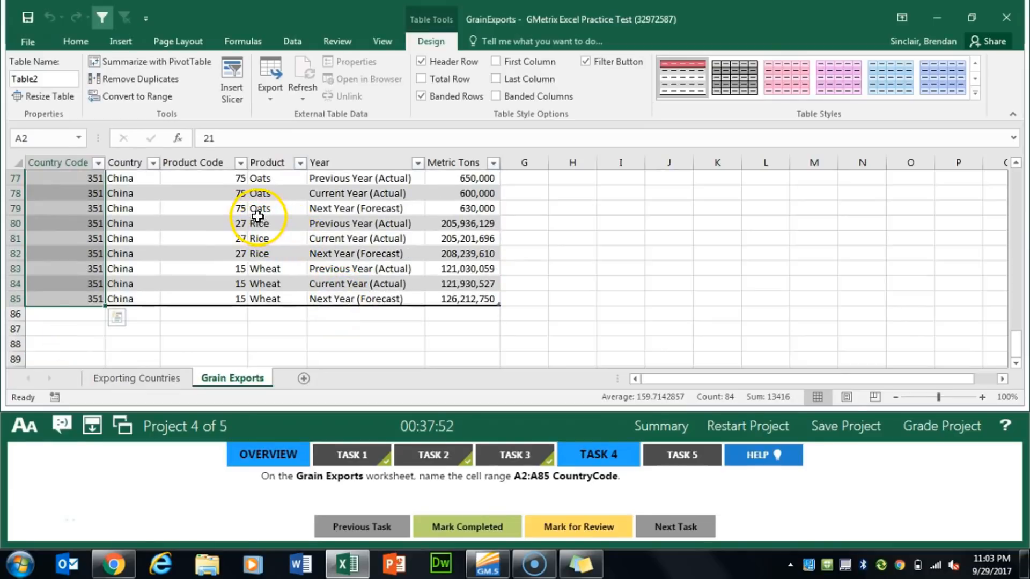
pyautogui.click(57, 140)
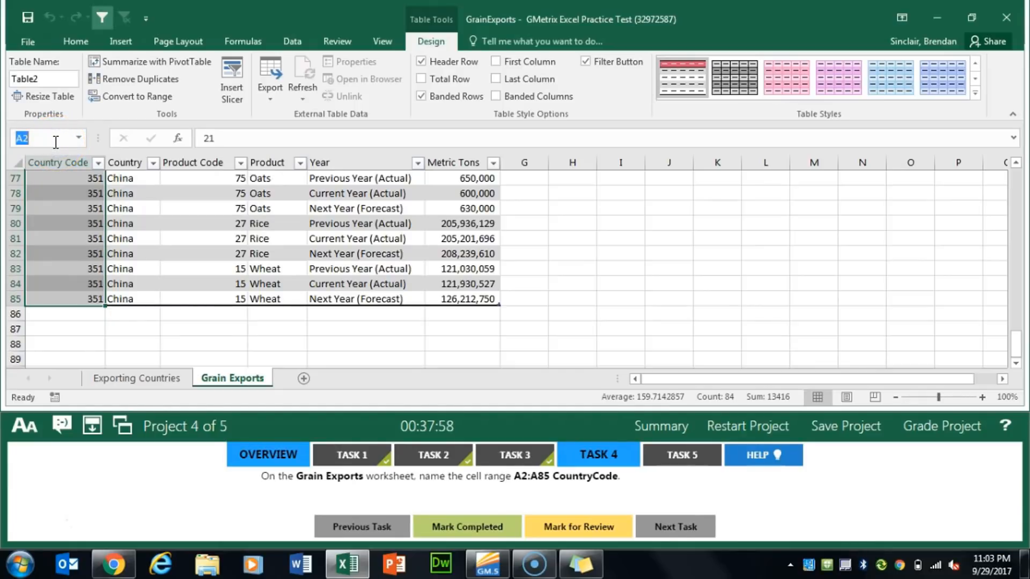
pyautogui.write('CountryCode')
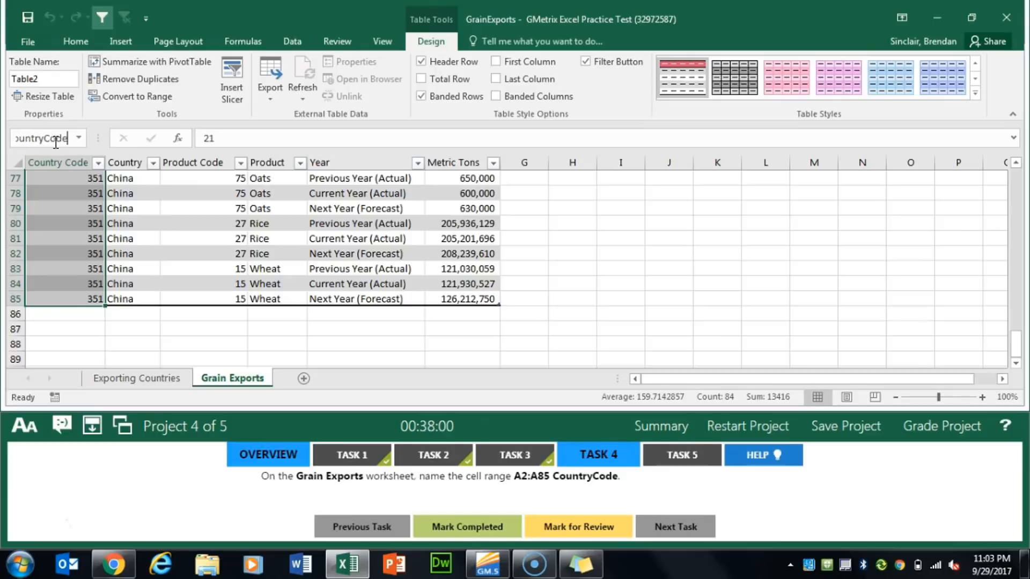
pyautogui.press('Return')
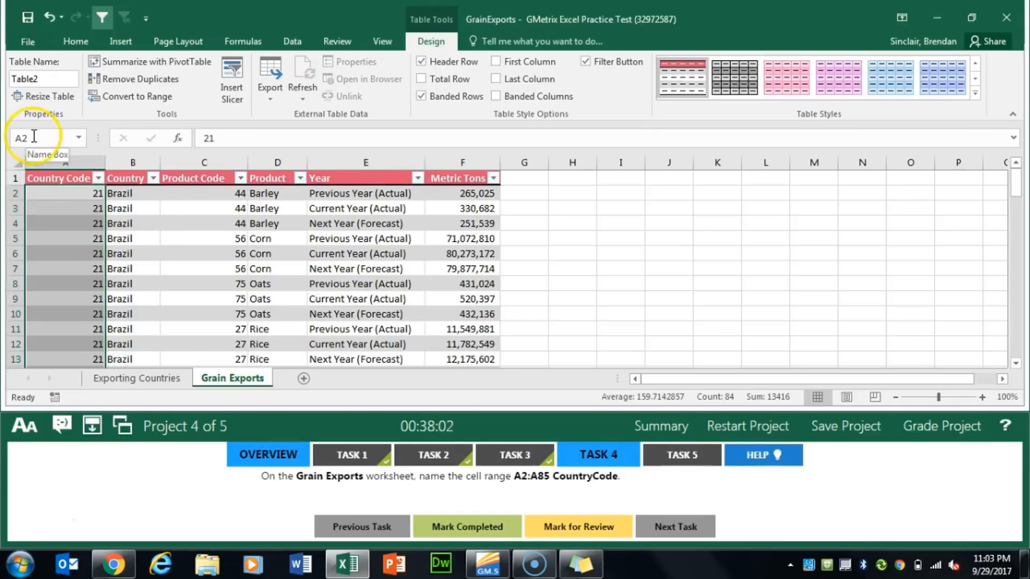
pyautogui.click(481, 529)
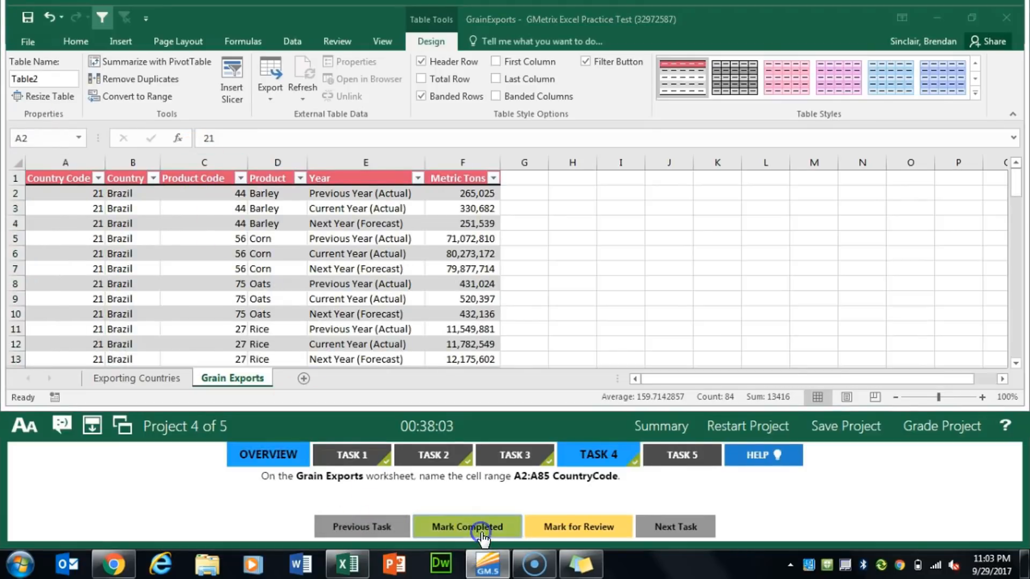
# For Task 5, create a PivotTable on a new worksheet from the whole Grain Exports table
pyautogui.click(690, 455)
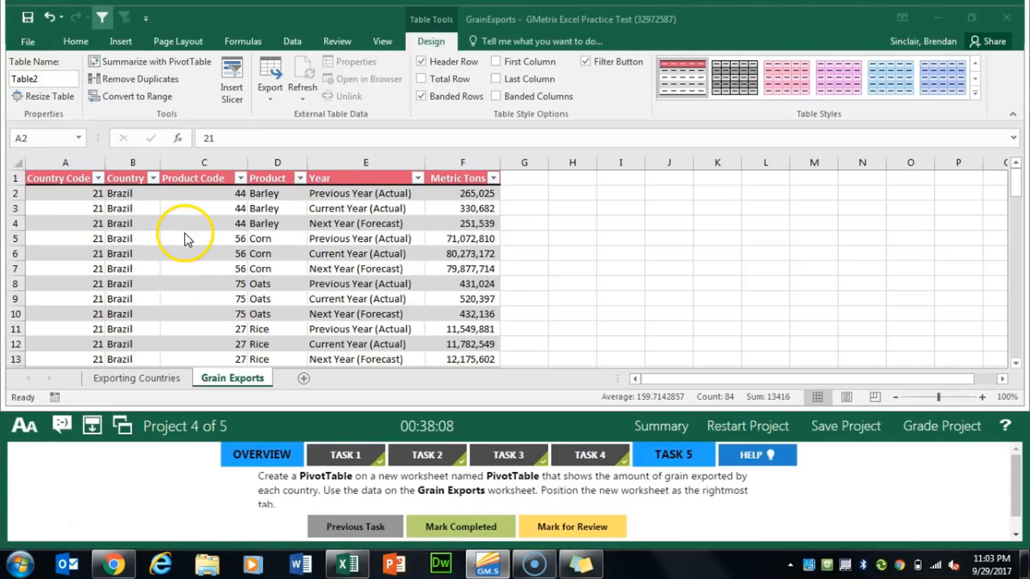
pyautogui.click(212, 256)
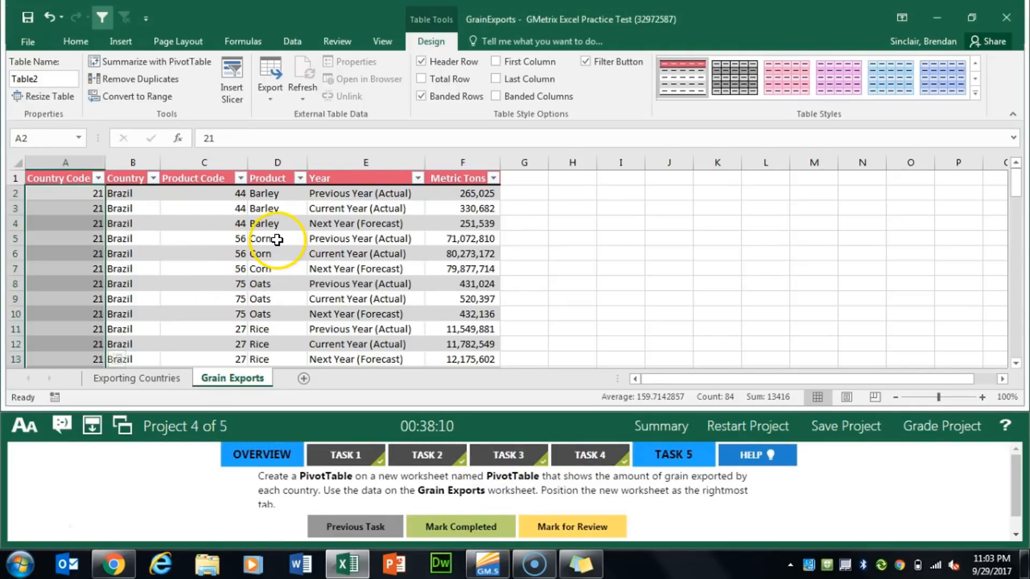
pyautogui.click(75, 179)
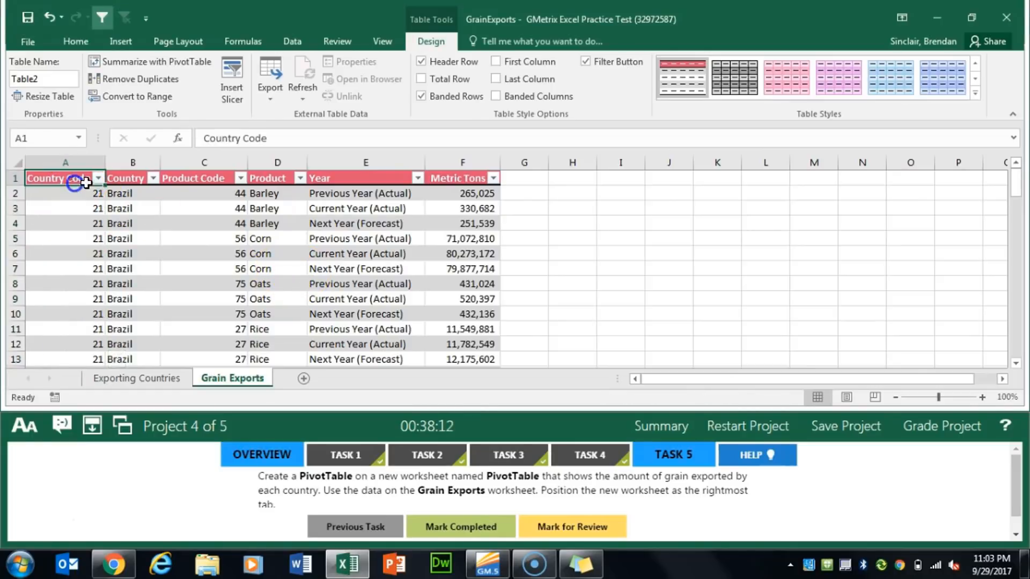
pyautogui.hotkey('ctrl', 'shift', 'End')
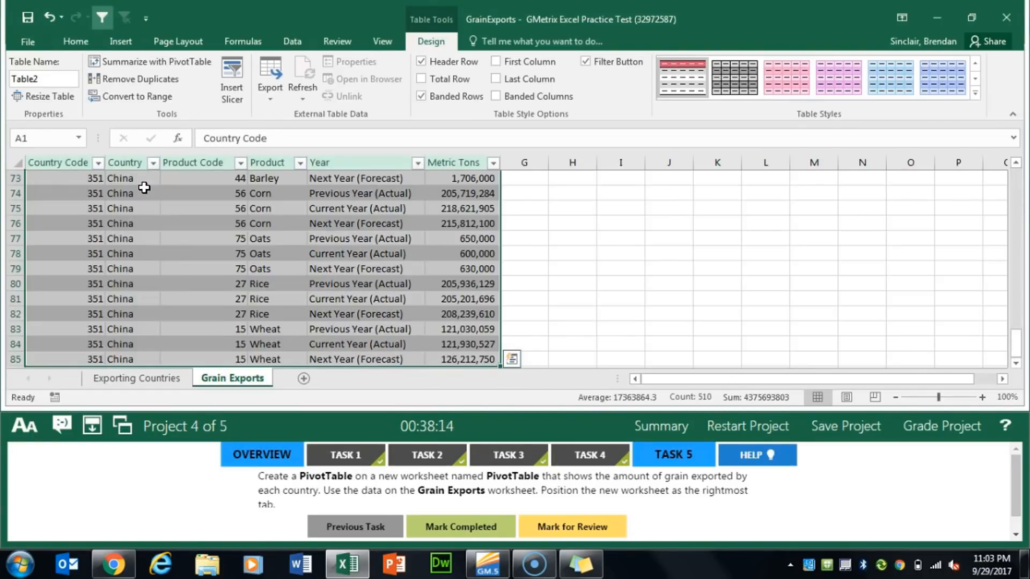
pyautogui.click(115, 43)
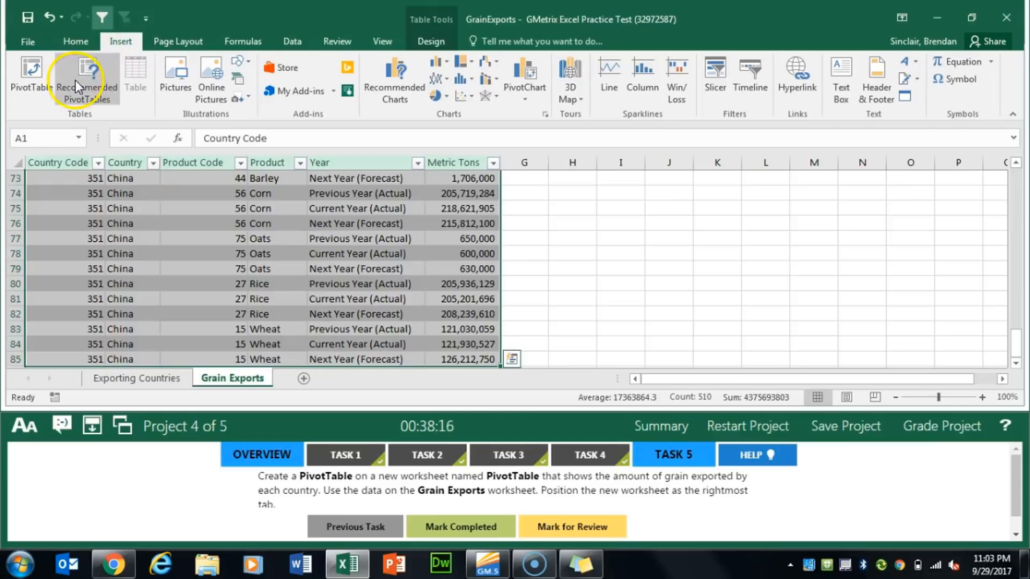
pyautogui.click(34, 96)
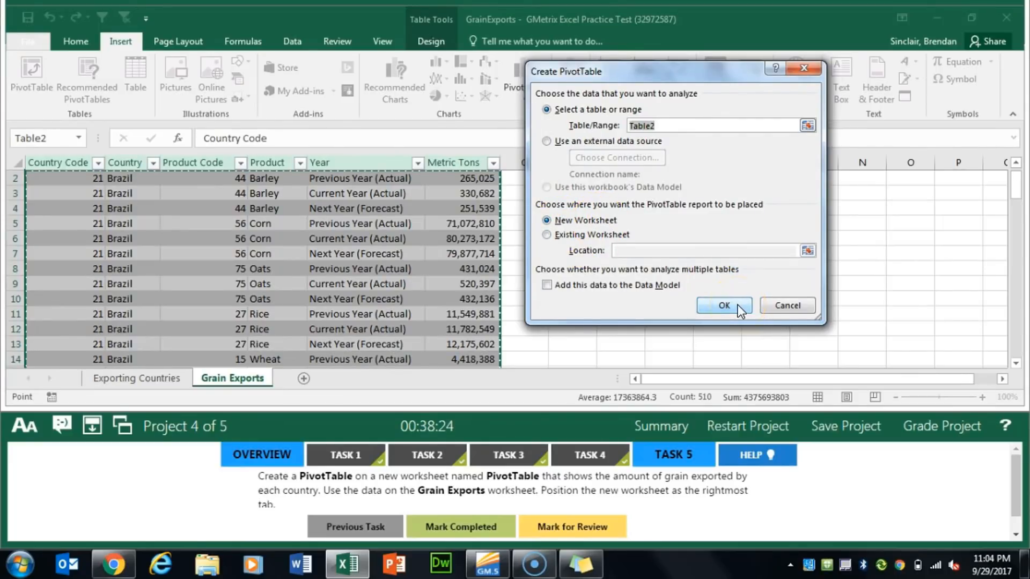
pyautogui.click(724, 305)
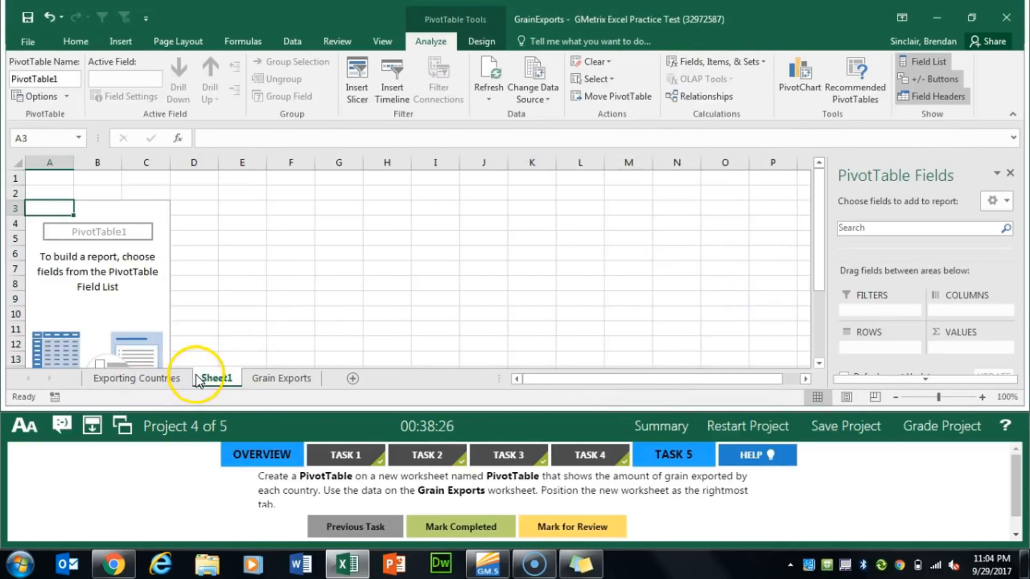
# Place the new PivotTable sheet after Grain Exports as the last worksheet and rename it PivotTable
pyautogui.moveTo(210, 385); pyautogui.dragTo(330, 376)
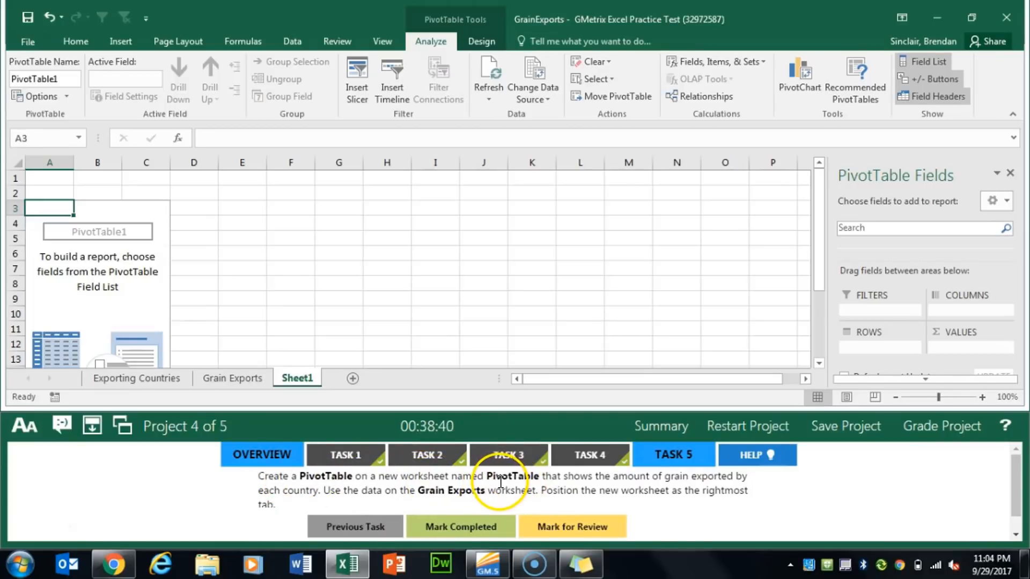
pyautogui.rightClick(311, 387)
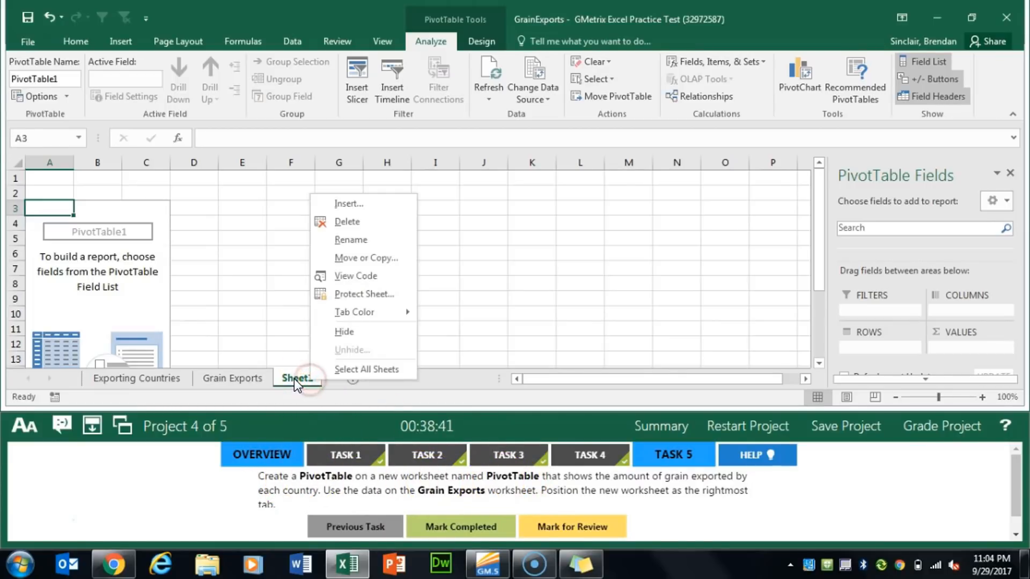
pyautogui.click(379, 242)
pyautogui.write('P')
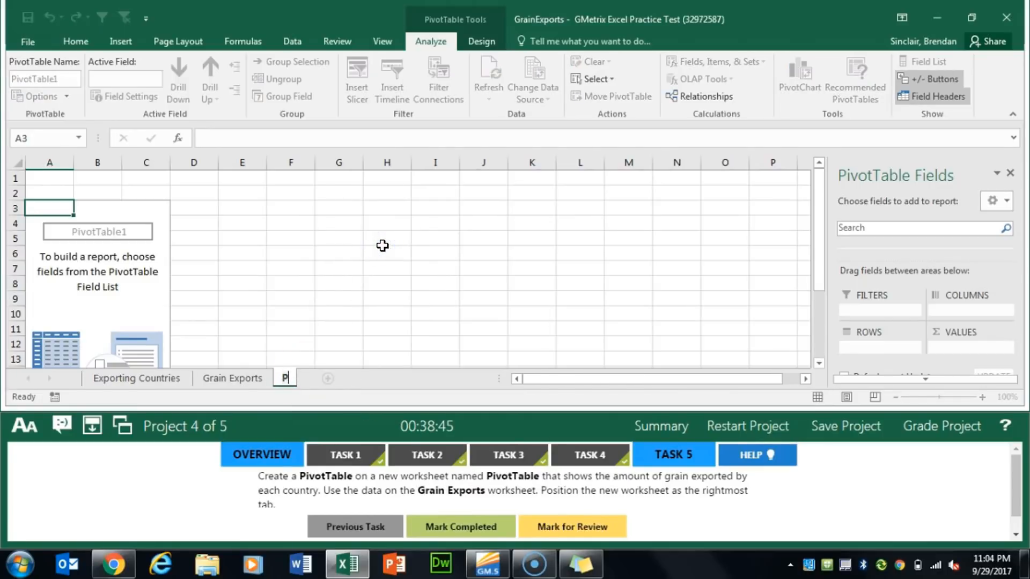
pyautogui.write('ivotTable')
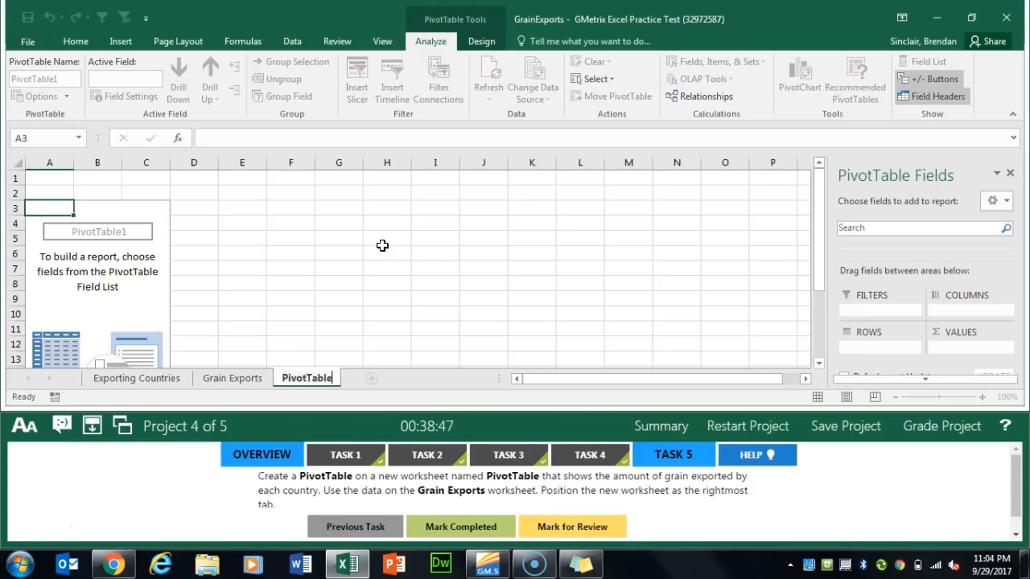
pyautogui.press('Return')
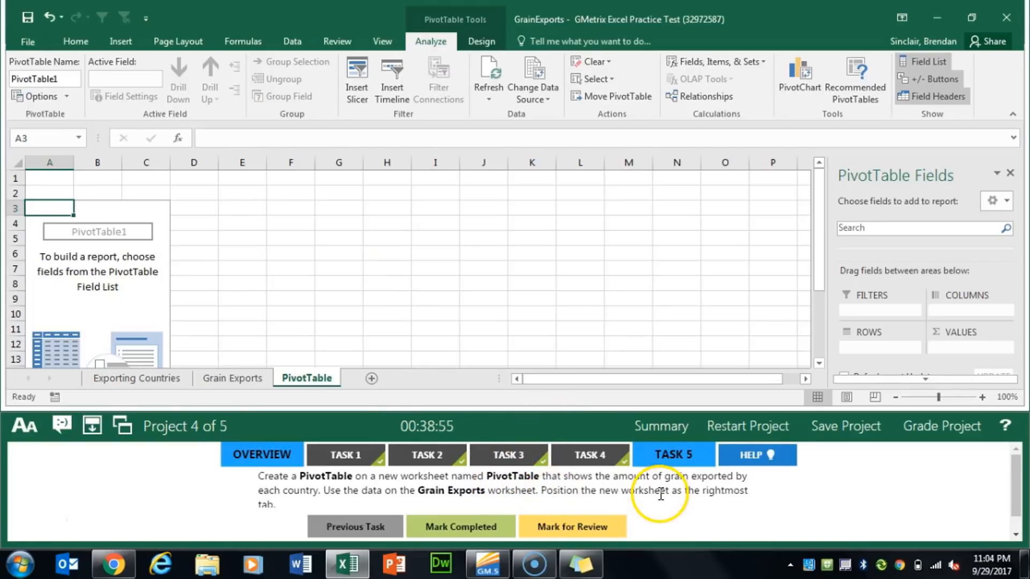
# Shrink the test instructions area to make room for the PivotTable field list, and add Country as a row field
pyautogui.click(885, 318)
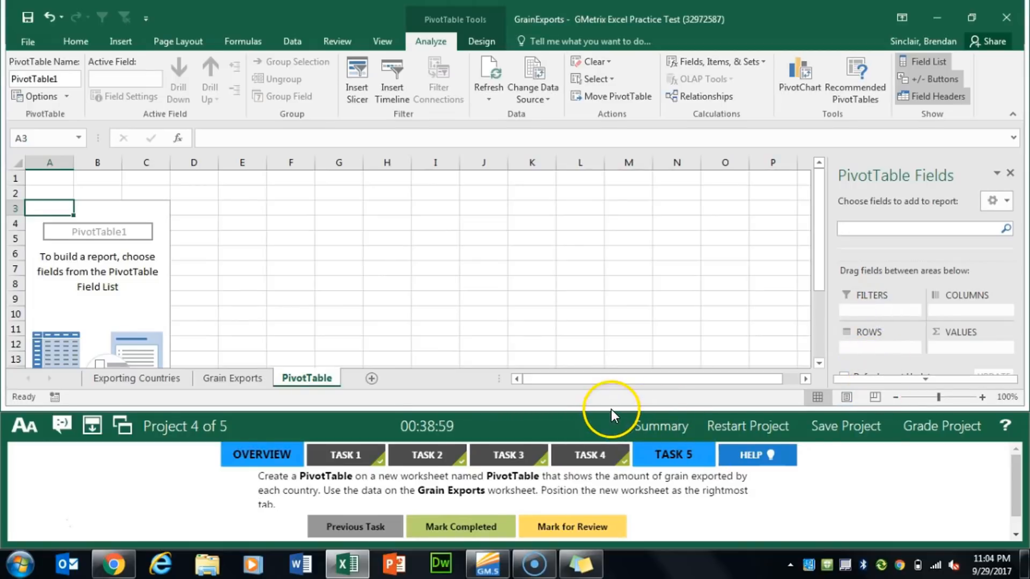
pyautogui.moveTo(609, 415); pyautogui.dragTo(602, 529)
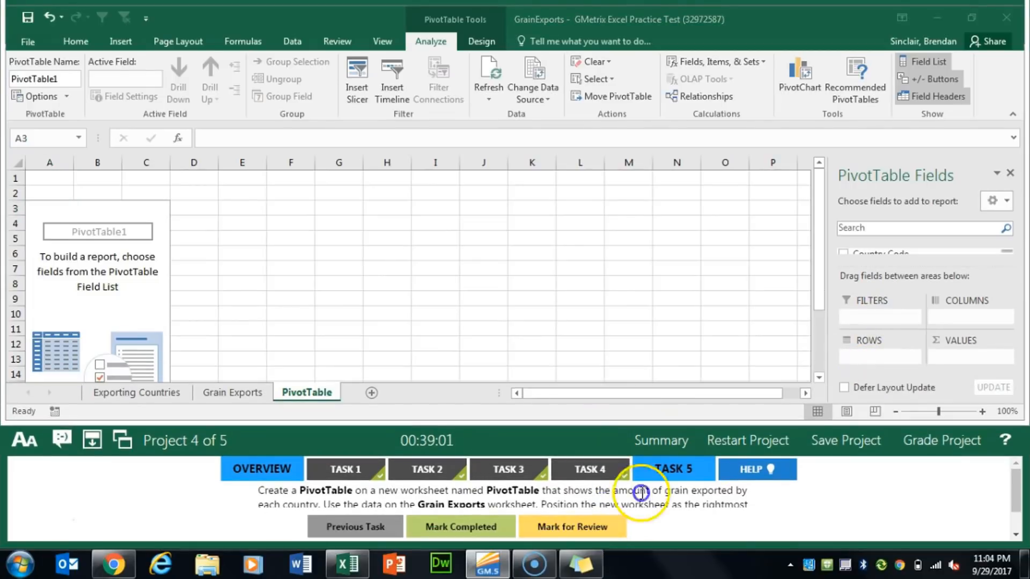
pyautogui.moveTo(616, 426); pyautogui.dragTo(590, 523)
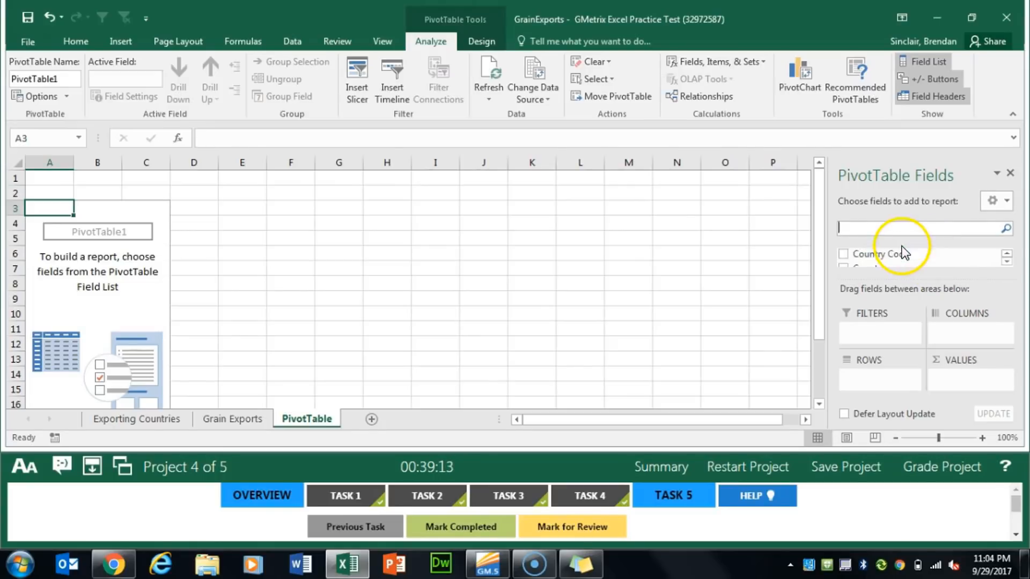
pyautogui.click(1007, 253)
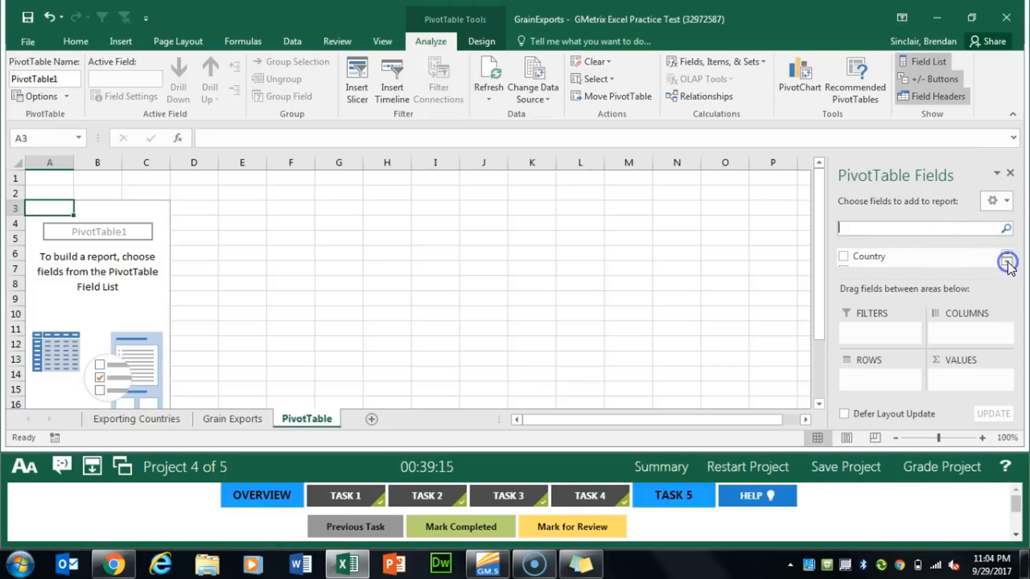
pyautogui.click(862, 259)
pyautogui.moveTo(862, 259); pyautogui.dragTo(864, 376)
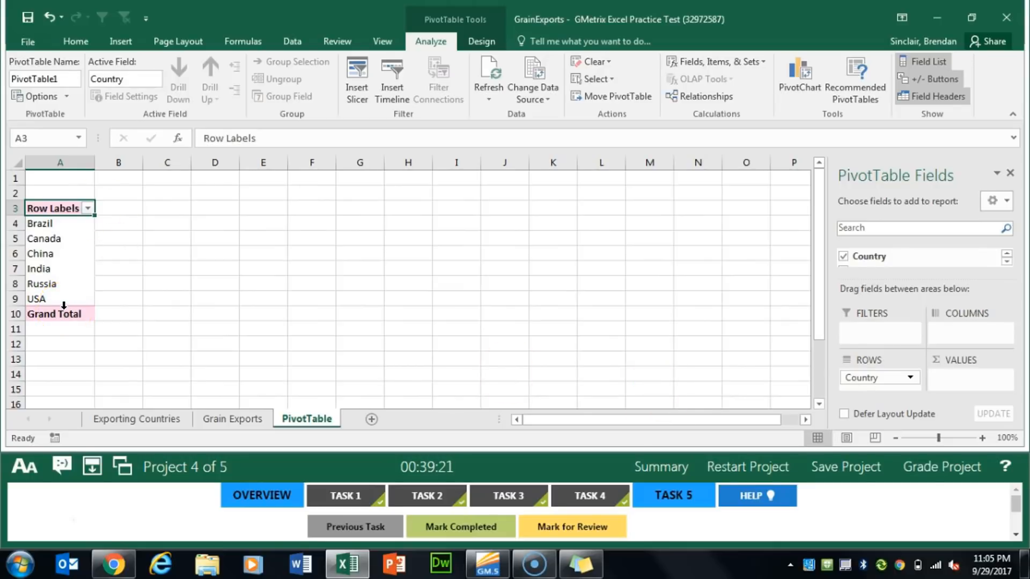
# Add Product as a row field under Country and sum Metric Tons as the PivotTable's values
pyautogui.click(1006, 262)
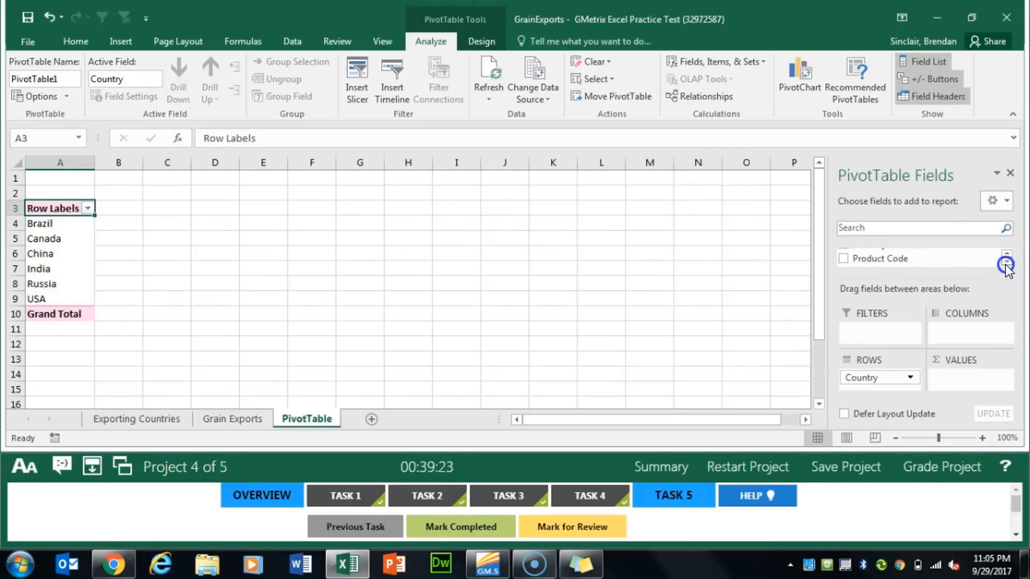
pyautogui.click(1006, 265)
pyautogui.moveTo(880, 261); pyautogui.dragTo(884, 382)
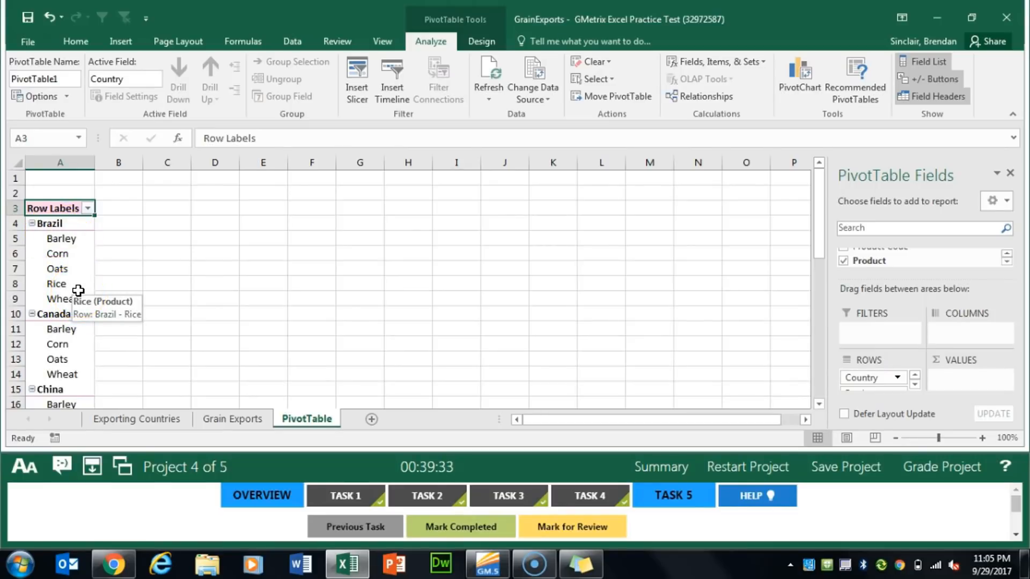
pyautogui.click(1007, 261)
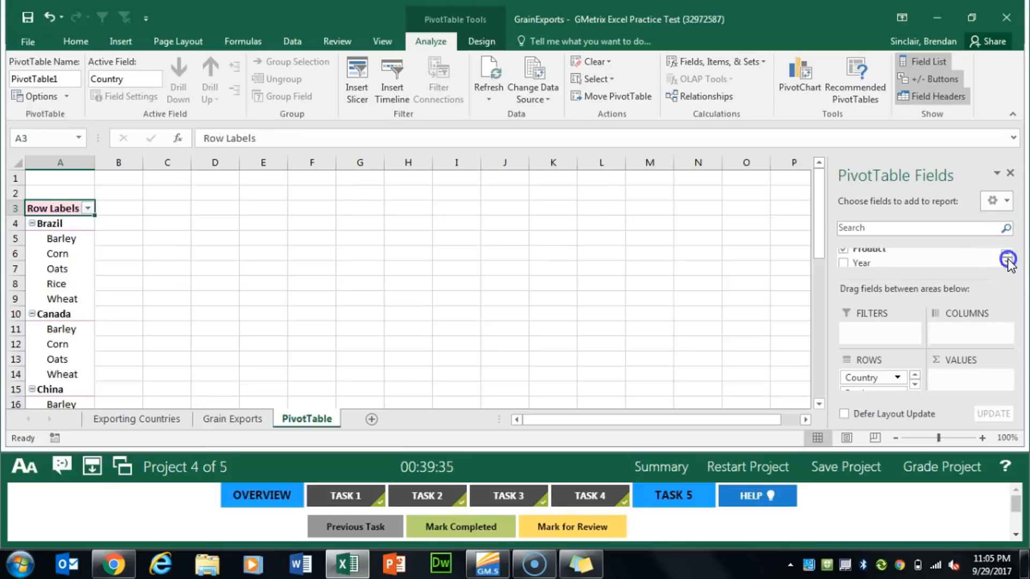
pyautogui.click(1008, 261)
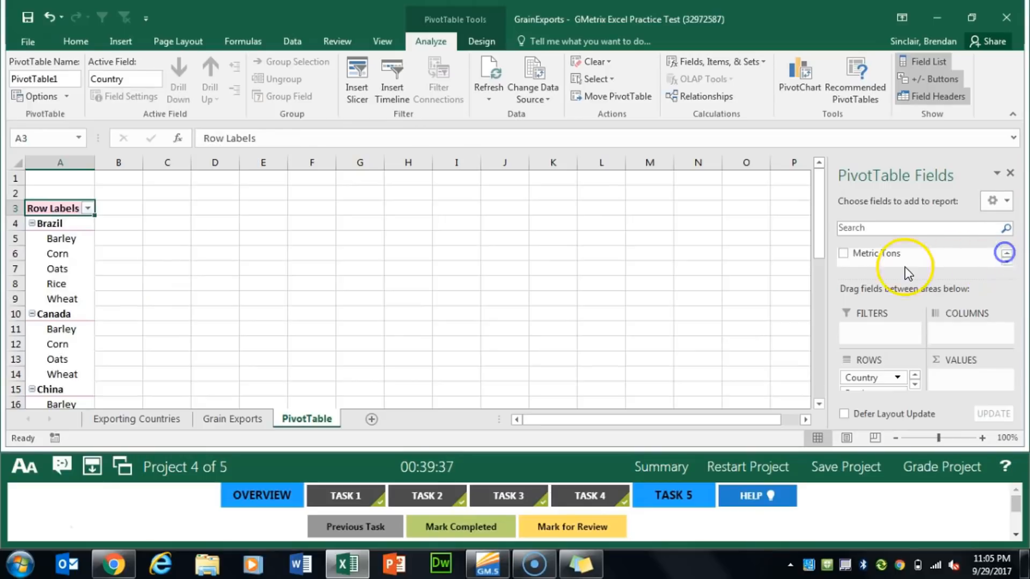
pyautogui.moveTo(905, 266); pyautogui.dragTo(955, 375)
# Enlarge the instructions area to recheck Task 5, mark the task completed and submit Project 4 for grading
pyautogui.moveTo(616, 464); pyautogui.dragTo(635, 374)
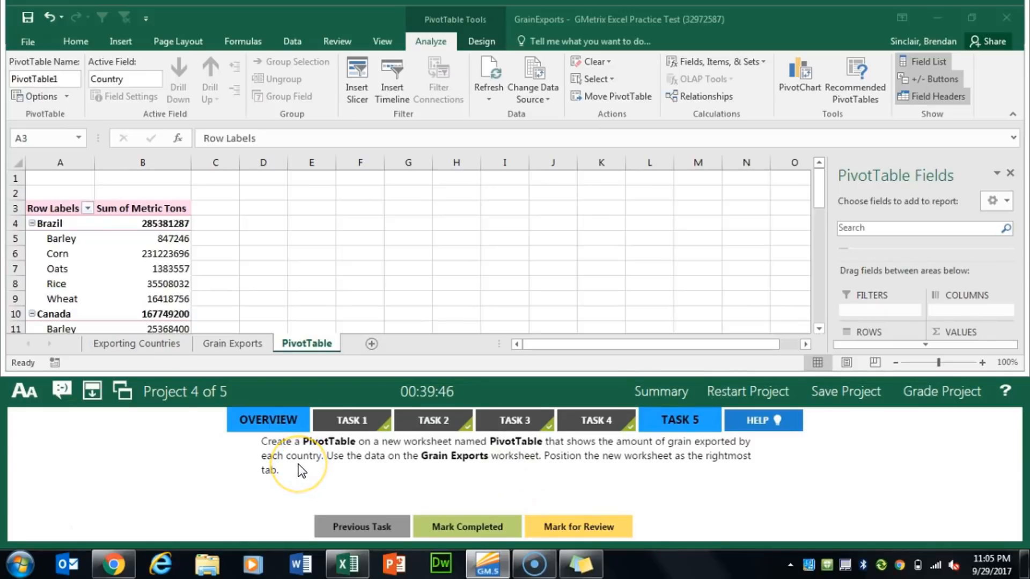
pyautogui.click(314, 462)
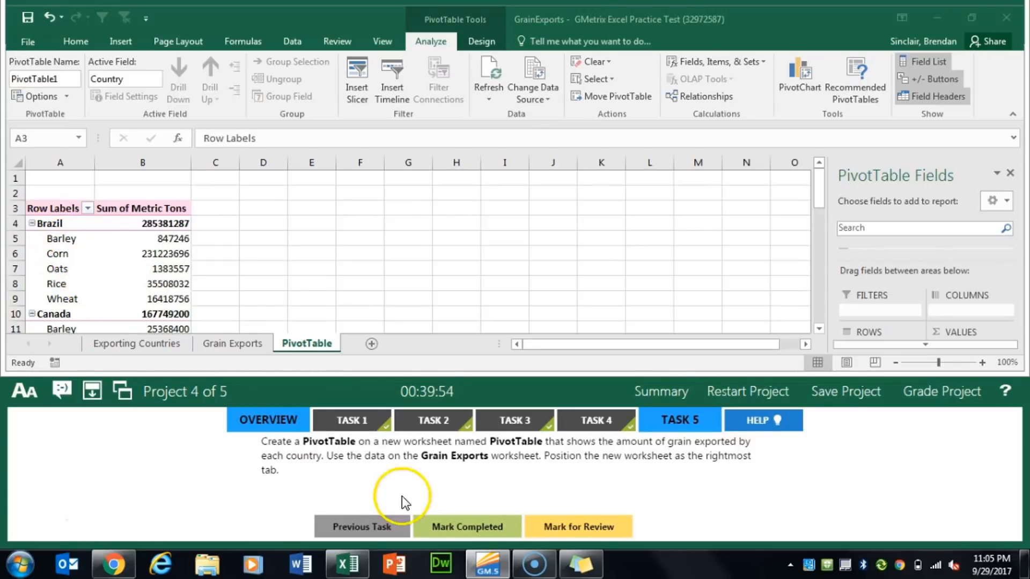
pyautogui.click(445, 525)
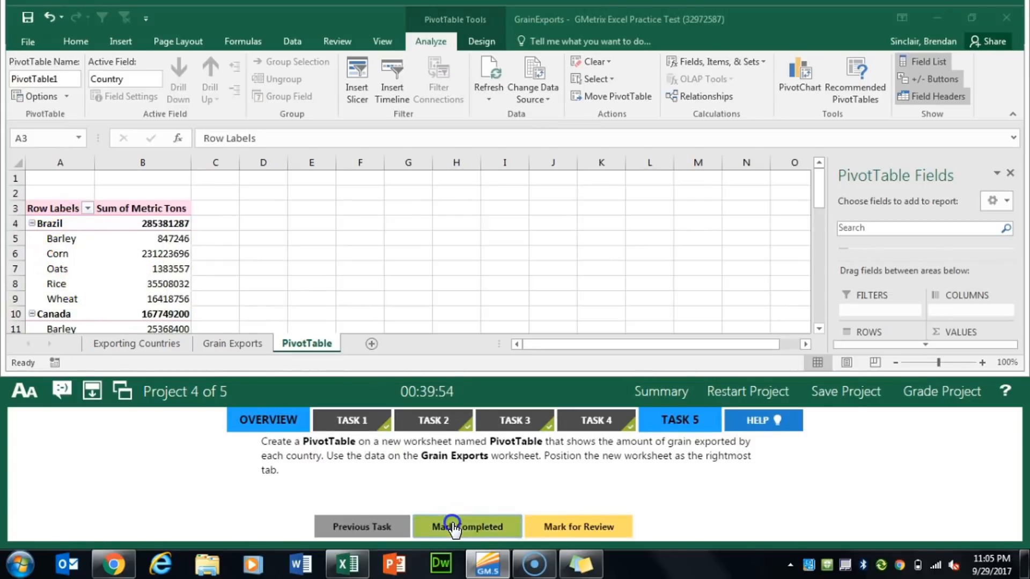
pyautogui.click(958, 392)
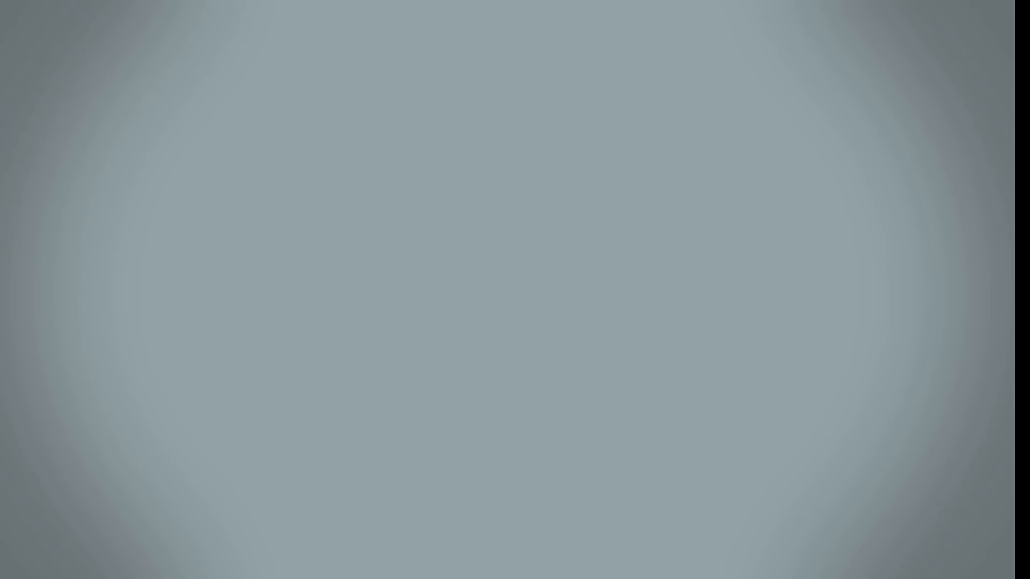
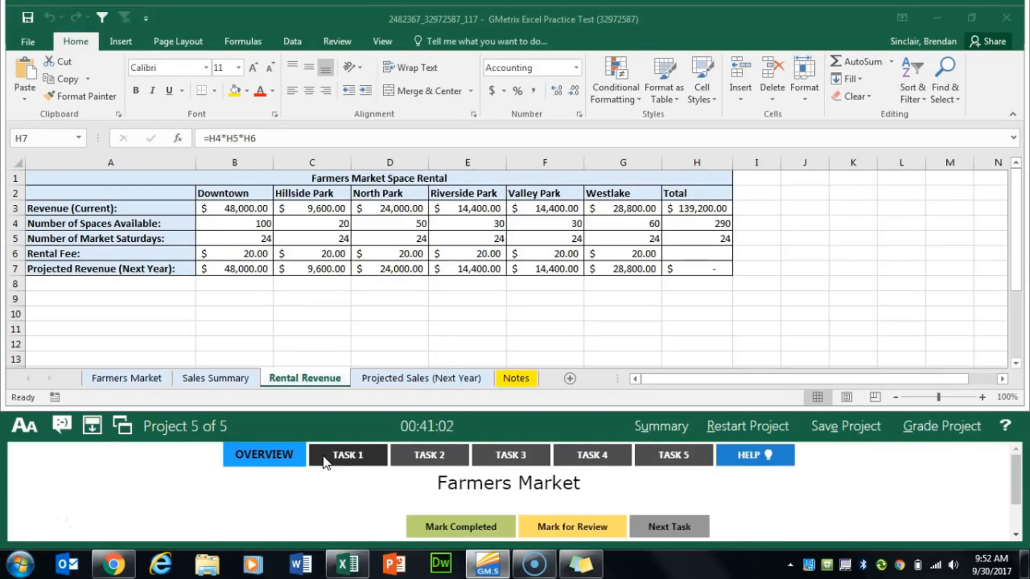
# Show the Task 1 instructions for Project 5 and change the workbook's theme fonts to Arial
pyautogui.click(322, 456)
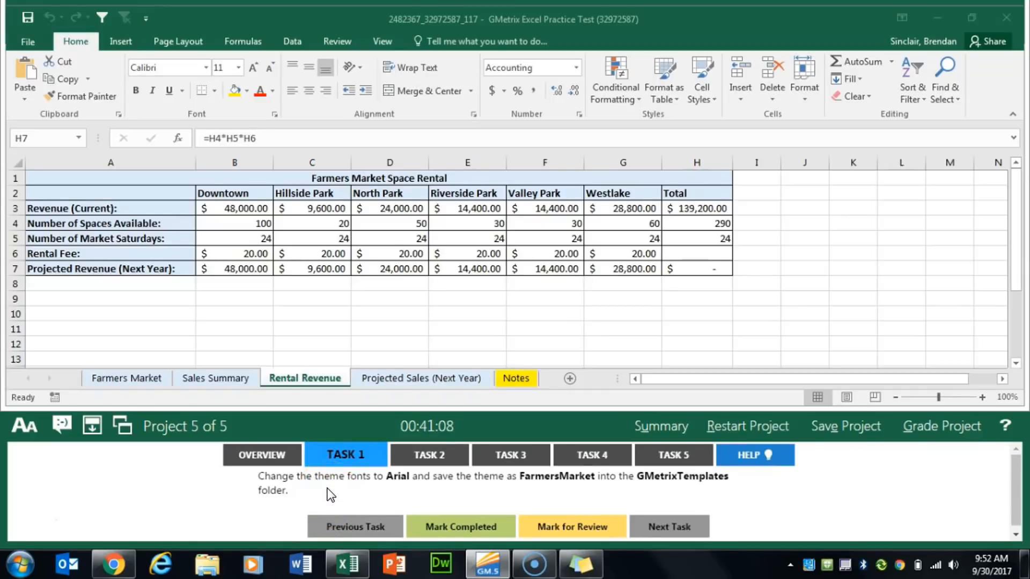
pyautogui.click(323, 495)
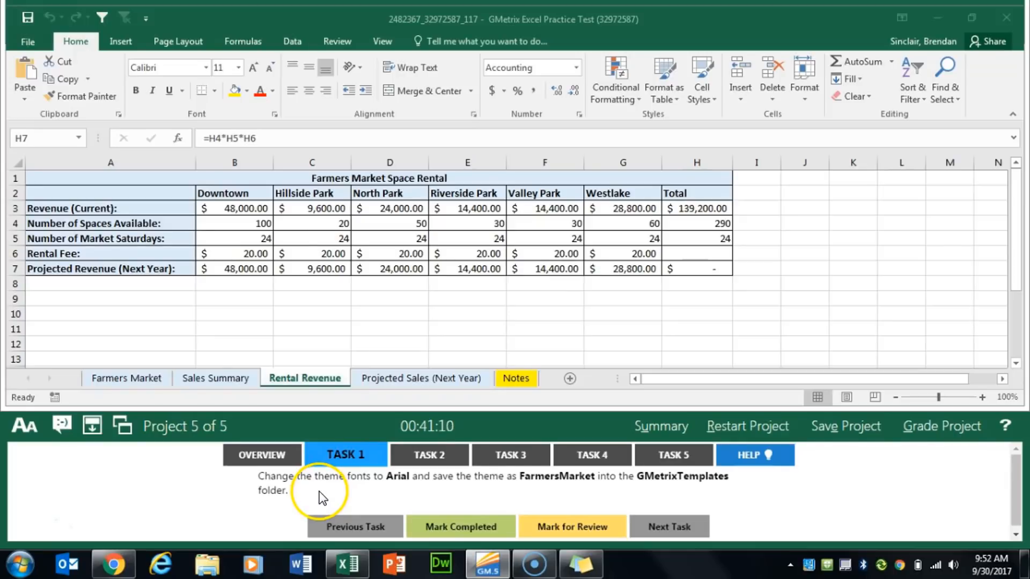
pyautogui.click(206, 45)
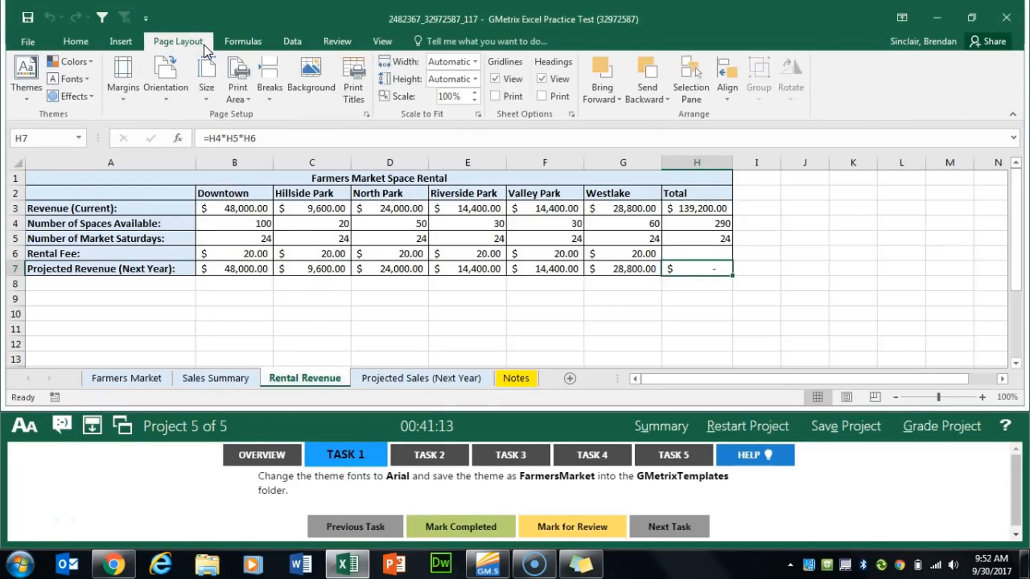
pyautogui.click(91, 81)
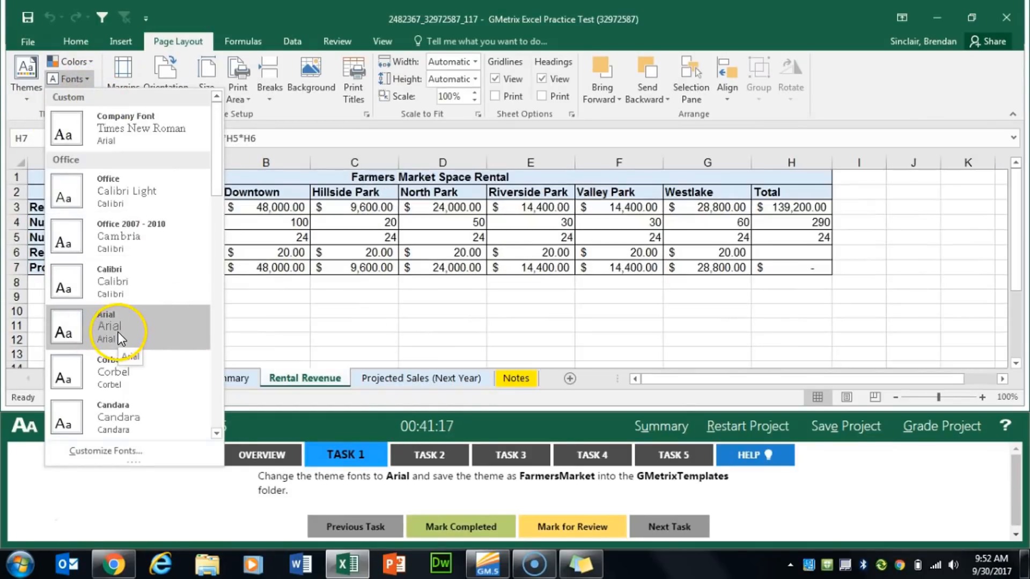
pyautogui.click(118, 332)
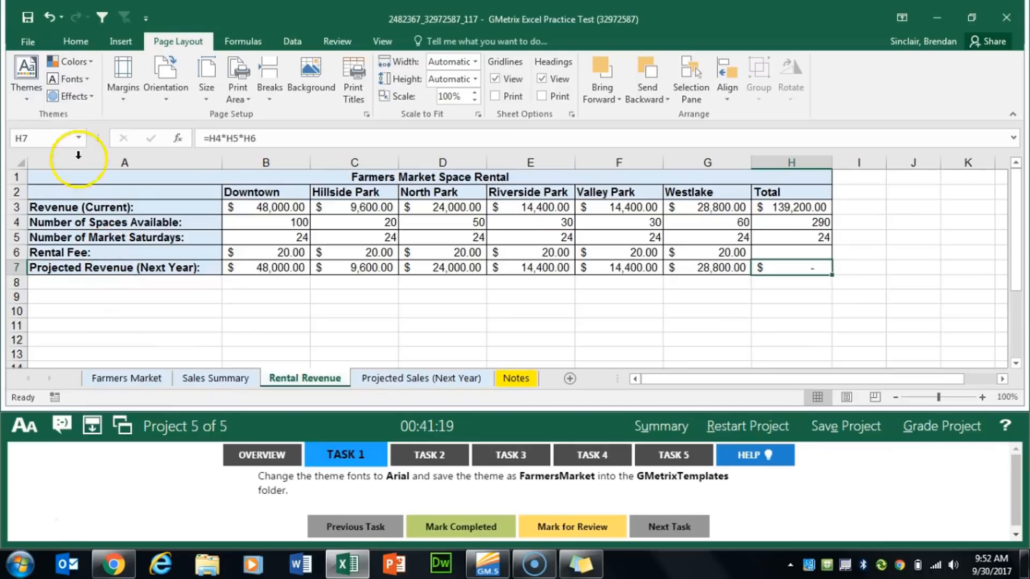
# Save the current theme as FarmersMarket in the GMetrixTemplates folder under Documents and mark Task 1 completed
pyautogui.click(30, 98)
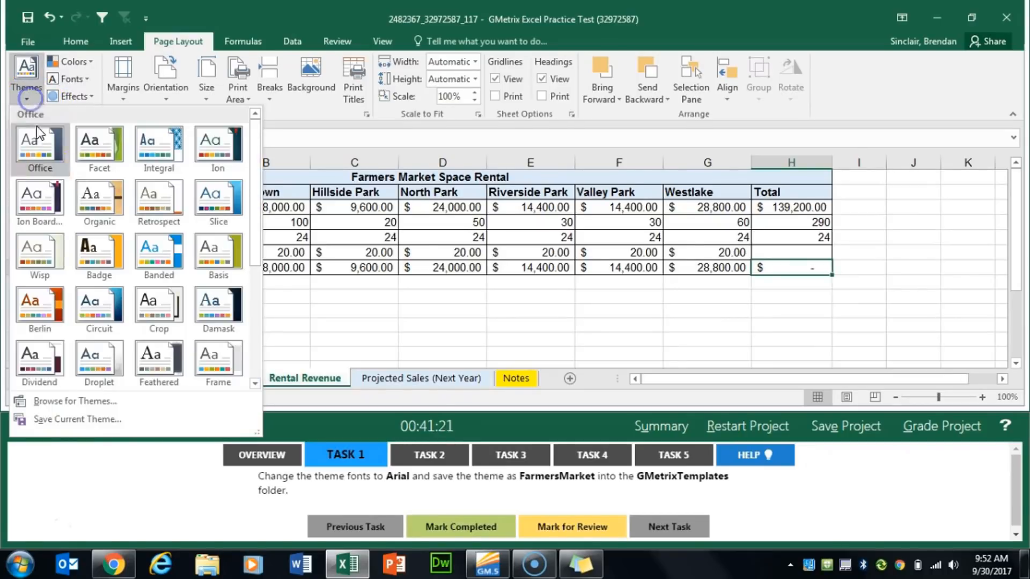
pyautogui.click(81, 420)
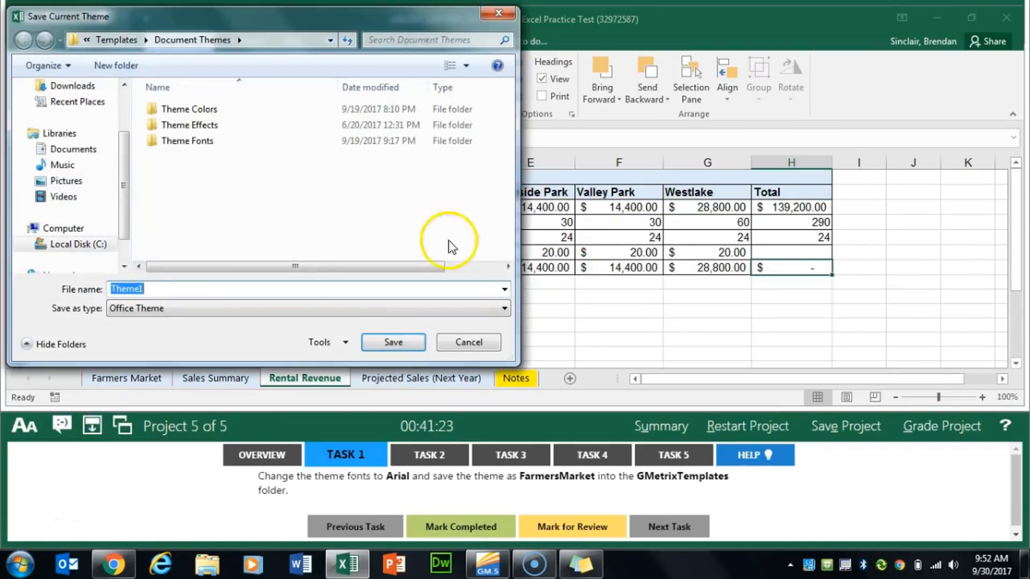
pyautogui.click(65, 150)
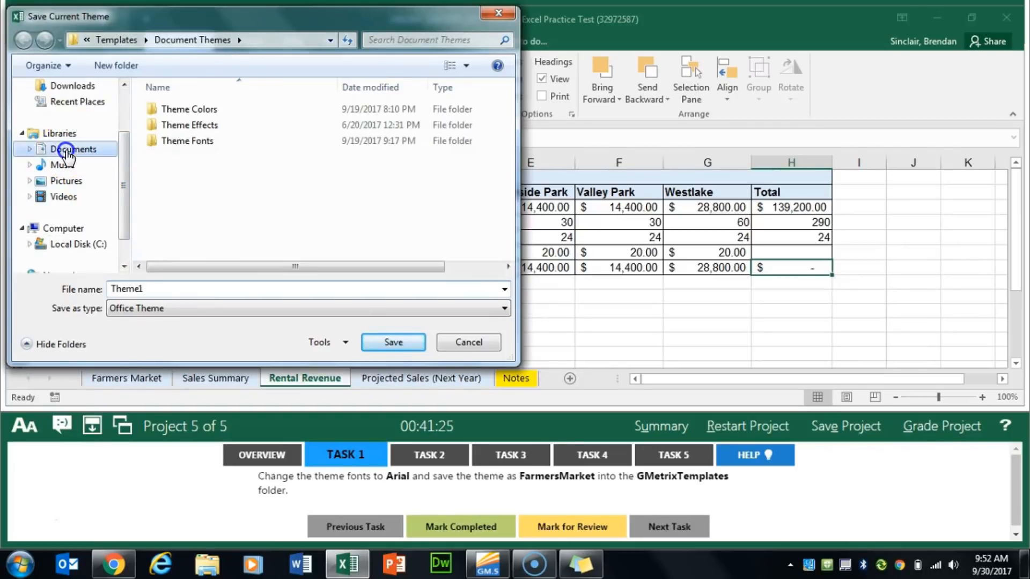
pyautogui.click(206, 220)
pyautogui.doubleClick(206, 220)
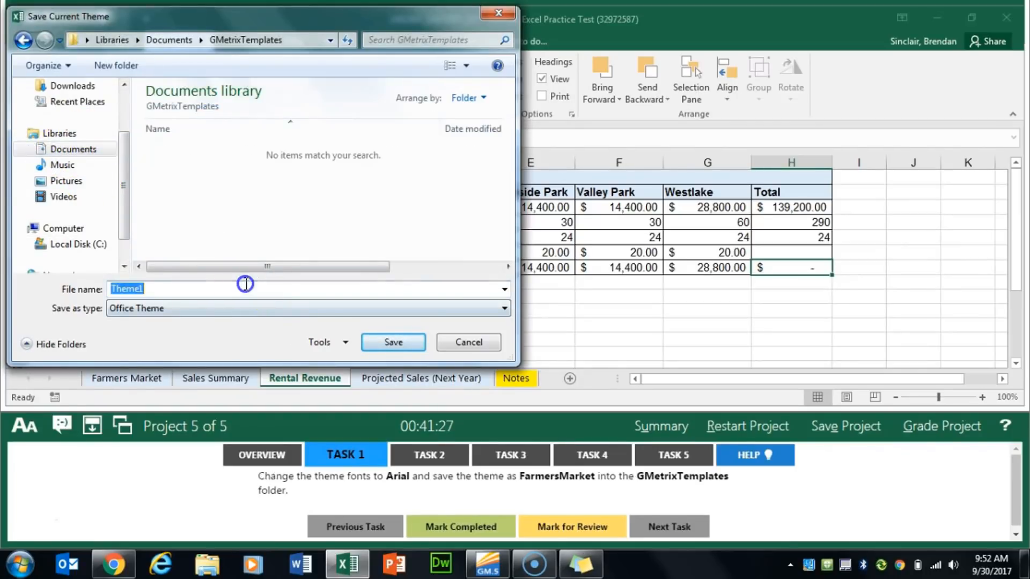
pyautogui.write('Farm')
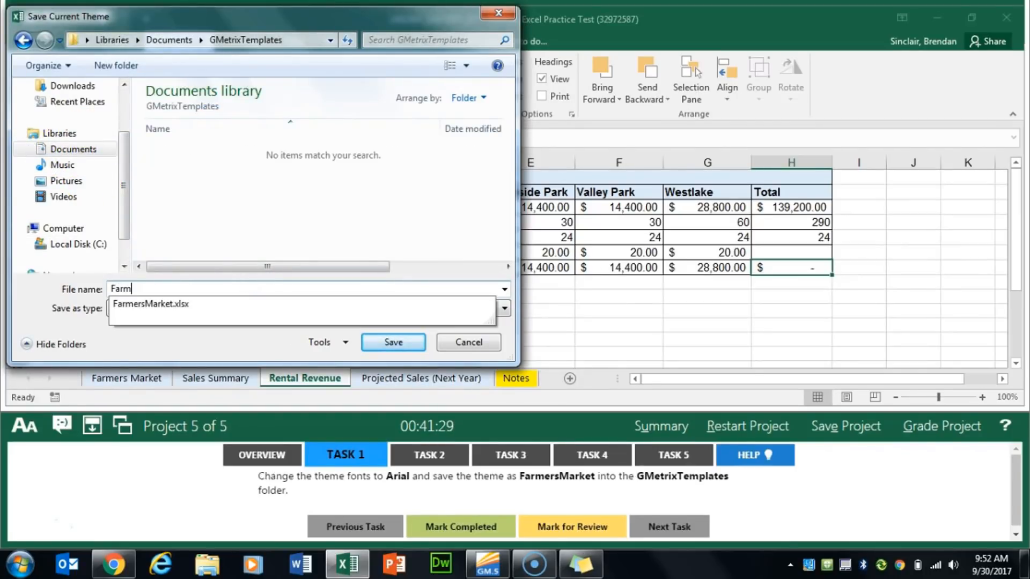
pyautogui.write('ersMarket')
pyautogui.press('Return')
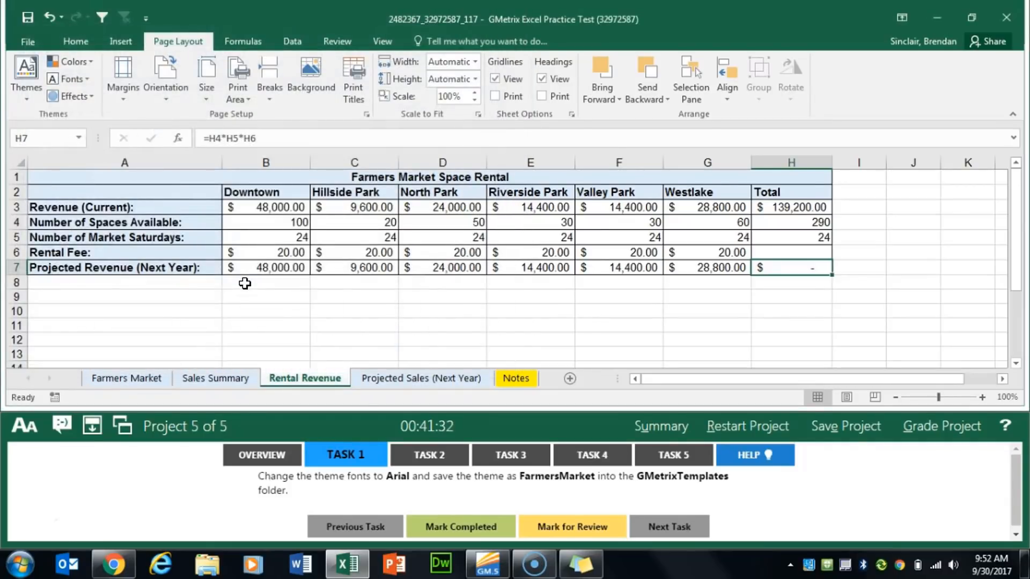
pyautogui.click(451, 527)
# Show the Task 2 instructions and set the date locale of cell E1 on the Farmers Market worksheet to English (Canada)
pyautogui.click(437, 456)
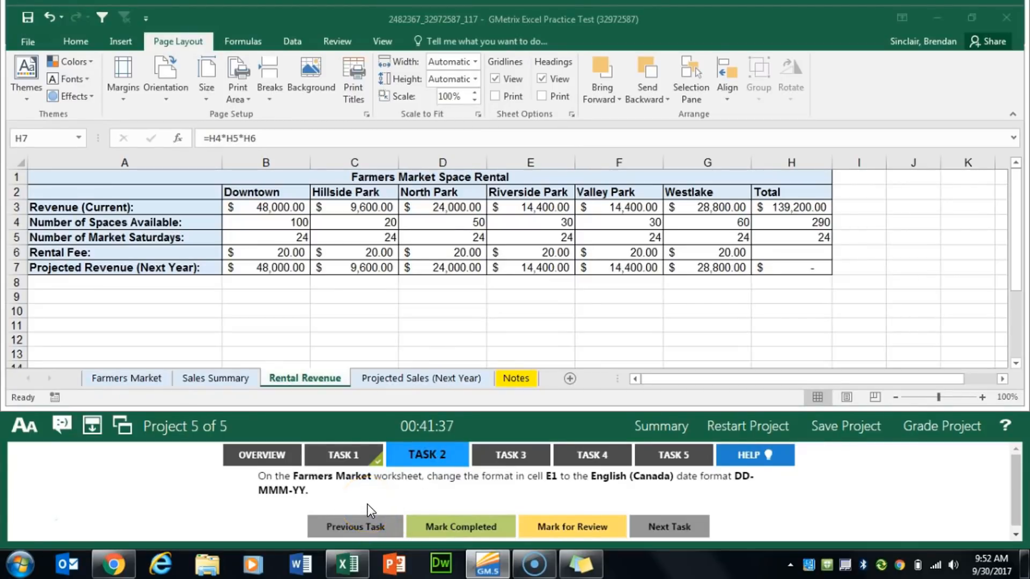
pyautogui.click(131, 379)
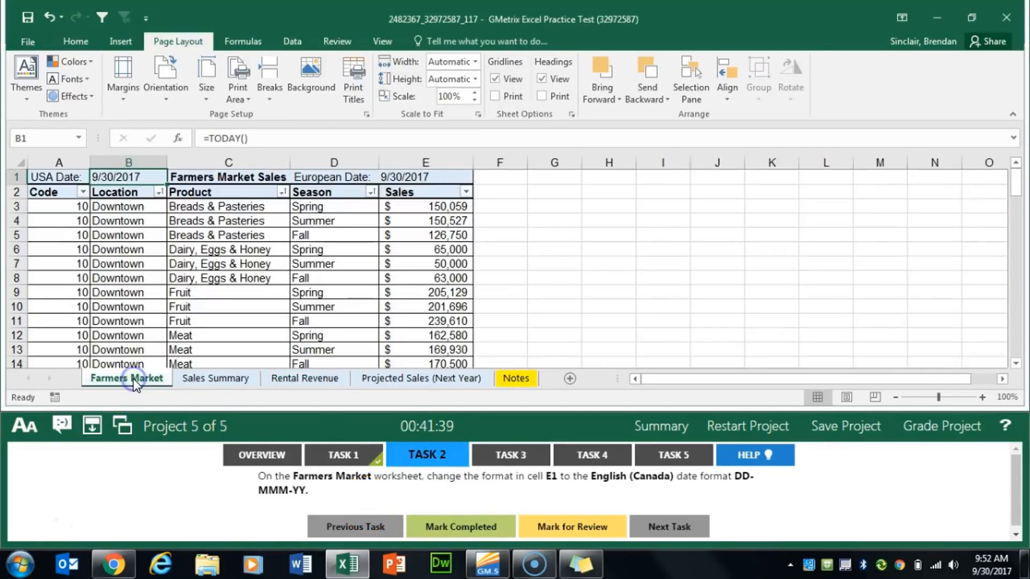
pyautogui.click(408, 177)
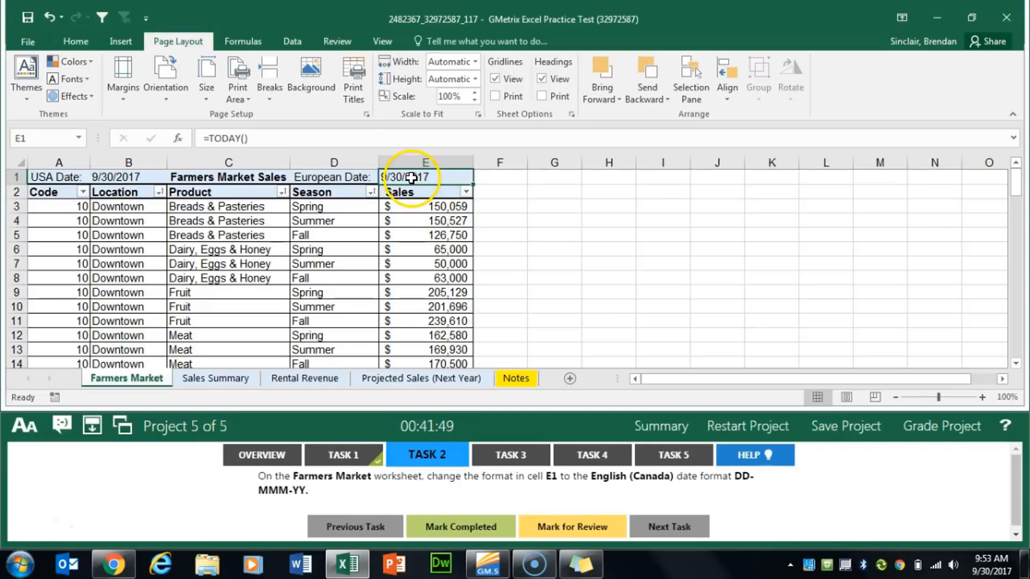
pyautogui.click(76, 42)
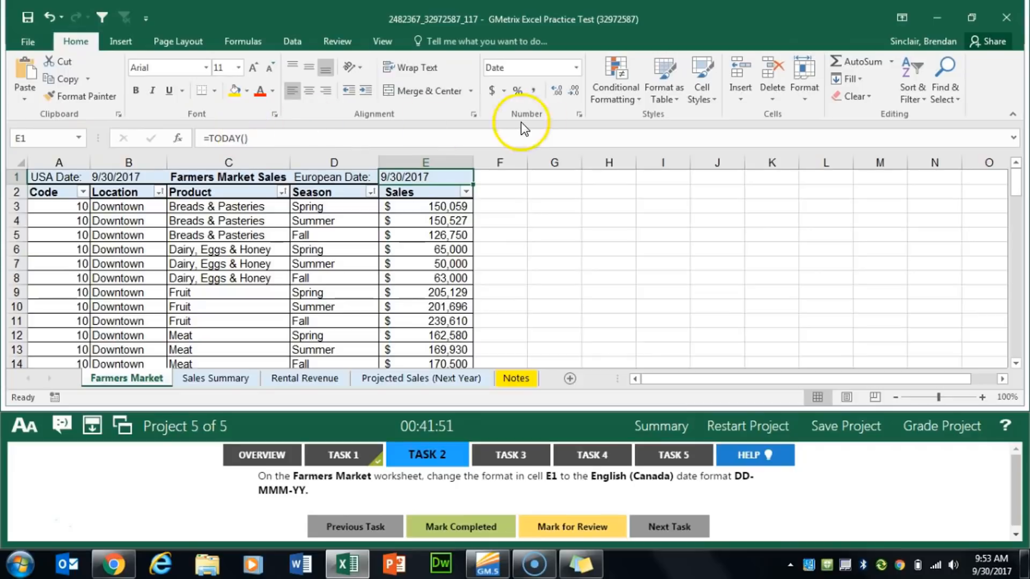
pyautogui.click(580, 116)
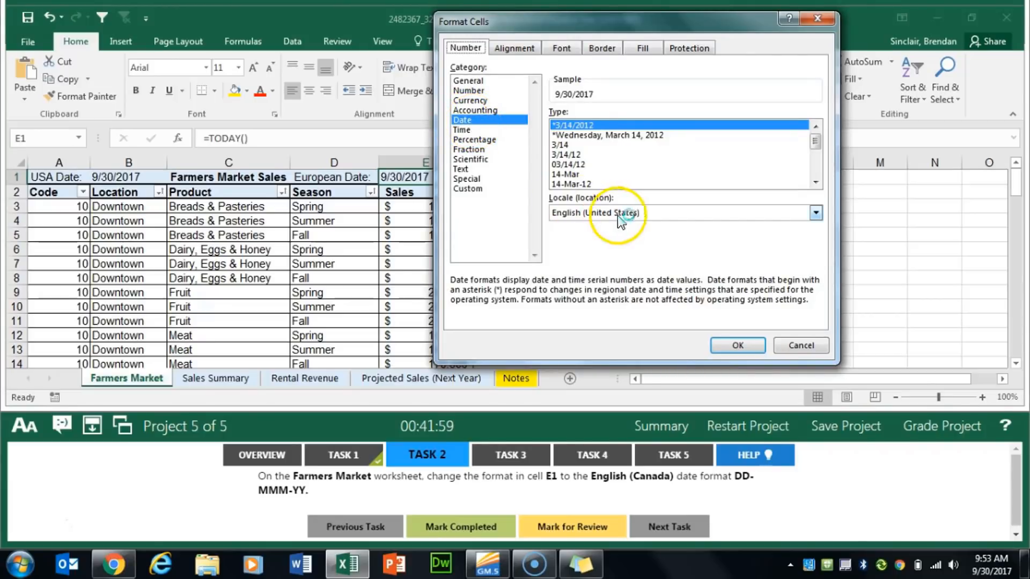
pyautogui.click(646, 213)
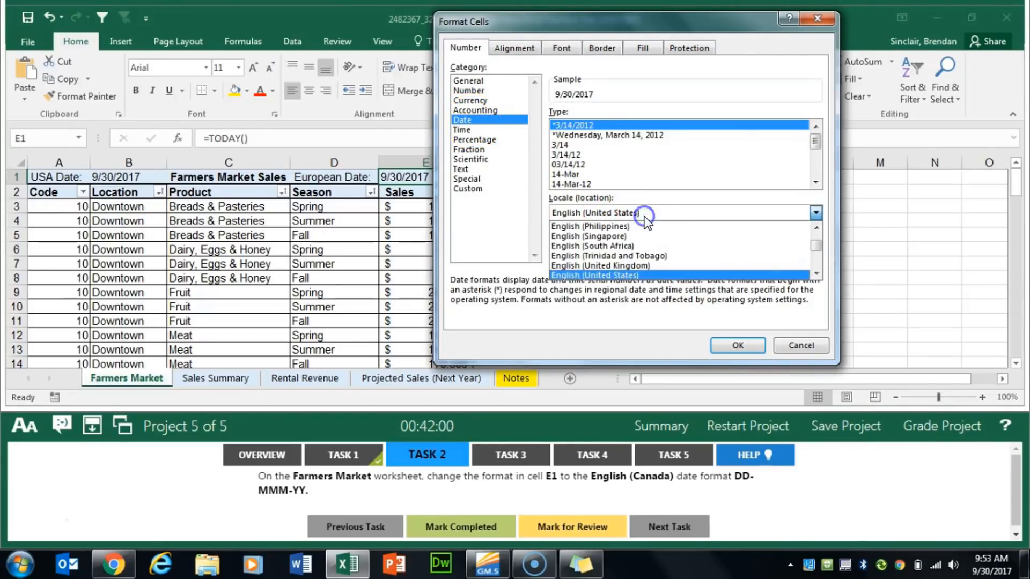
pyautogui.click(818, 226)
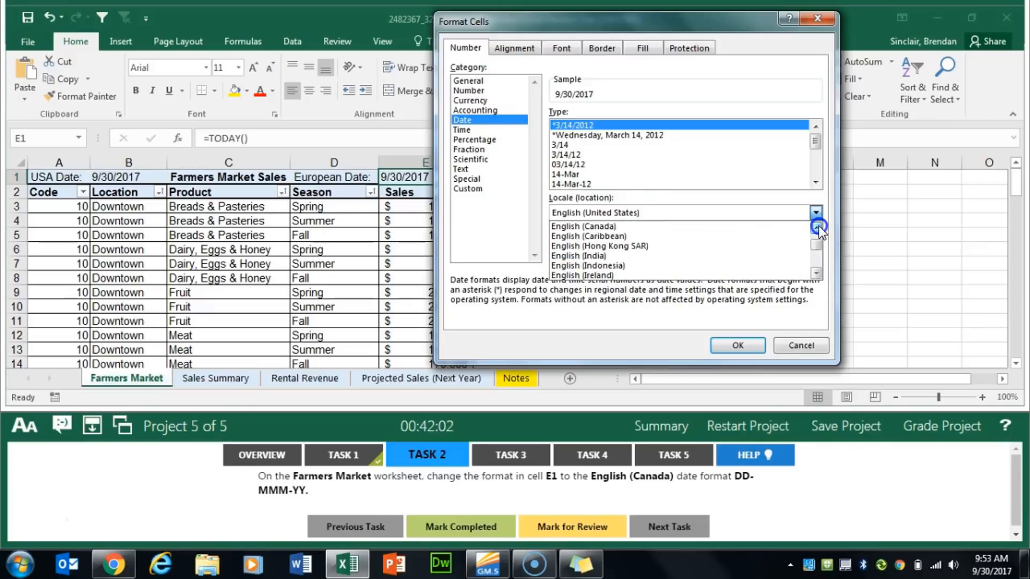
pyautogui.click(666, 227)
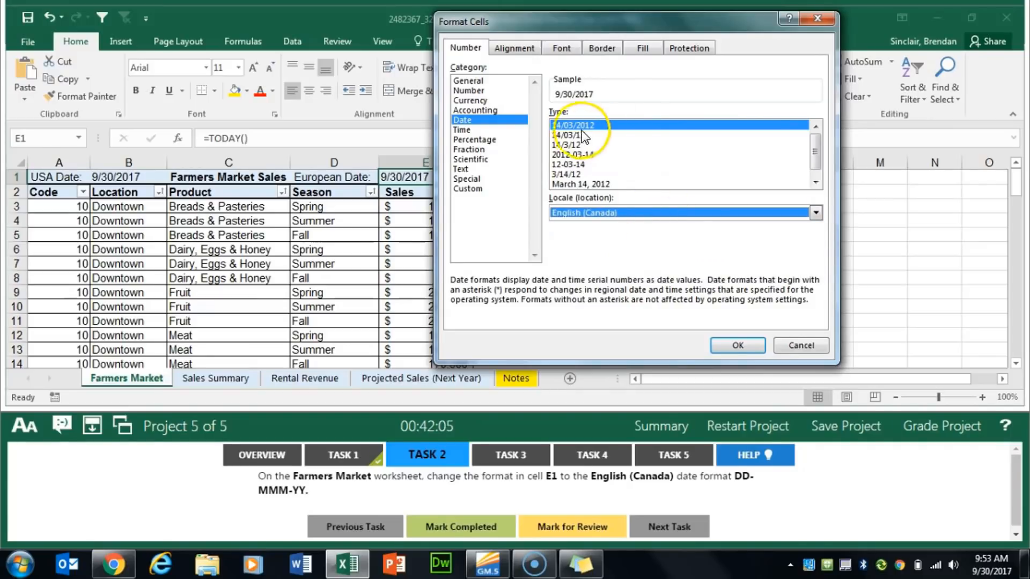
# Apply the 14-Mar-12 date type to cell E1 and mark Task 2 completed
pyautogui.moveTo(819, 146); pyautogui.dragTo(819, 165)
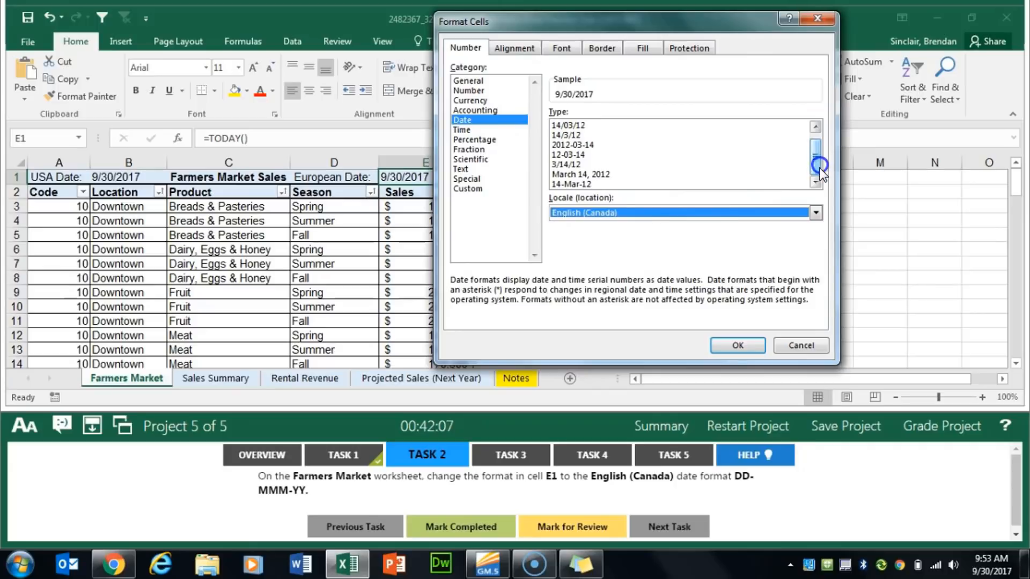
pyautogui.click(561, 185)
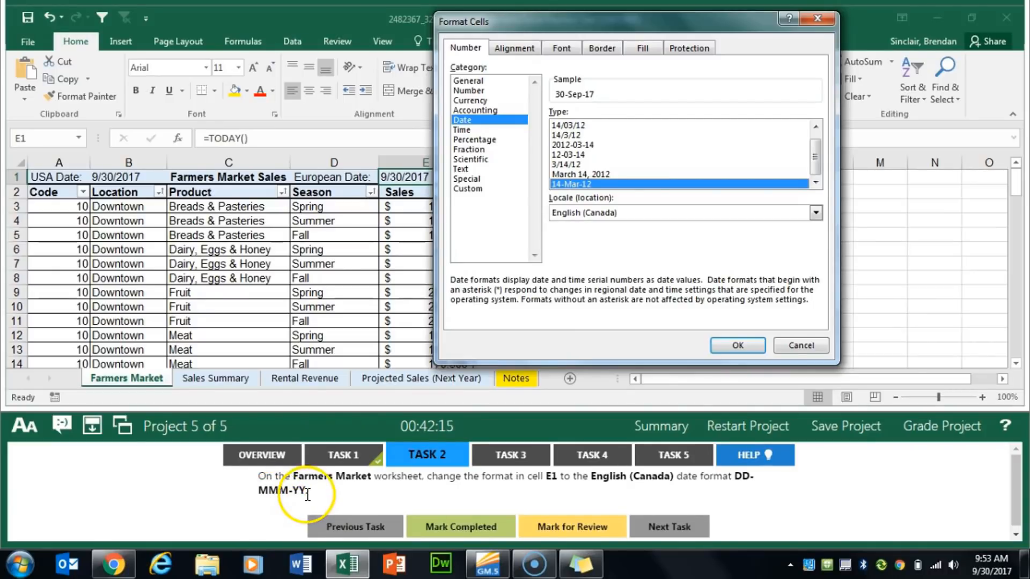
pyautogui.click(738, 345)
pyautogui.click(439, 524)
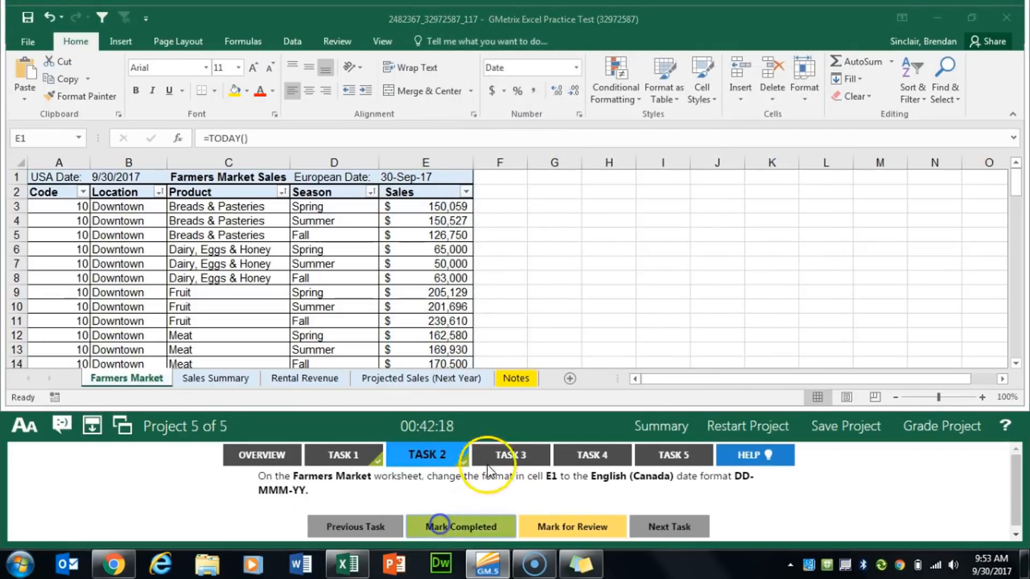
# Show the Task 3 instructions and switch to the Rental Revenue worksheet
pyautogui.click(498, 457)
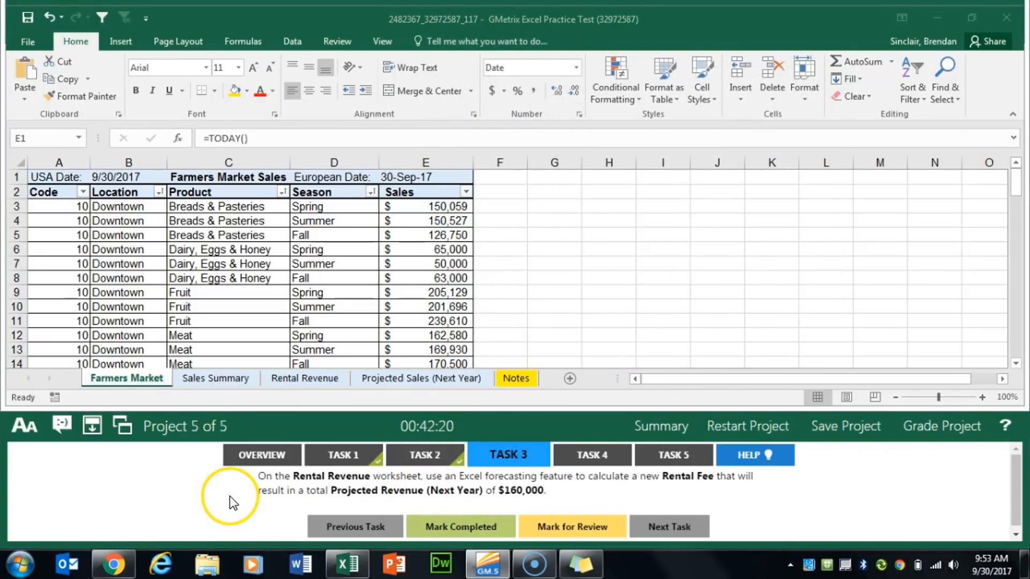
pyautogui.click(305, 378)
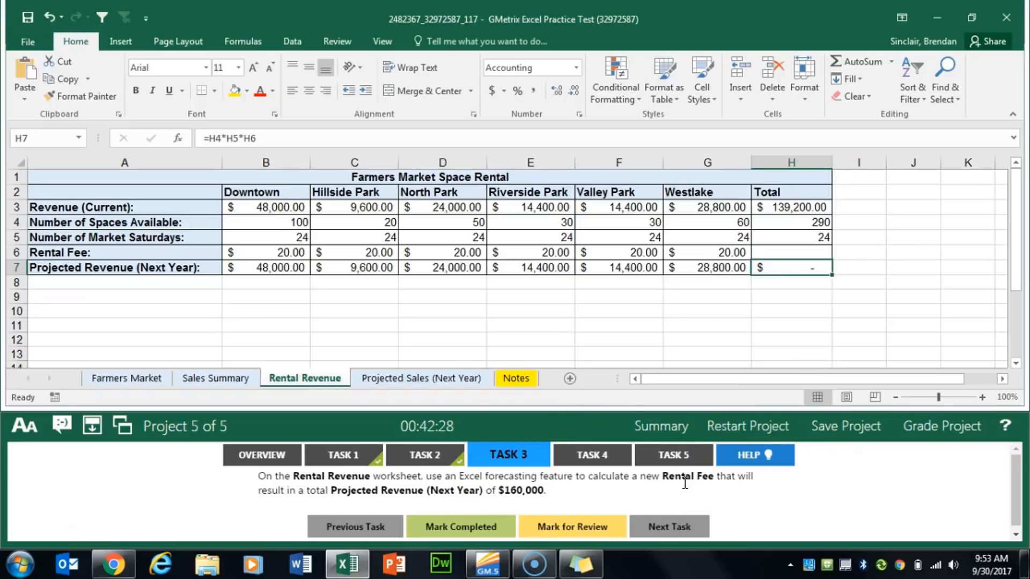
pyautogui.click(661, 487)
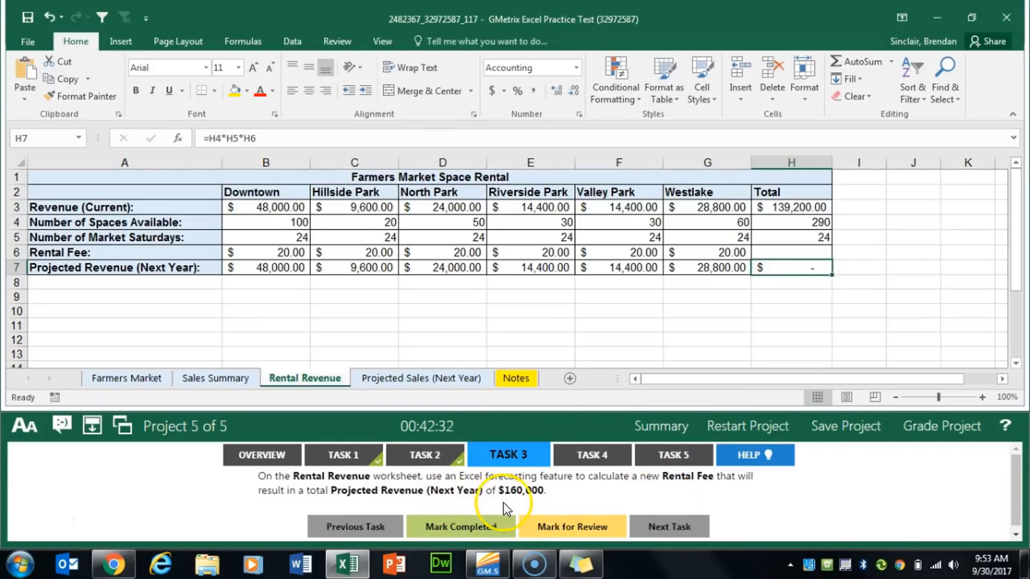
pyautogui.click(538, 491)
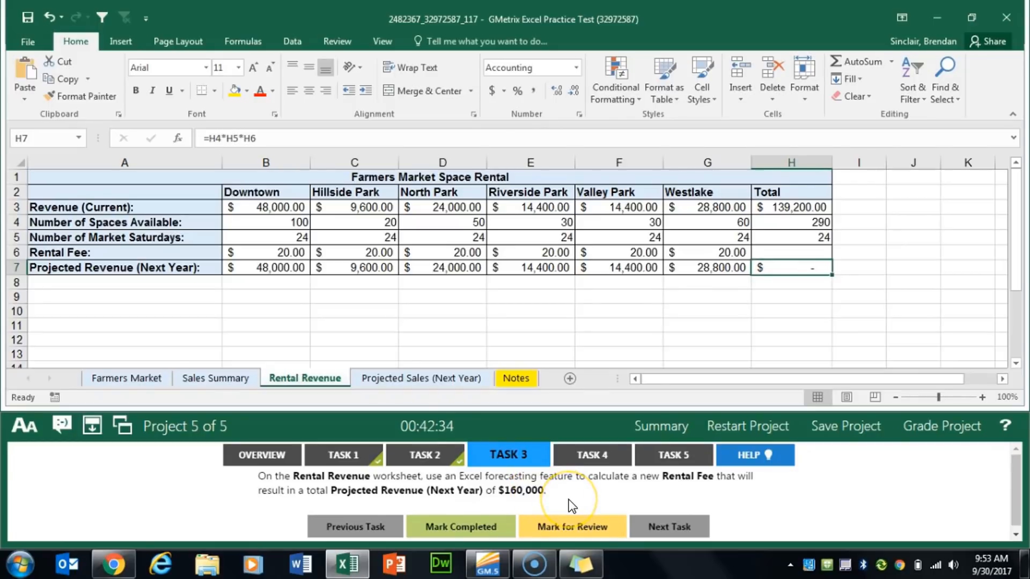
# Run Goal Seek to set the total projected revenue in H7 to 160000 by changing rental fee cell H6, and keep the solution
pyautogui.click(795, 269)
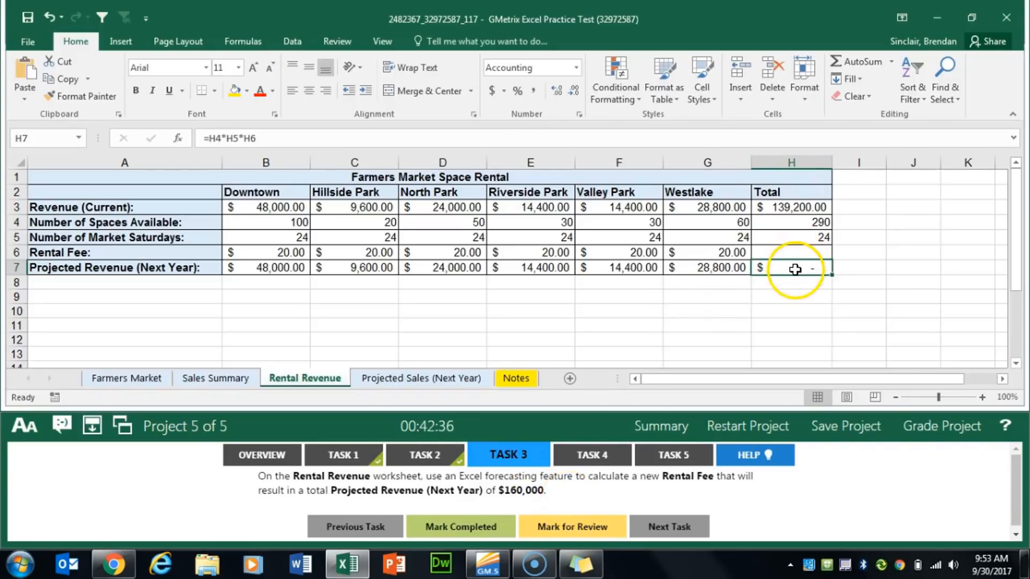
pyautogui.click(294, 42)
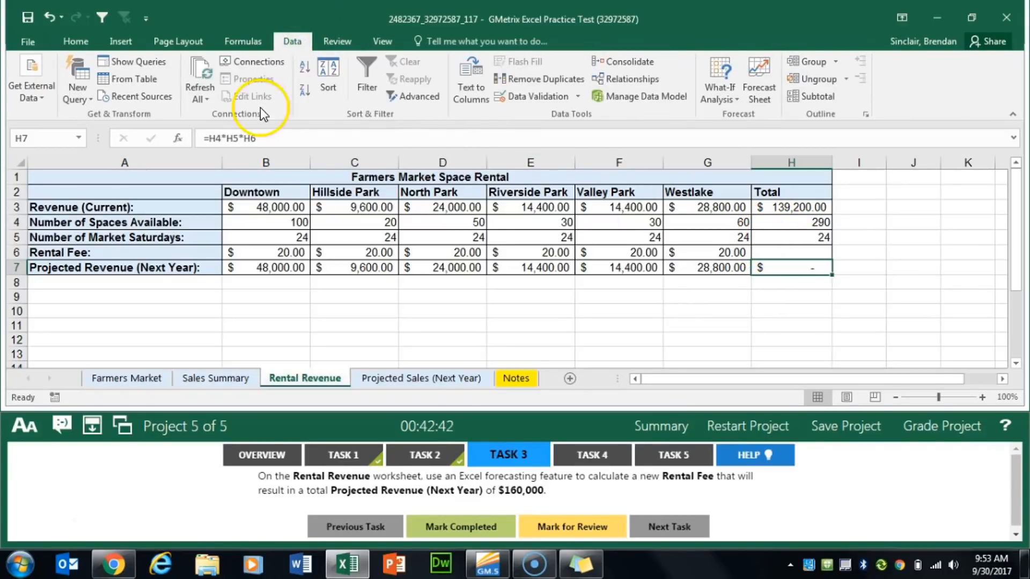
pyautogui.click(737, 103)
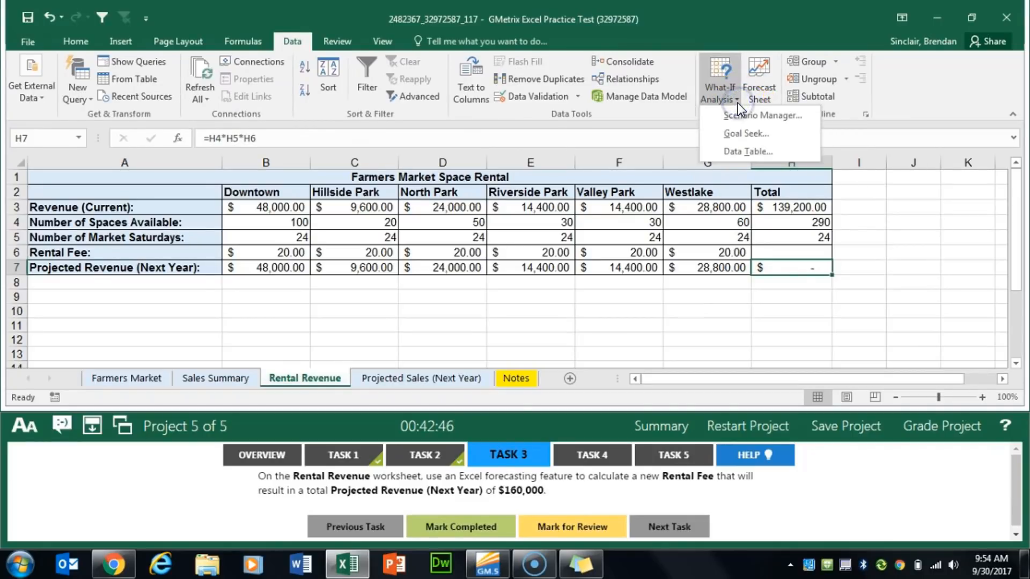
pyautogui.click(796, 134)
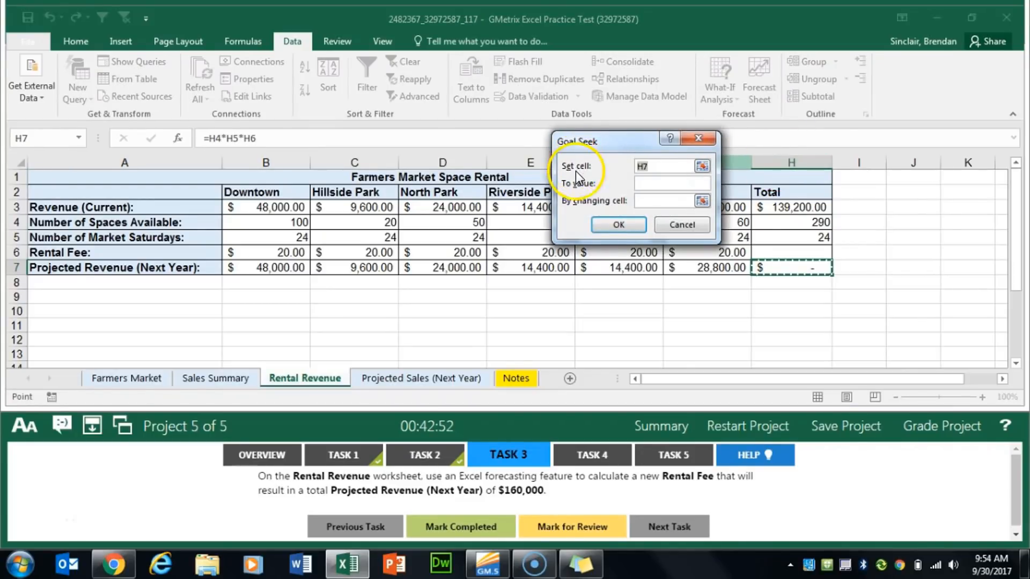
pyautogui.click(687, 184)
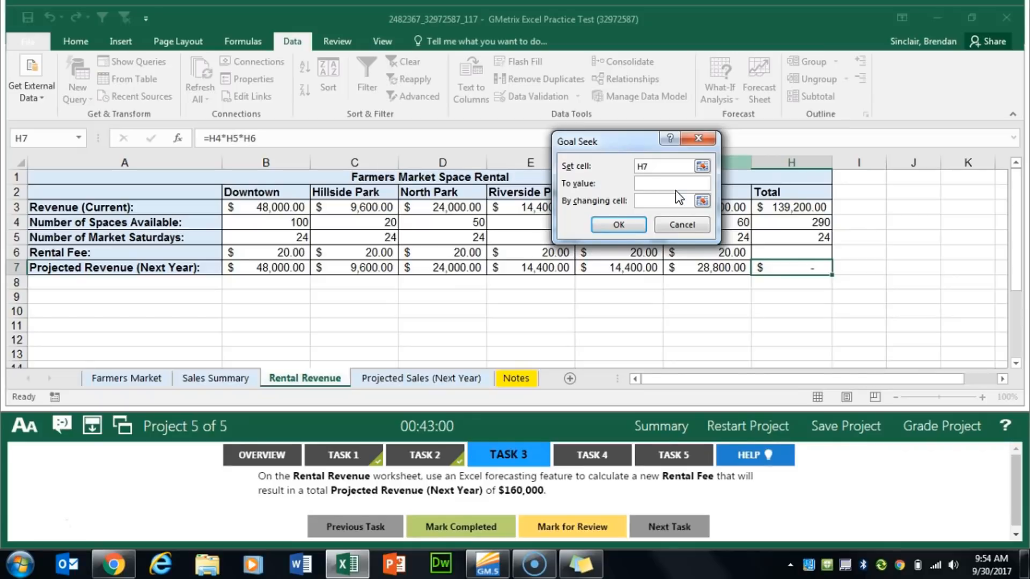
pyautogui.write('160000')
pyautogui.press('Tab')
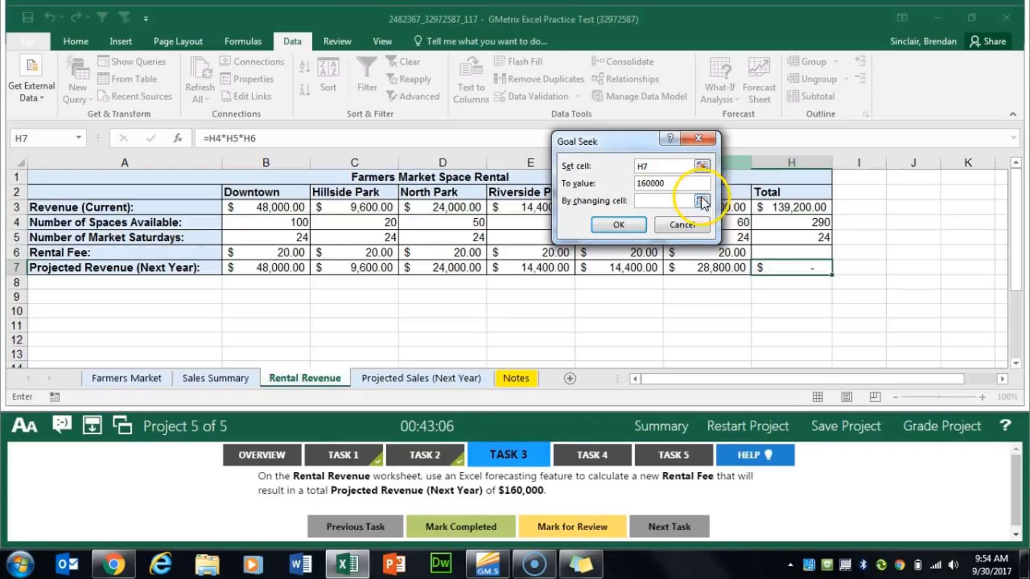
pyautogui.click(804, 248)
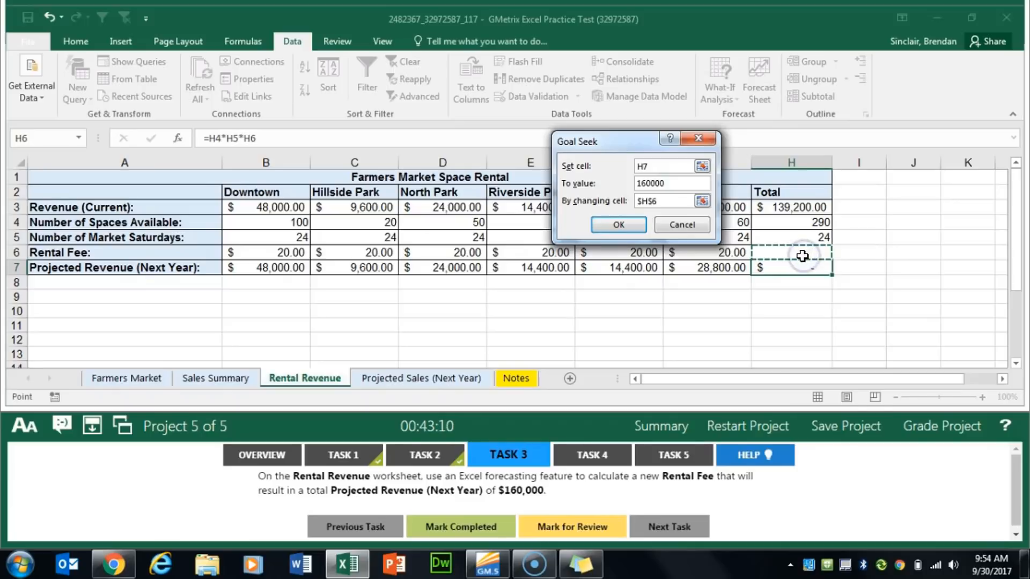
pyautogui.click(613, 224)
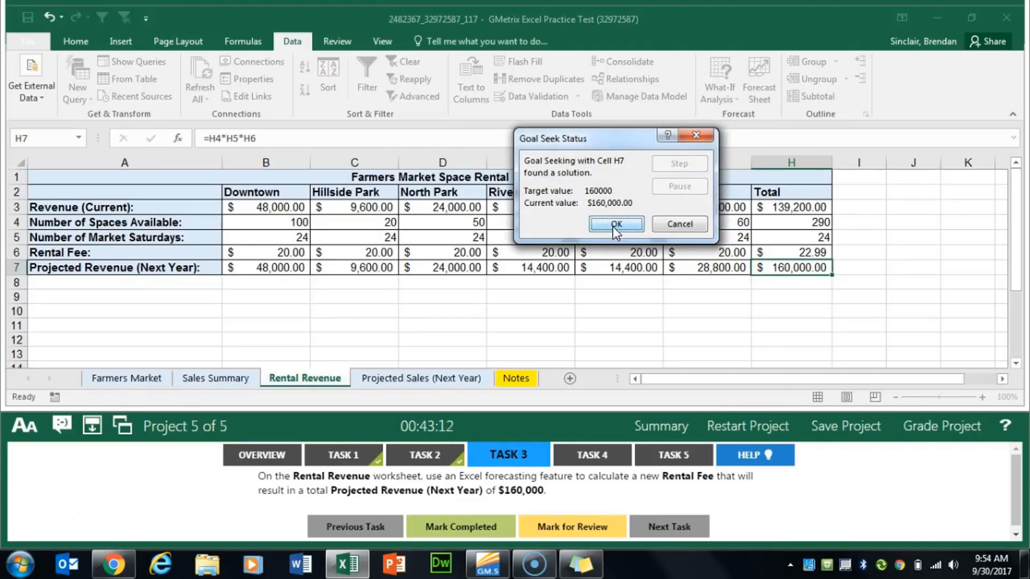
pyautogui.click(617, 225)
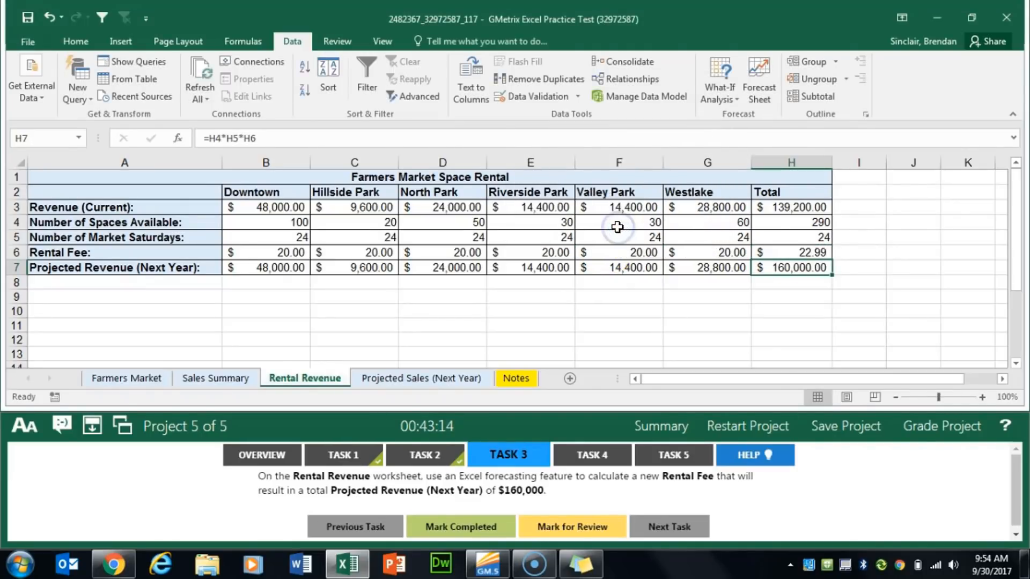
# Mark Task 3 completed and move on to Task 4 with the Sales Summary worksheet open
pyautogui.click(474, 536)
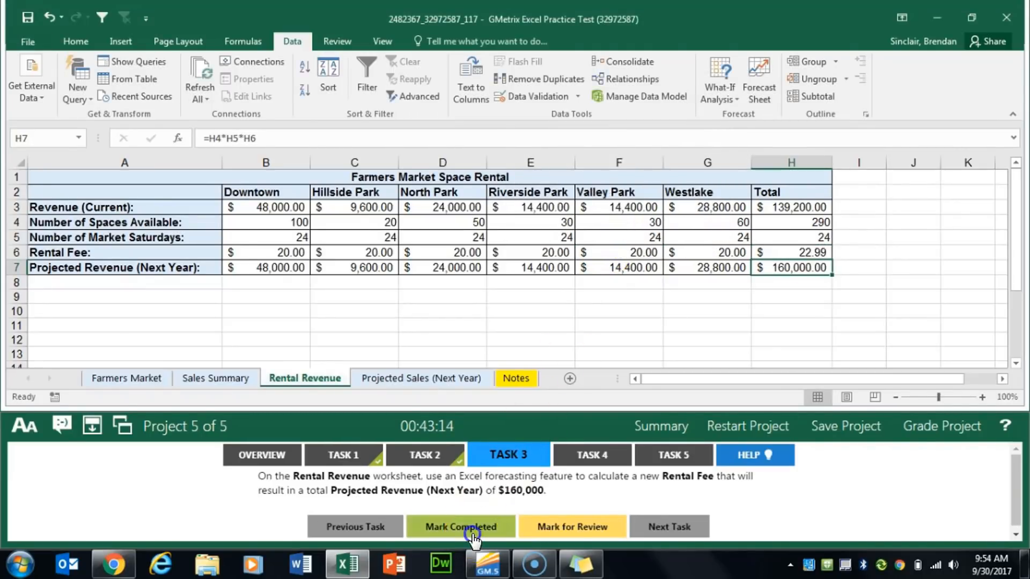
pyautogui.click(596, 454)
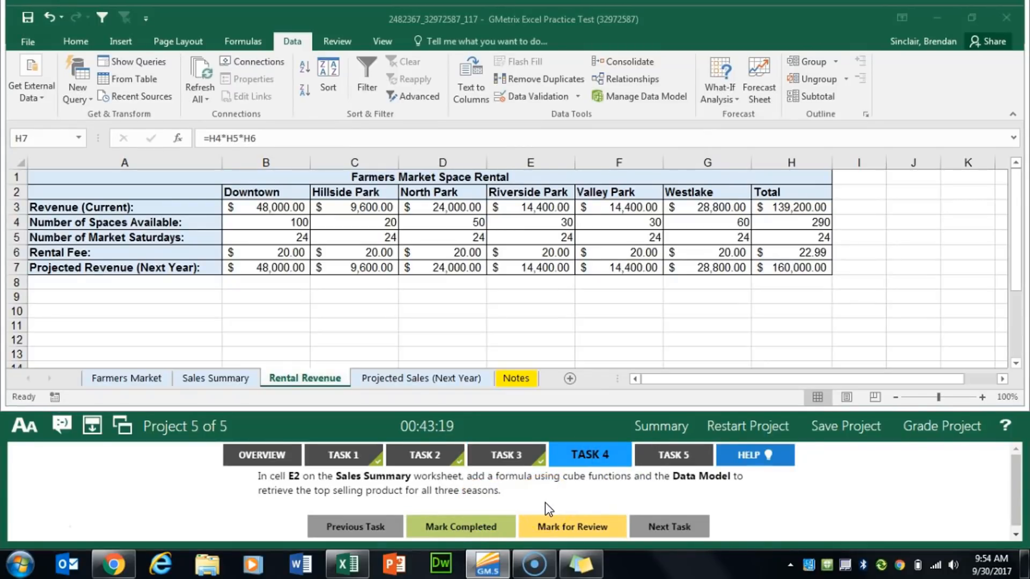
pyautogui.click(321, 427)
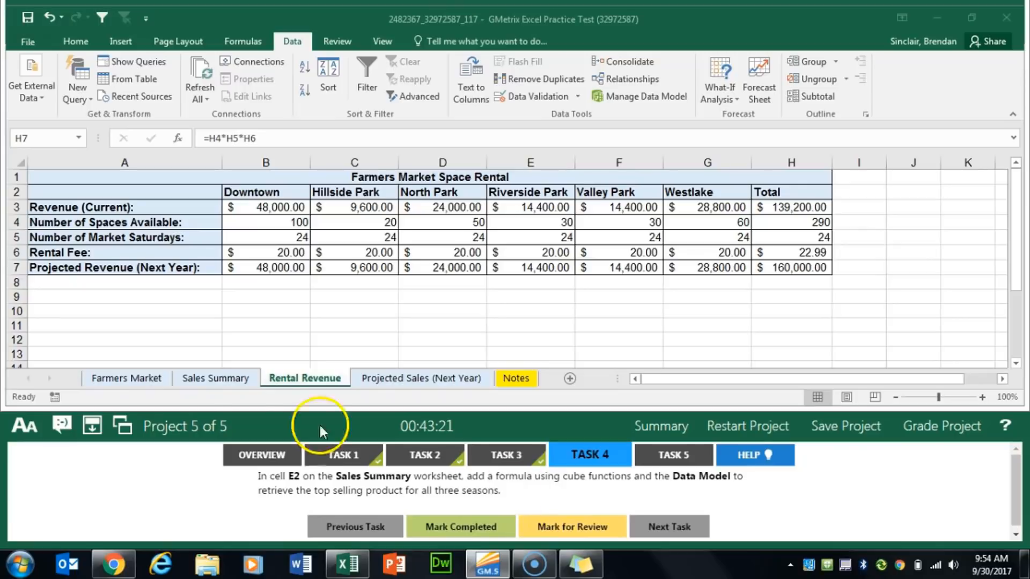
pyautogui.click(217, 389)
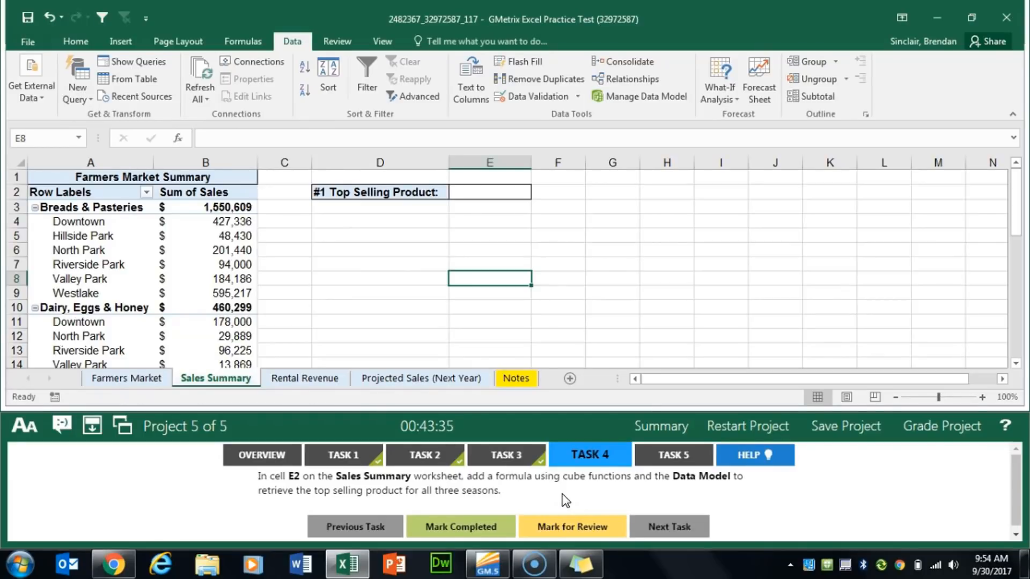
# Mark Task 4 for review and move on to Task 5 with the Projected Sales (Next Year) worksheet open
pyautogui.click(578, 529)
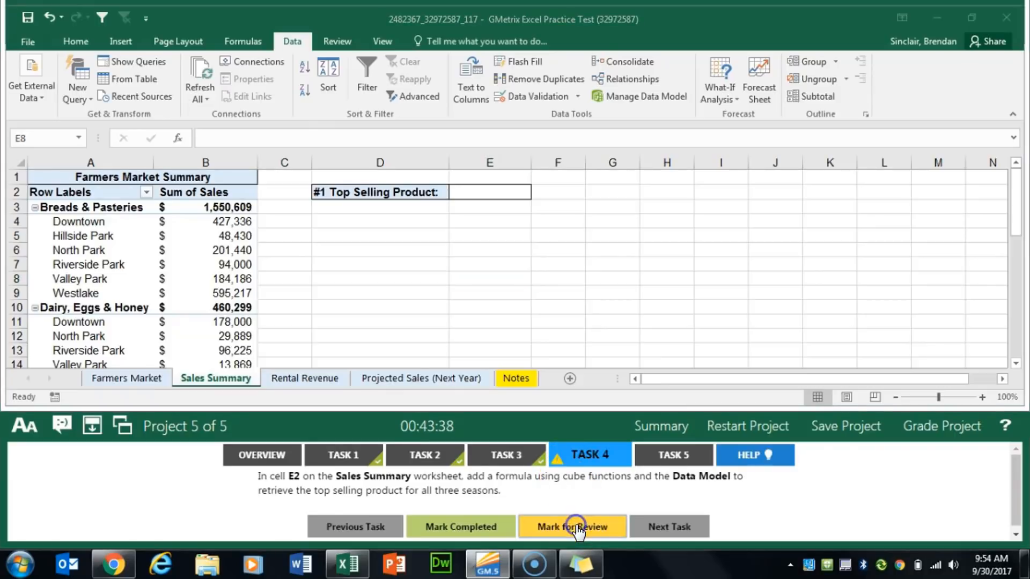
pyautogui.click(677, 458)
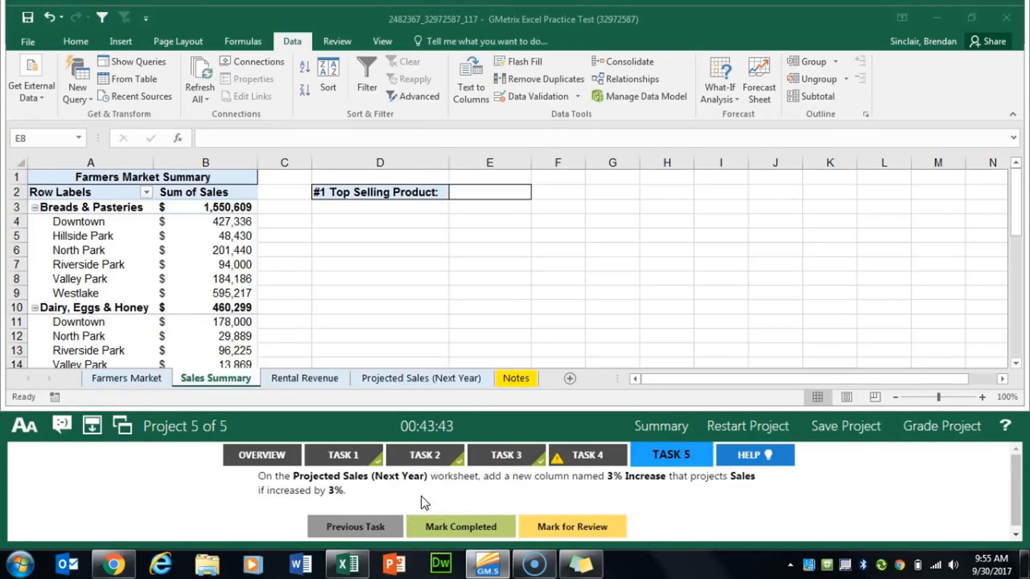
pyautogui.click(450, 383)
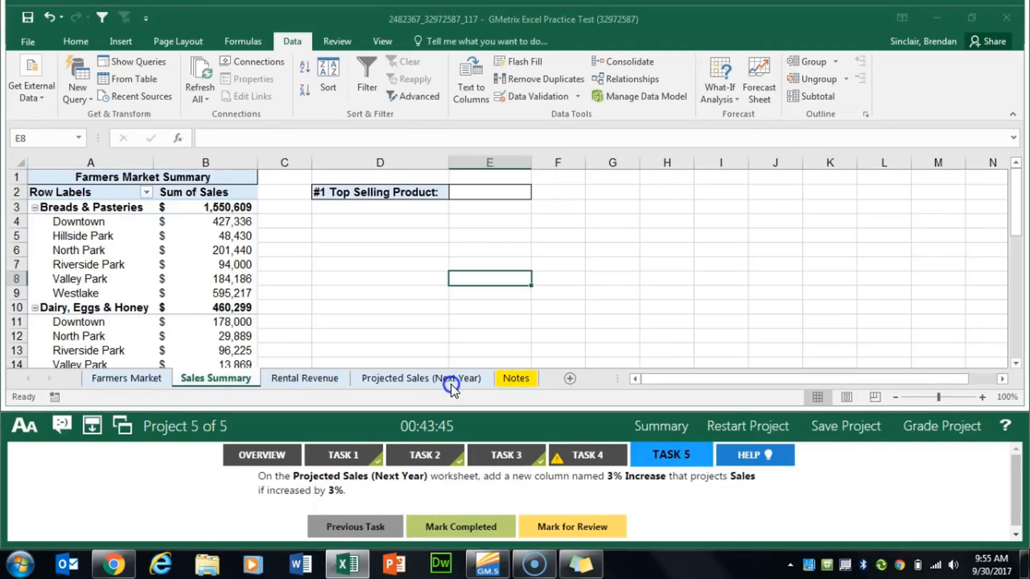
pyautogui.click(469, 381)
pyautogui.click(462, 497)
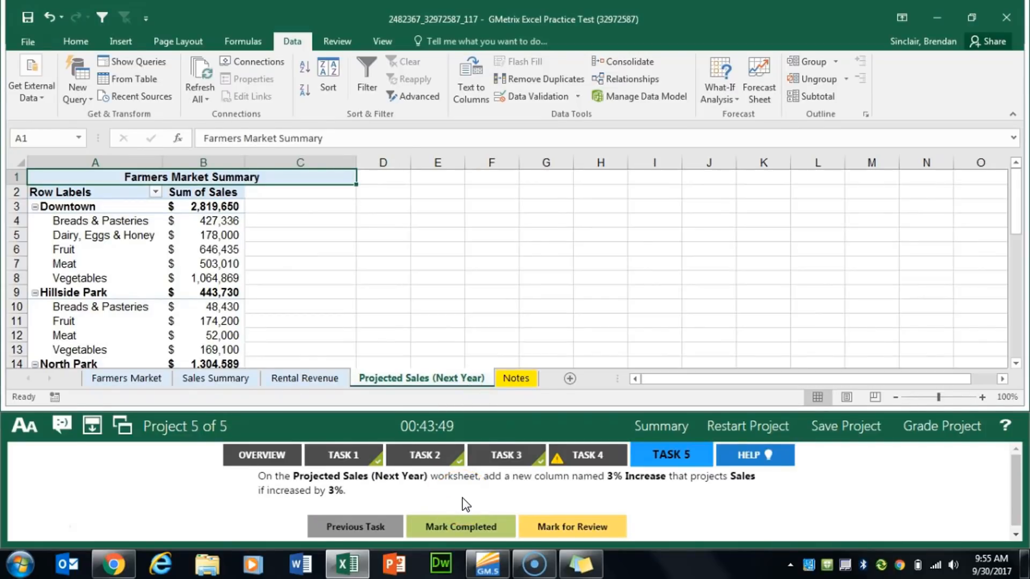
pyautogui.click(373, 500)
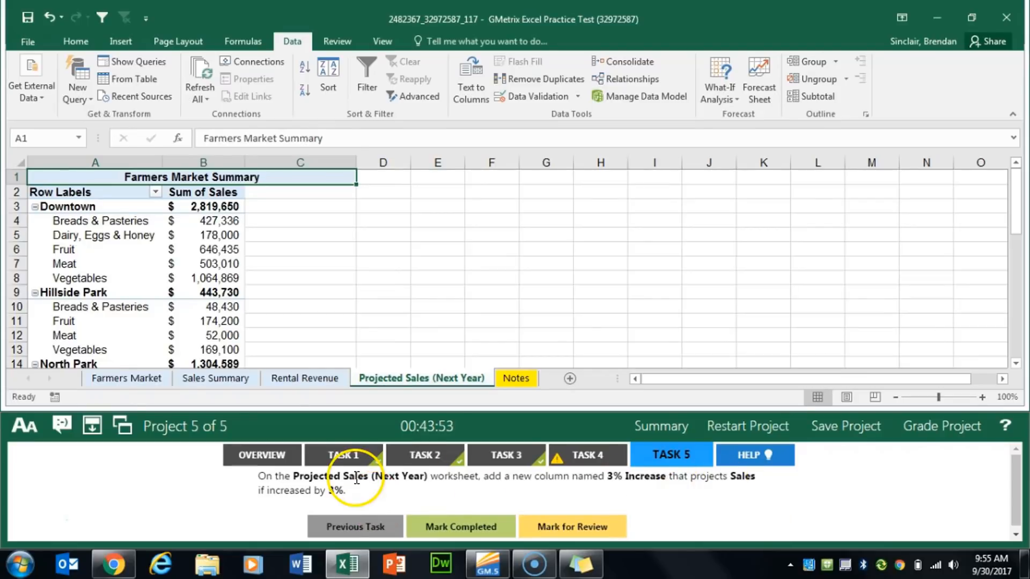
# Start a new calculated field in the Projected Sales PivotTable and name it 3% Increase
pyautogui.click(203, 221)
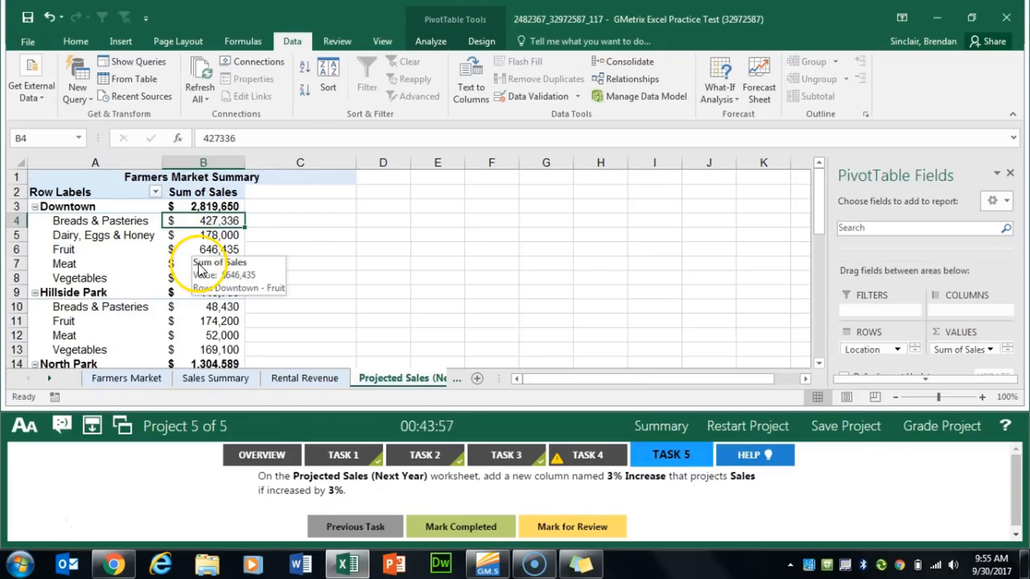
pyautogui.click(432, 49)
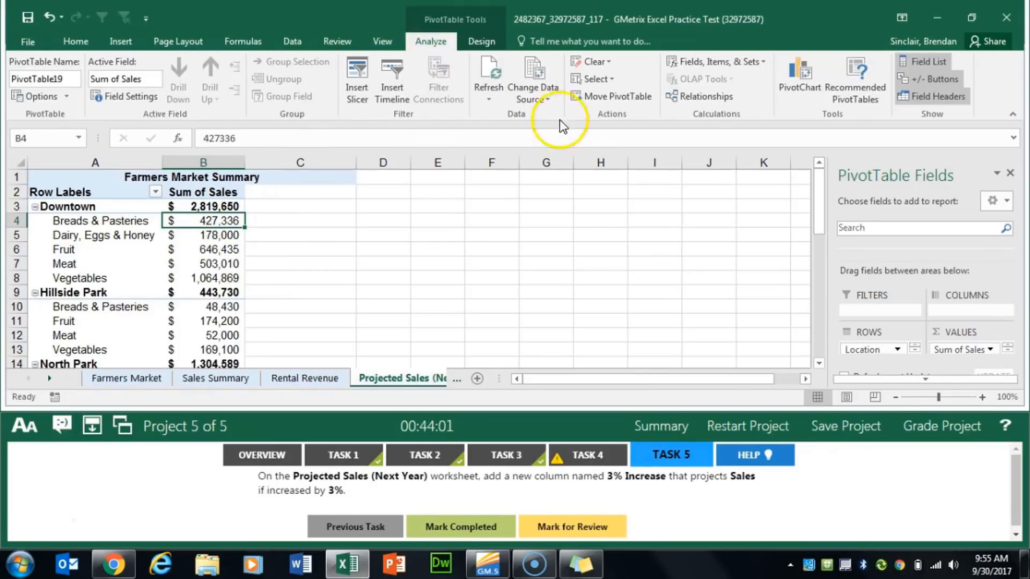
pyautogui.click(764, 67)
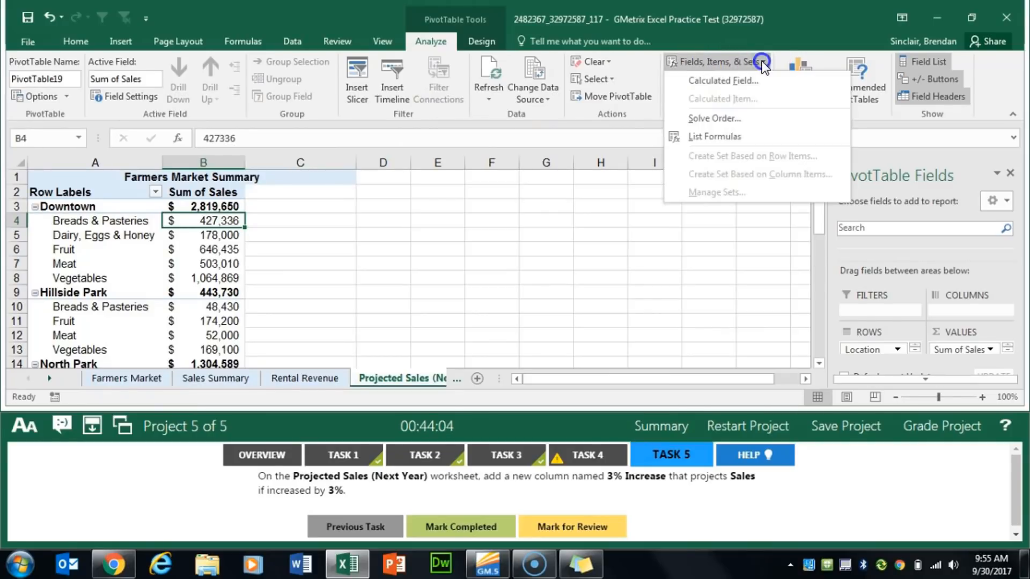
pyautogui.click(798, 83)
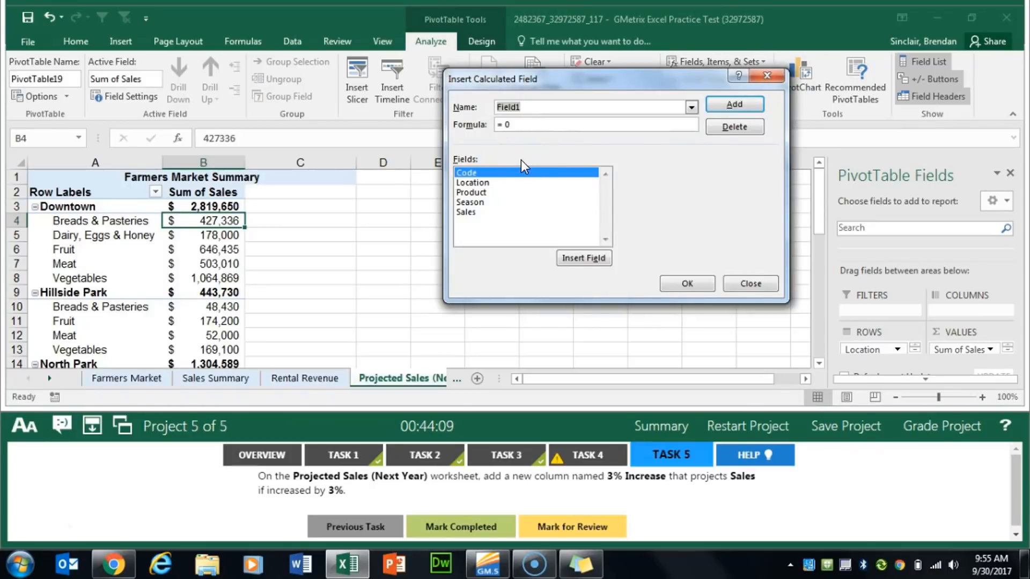
pyautogui.write('3')
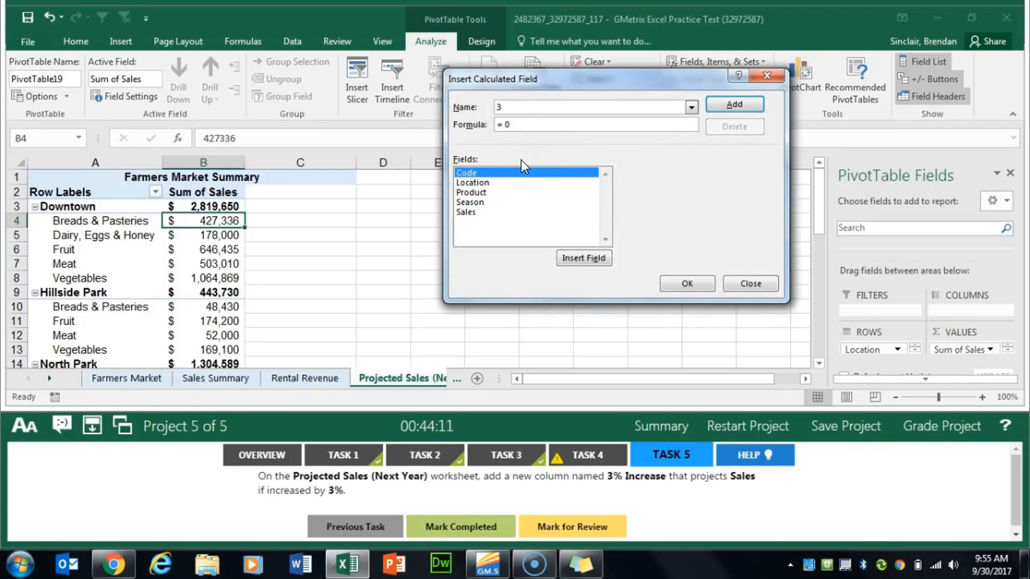
pyautogui.write('% Increase')
pyautogui.click(520, 154)
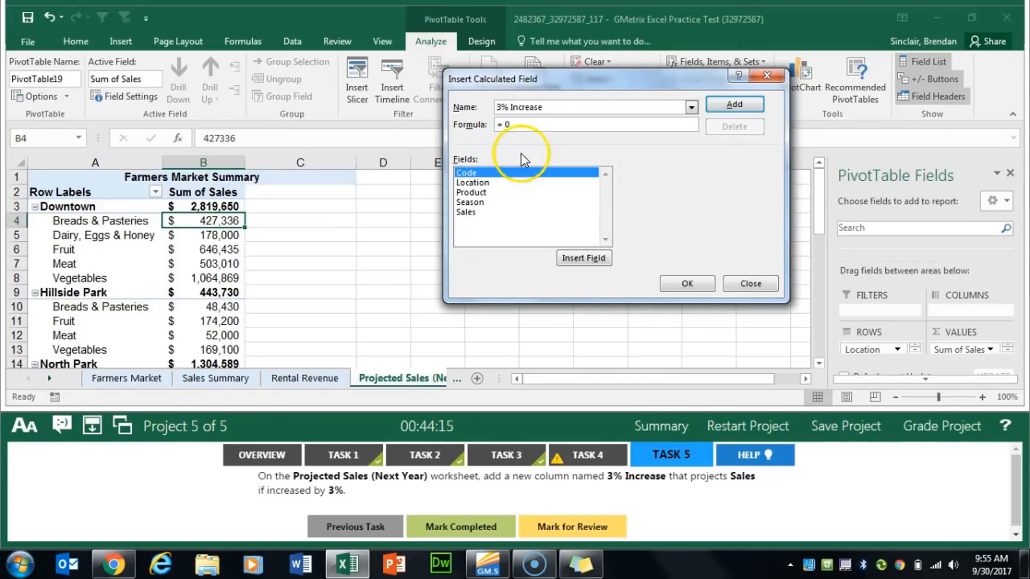
# Set the calculated field's formula to =(sales*3%)+Sales and insert it into the PivotTable
pyautogui.click(532, 124)
pyautogui.moveTo(532, 124); pyautogui.dragTo(387, 122)
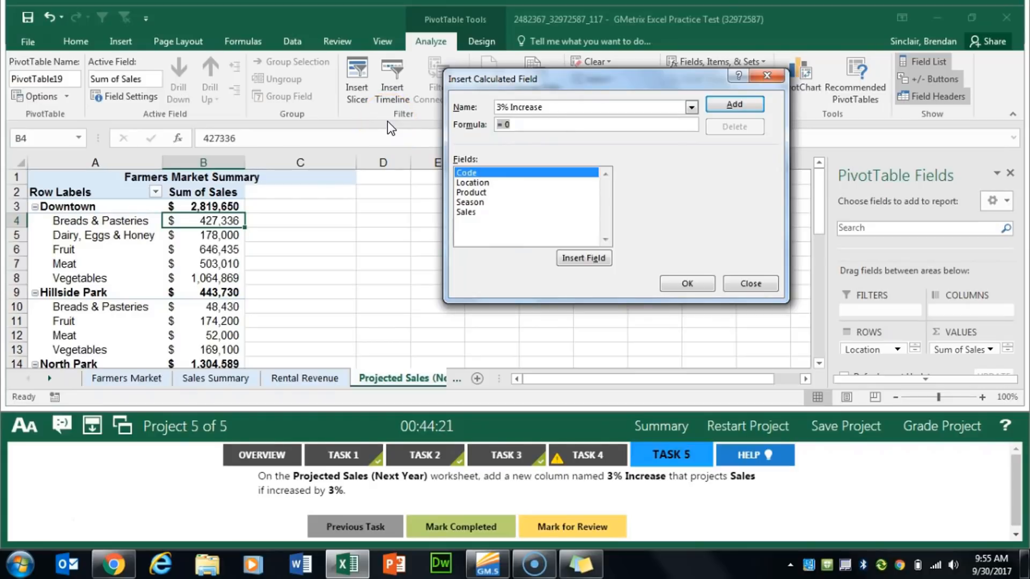
pyautogui.write('=(sales*3%)+')
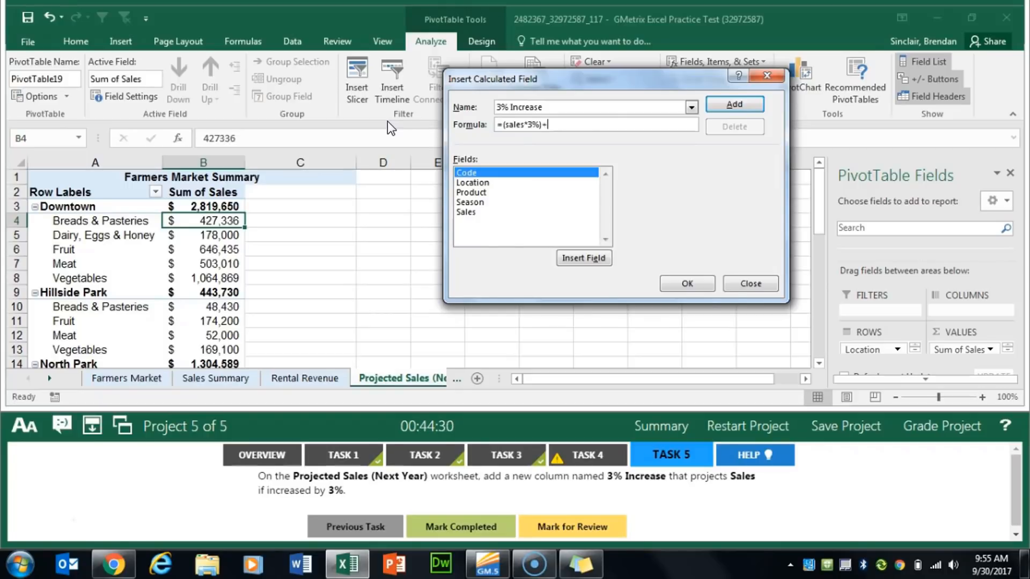
pyautogui.write('Sales')
pyautogui.click(468, 213)
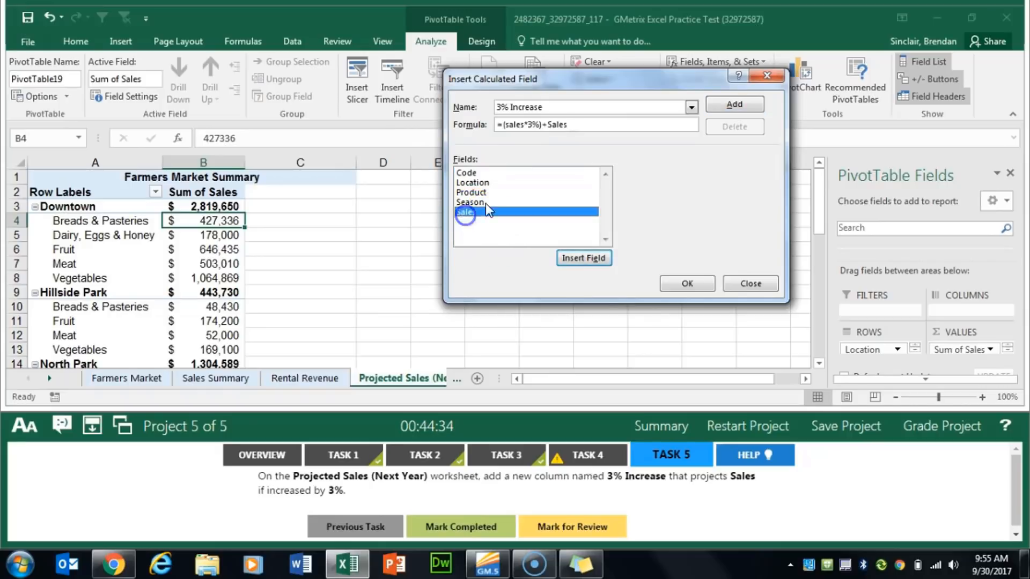
pyautogui.click(678, 286)
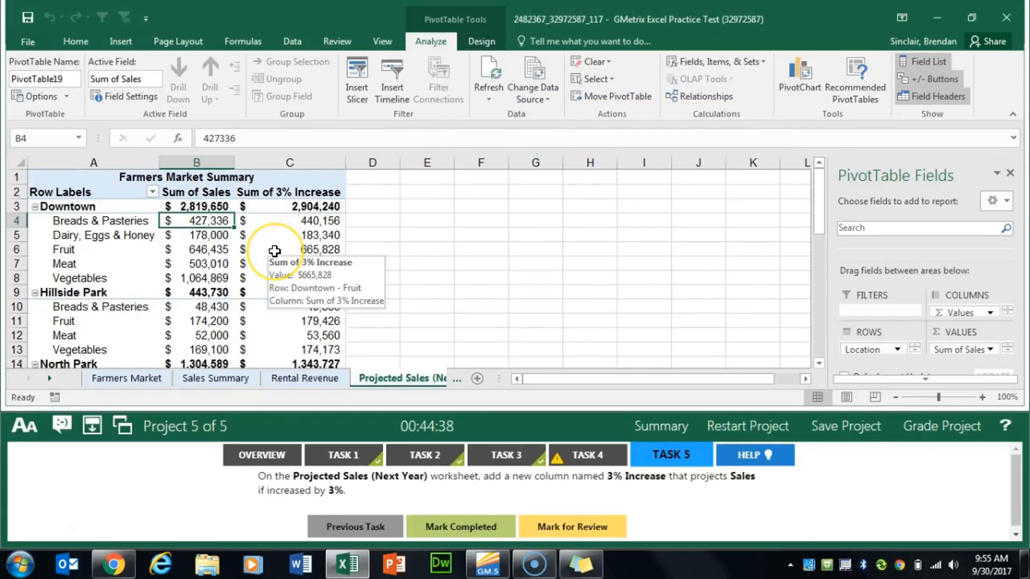